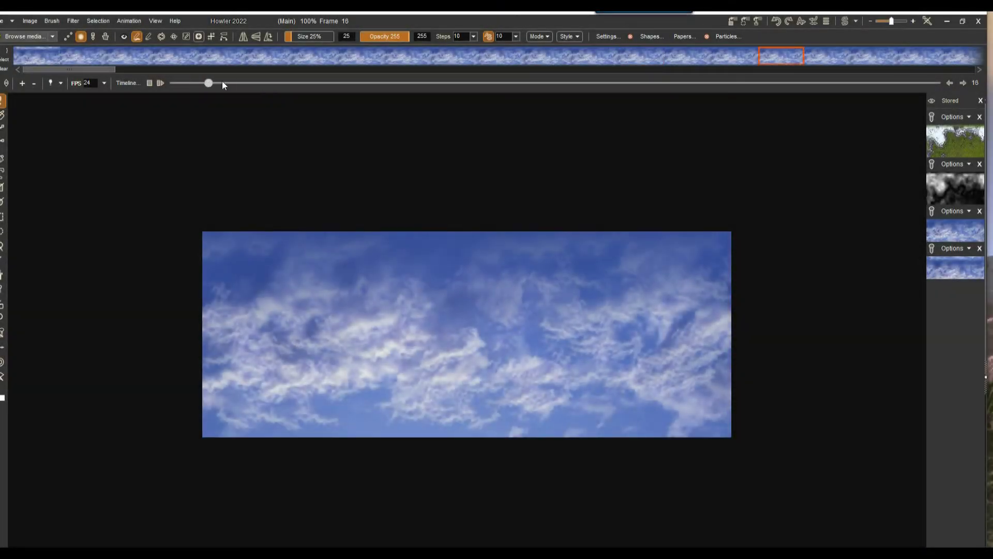
- Scrub through the cloud animation, then store it and place its floating preview window clear of the canvas
{"action": "left_click_drag", "start_coordinate": [222, 81], "coordinate": [317, 68]}
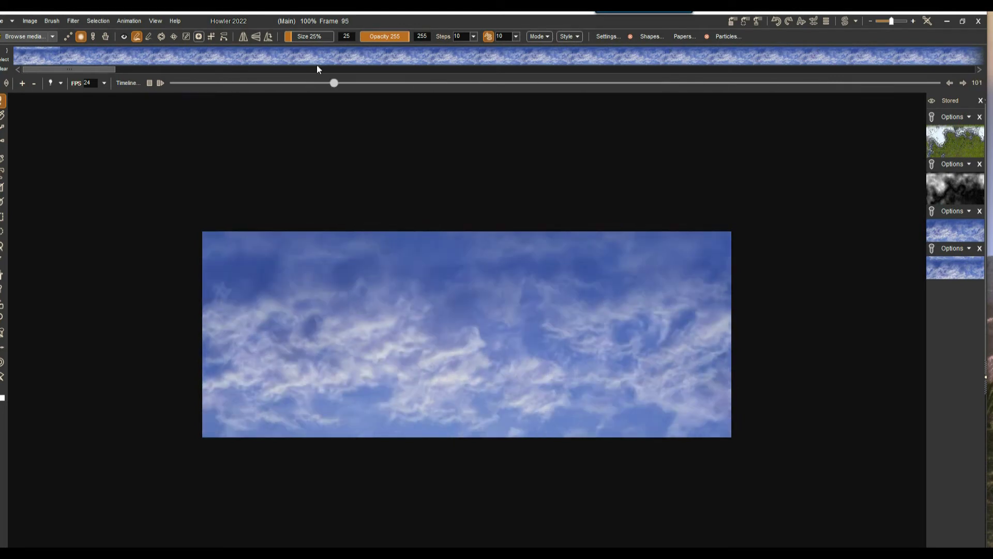
{"action": "left_click_drag", "start_coordinate": [716, 83], "coordinate": [183, 95]}
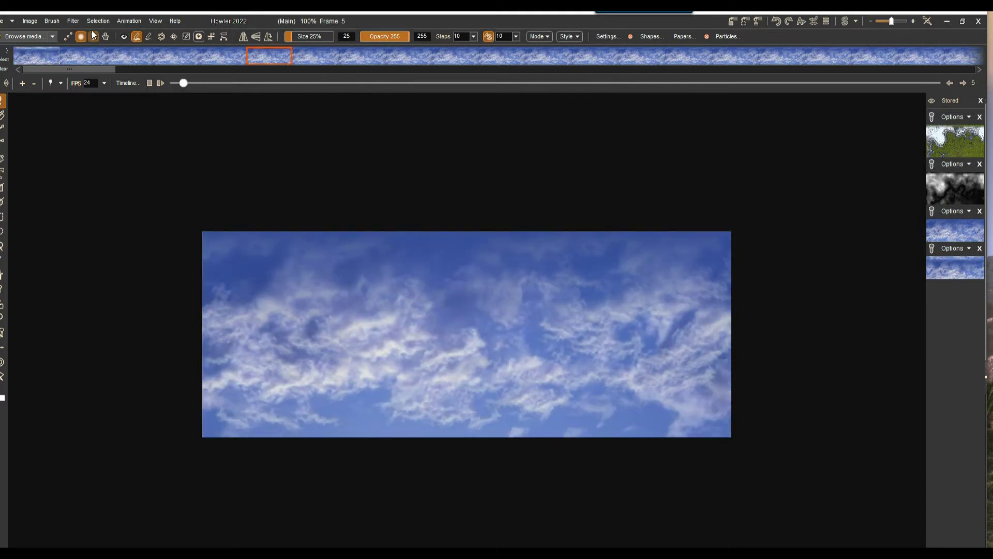
{"action": "left_click", "coordinate": [135, 20]}
{"action": "mouse_move", "coordinate": [159, 71]}
{"action": "left_click", "coordinate": [250, 79]}
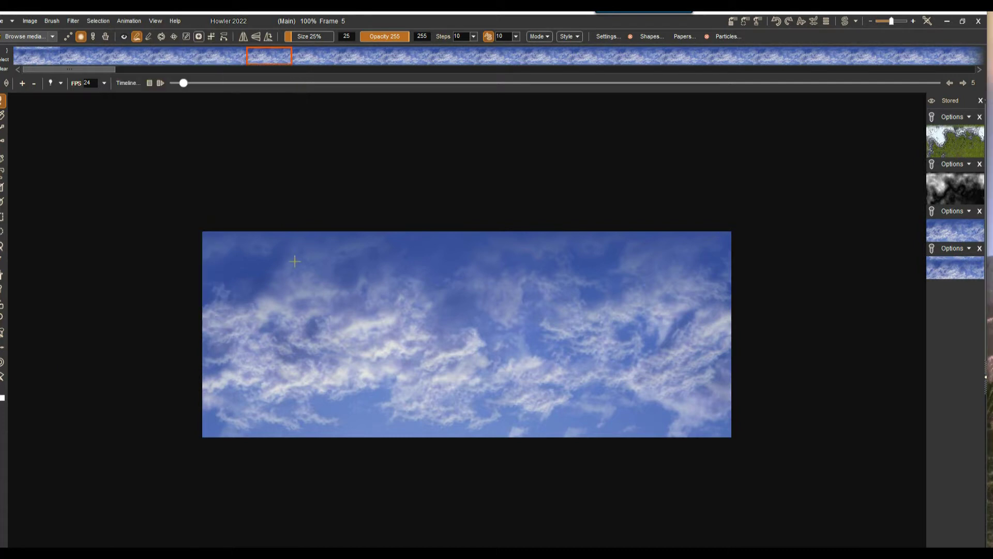
{"action": "left_click_drag", "start_coordinate": [85, 316], "coordinate": [71, 396]}
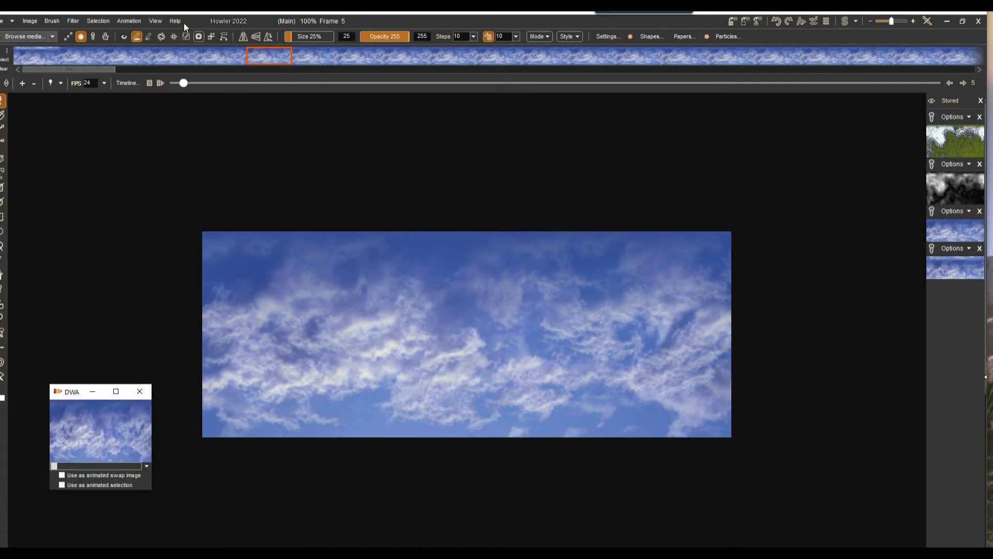
- Free the current long cloud animation while keeping its current frame as the main image
{"action": "left_click", "coordinate": [142, 21]}
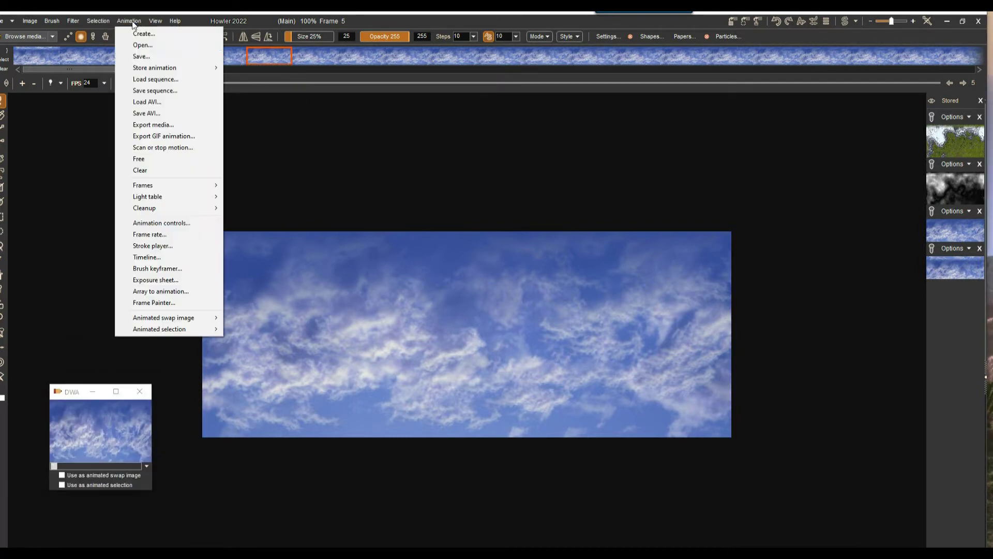
{"action": "left_click", "coordinate": [164, 159]}
{"action": "left_click", "coordinate": [431, 333]}
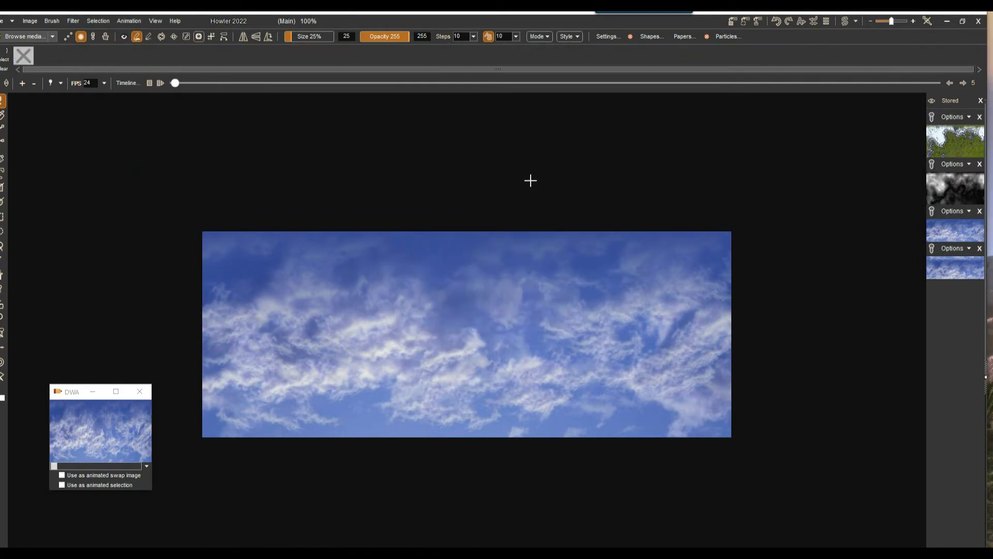
- Create a 3-frame animation at 24 fps, initialised with copies of the current frame
{"action": "left_click", "coordinate": [129, 22]}
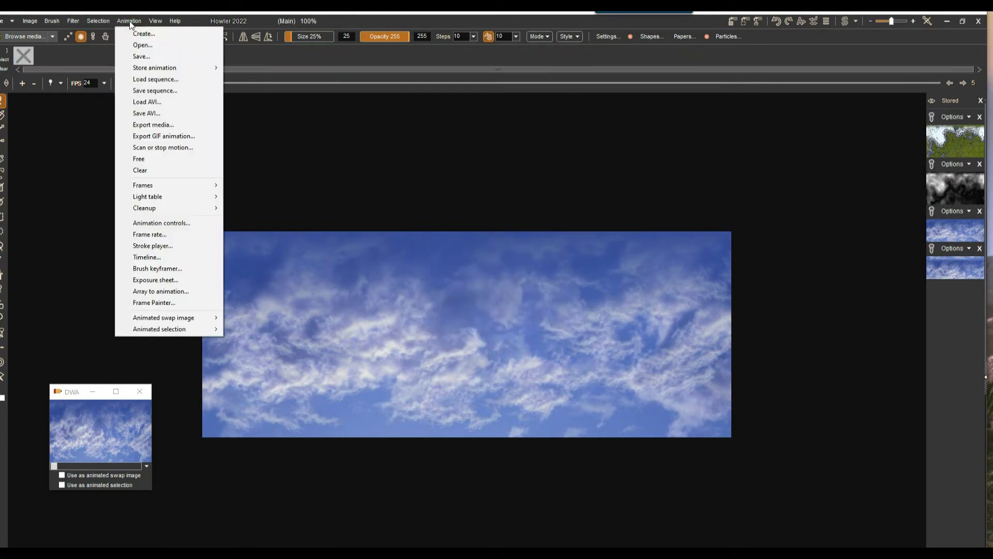
{"action": "left_click", "coordinate": [142, 33]}
{"action": "double_click", "coordinate": [383, 260]}
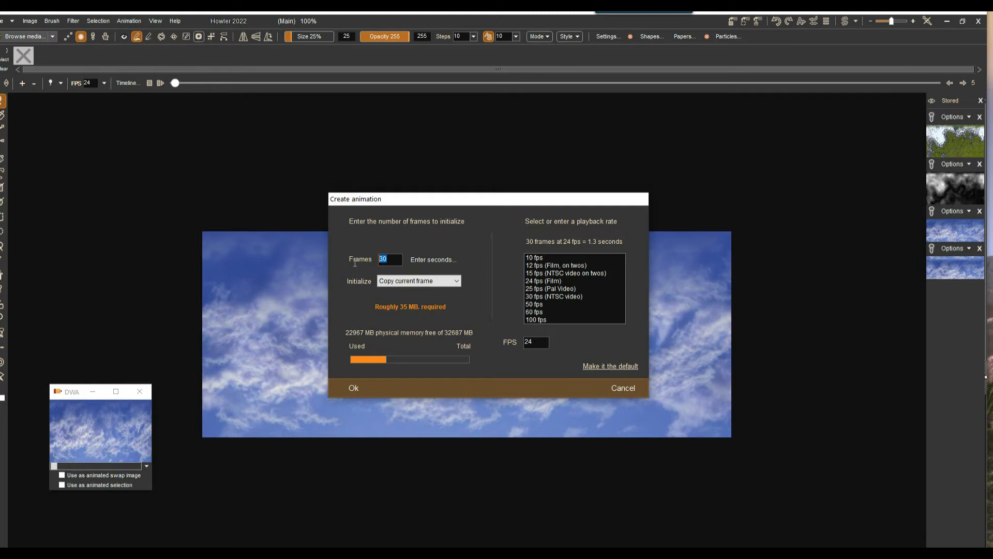
{"action": "type", "text": "3"}
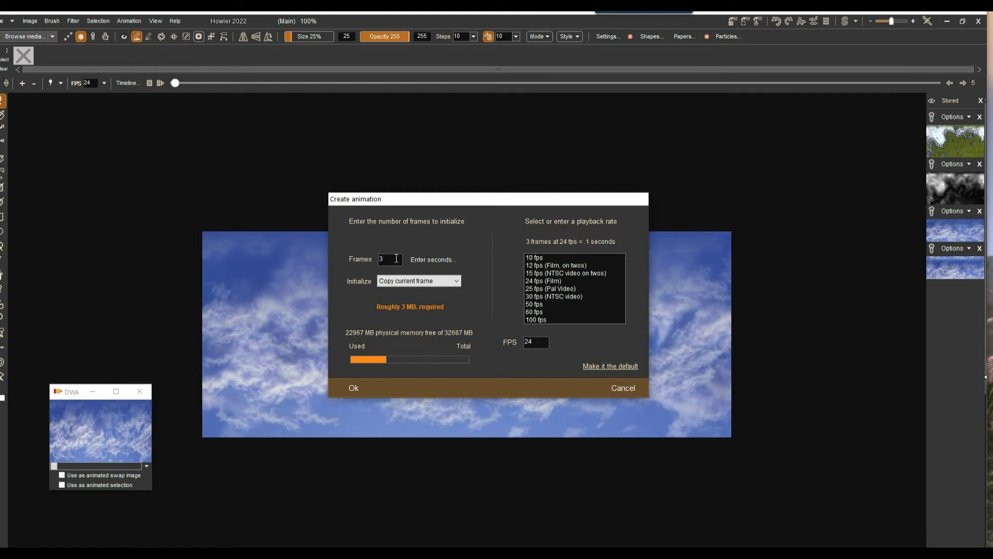
{"action": "left_click", "coordinate": [354, 389]}
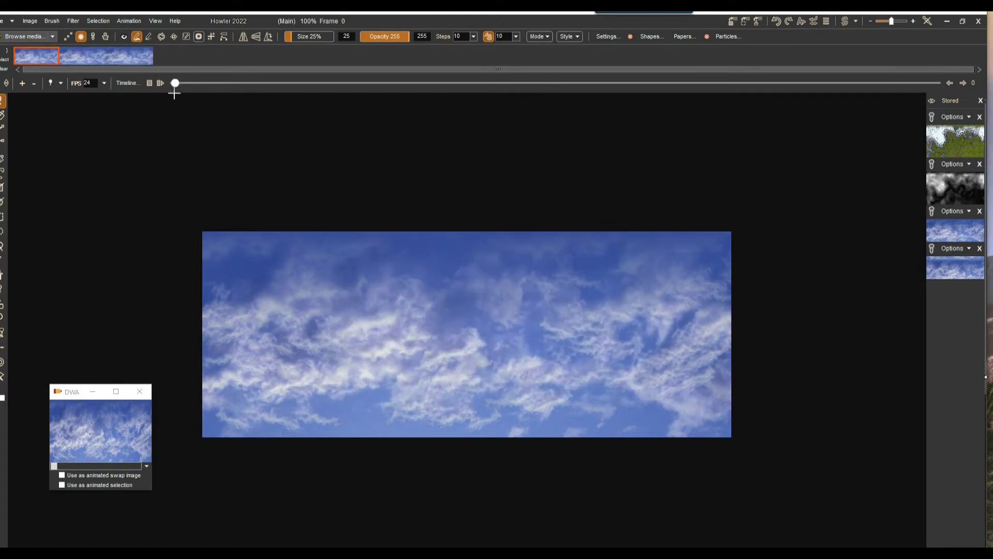
- Check the frames of the new three-frame animation and free it again
{"action": "left_click", "coordinate": [73, 54]}
{"action": "left_click", "coordinate": [57, 54]}
{"action": "left_click", "coordinate": [122, 20]}
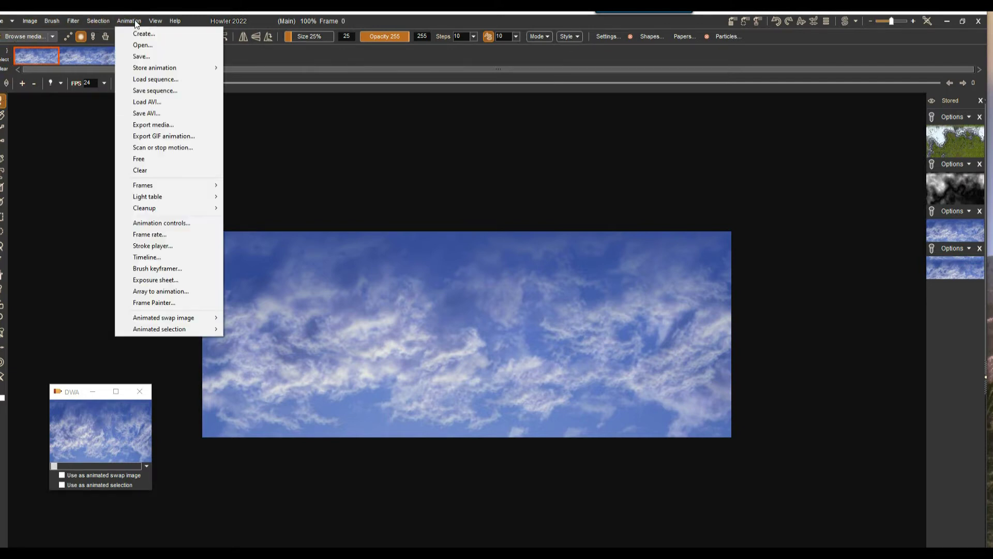
{"action": "left_click", "coordinate": [170, 158]}
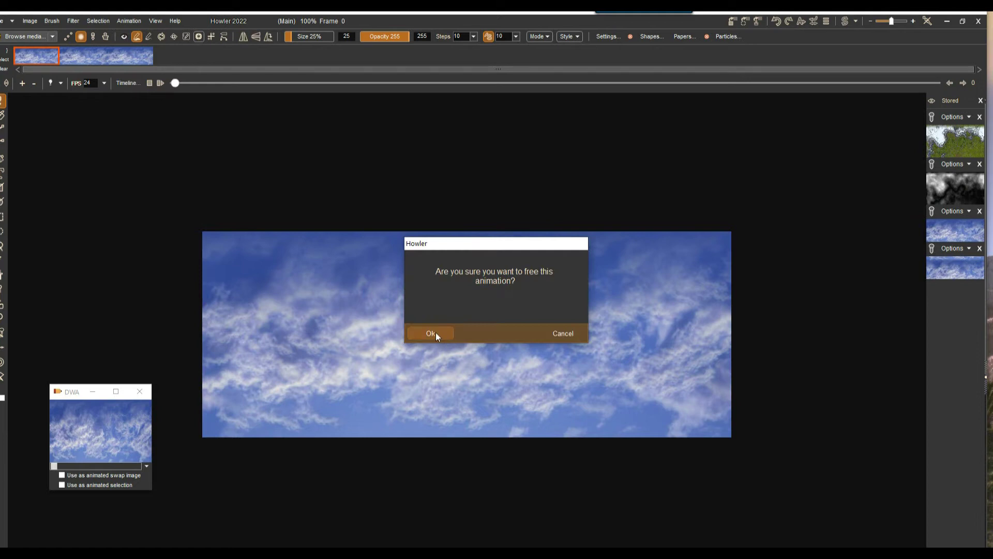
{"action": "left_click", "coordinate": [435, 334]}
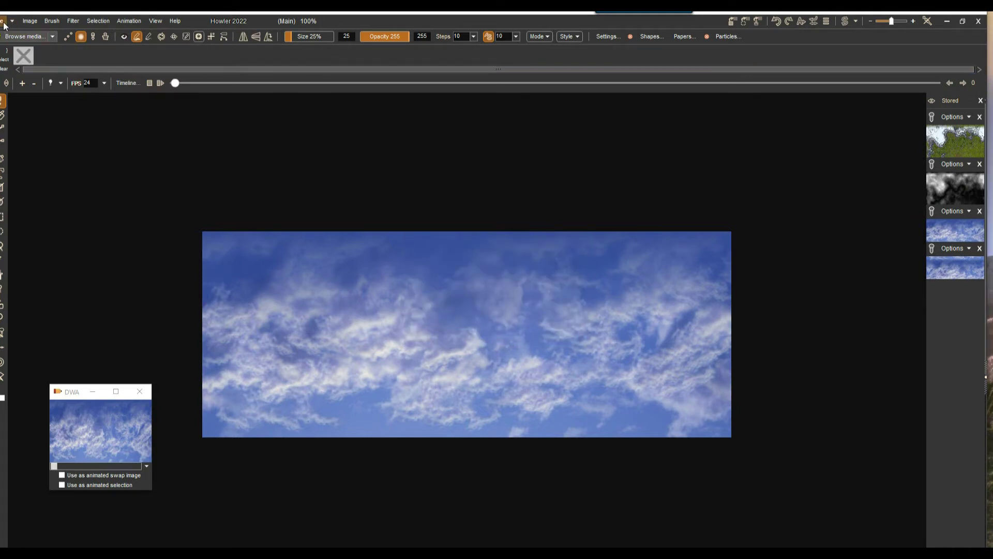
- Browse the Howler program folder for an image to open and preview several of the Puppyray_Sky JPG files
{"action": "left_click", "coordinate": [964, 20]}
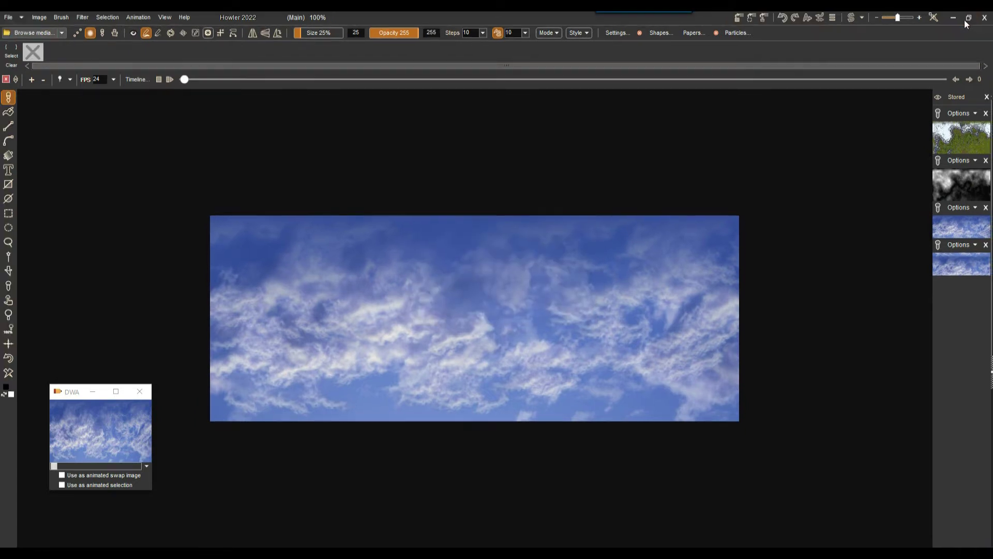
{"action": "left_click", "coordinate": [10, 17]}
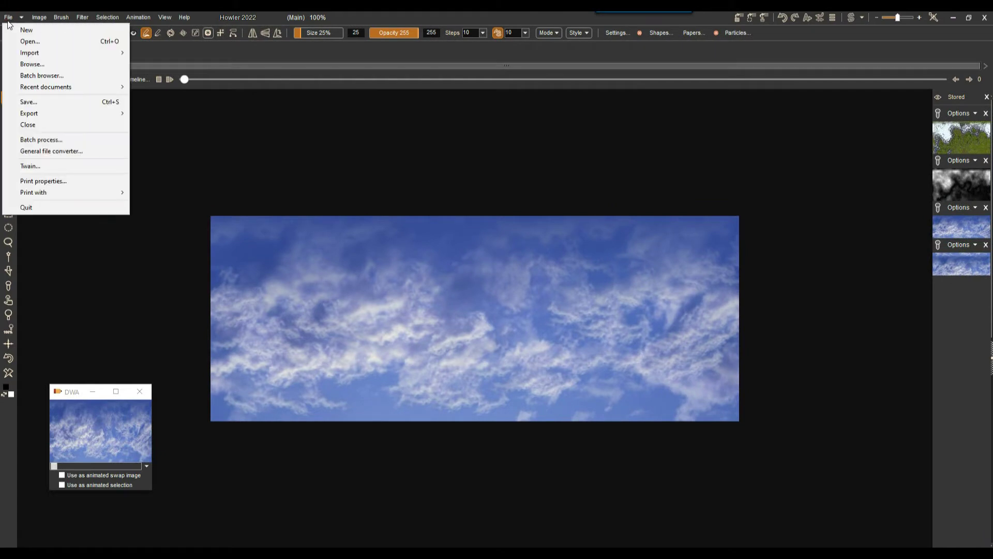
{"action": "left_click", "coordinate": [32, 42]}
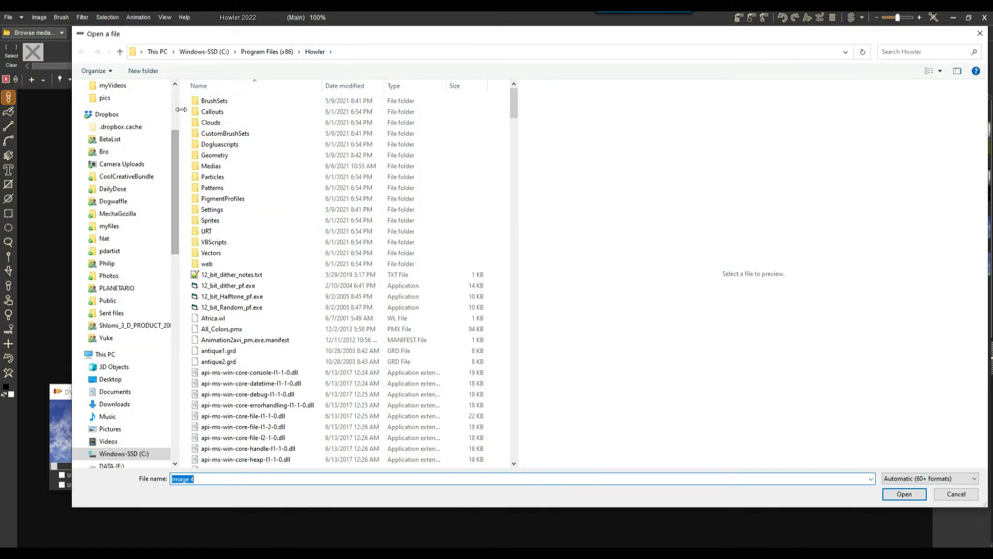
{"action": "left_click_drag", "start_coordinate": [179, 111], "coordinate": [101, 110]}
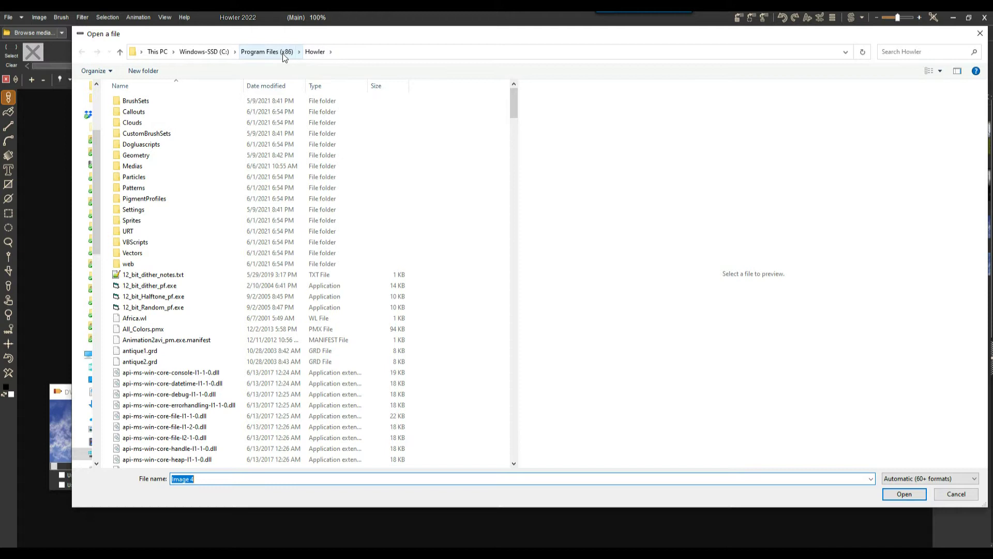
{"action": "left_click_drag", "start_coordinate": [515, 103], "coordinate": [522, 376]}
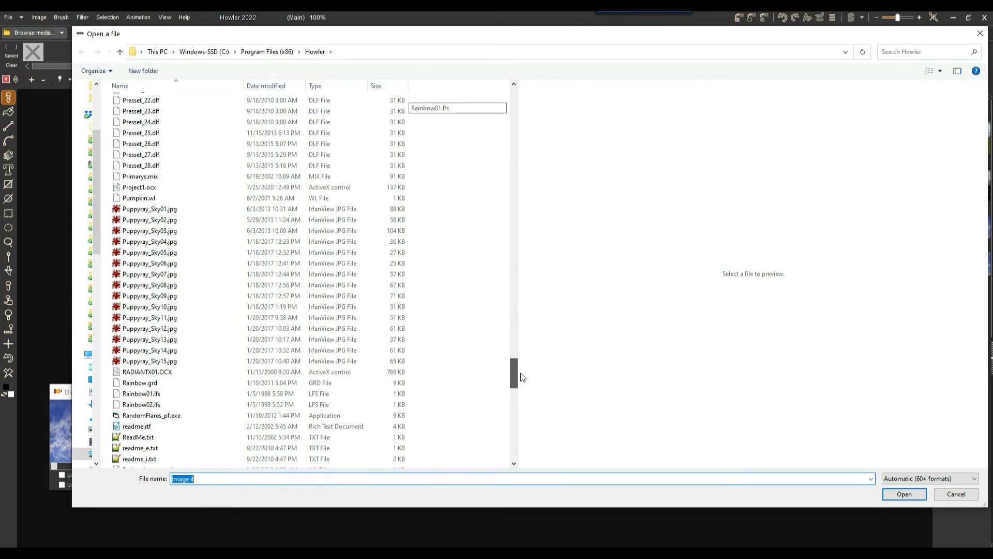
{"action": "left_click", "coordinate": [136, 209]}
{"action": "left_click", "coordinate": [136, 221]}
{"action": "left_click", "coordinate": [138, 231]}
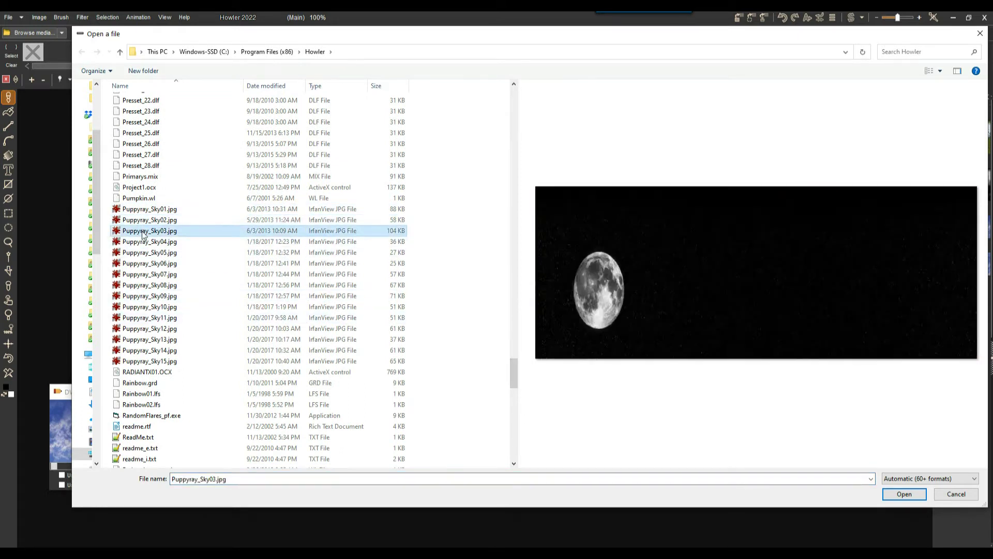
{"action": "left_click", "coordinate": [143, 241]}
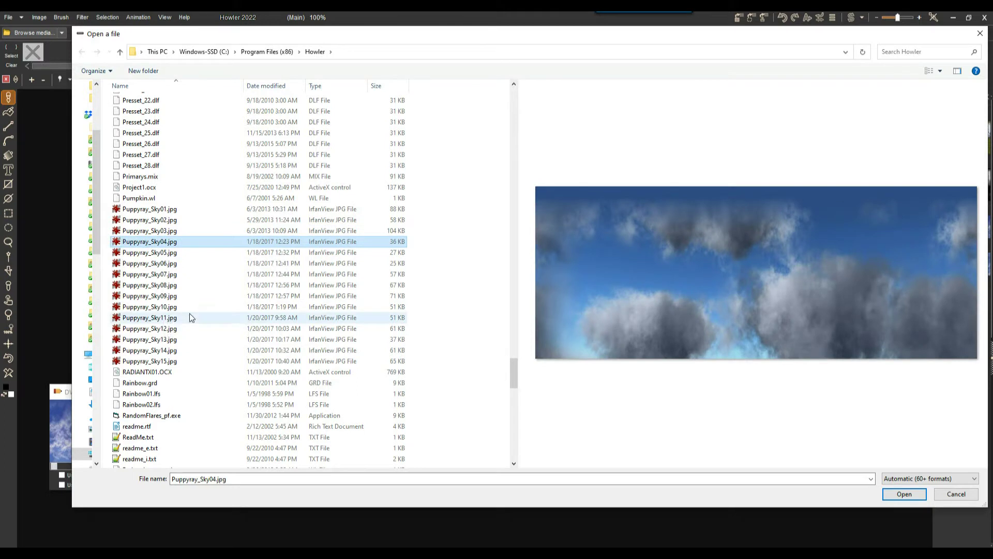
{"action": "left_click", "coordinate": [135, 253]}
{"action": "left_click", "coordinate": [150, 308]}
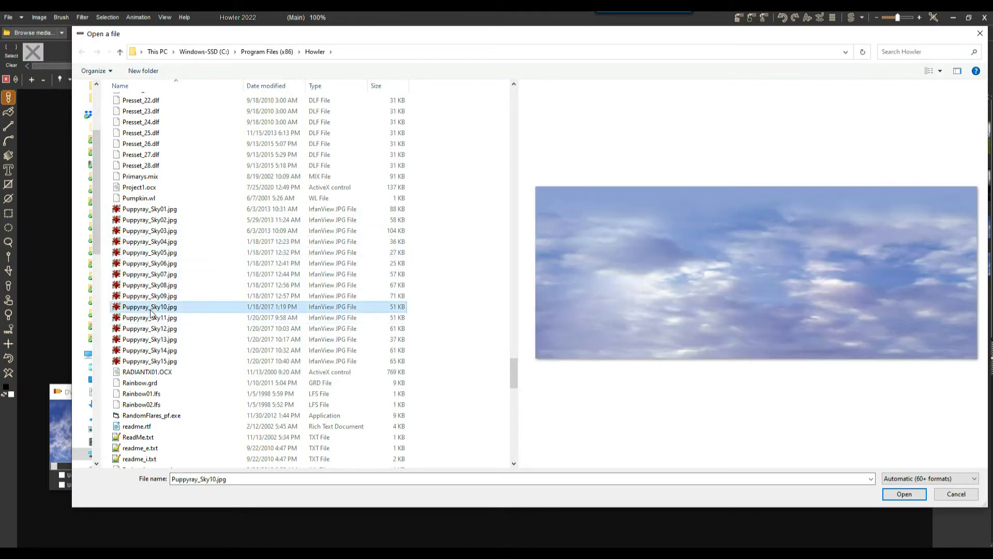
- Open Puppyray_Sky01.jpg as the main image and add a copy of it to the stored images
{"action": "left_click", "coordinate": [151, 211]}
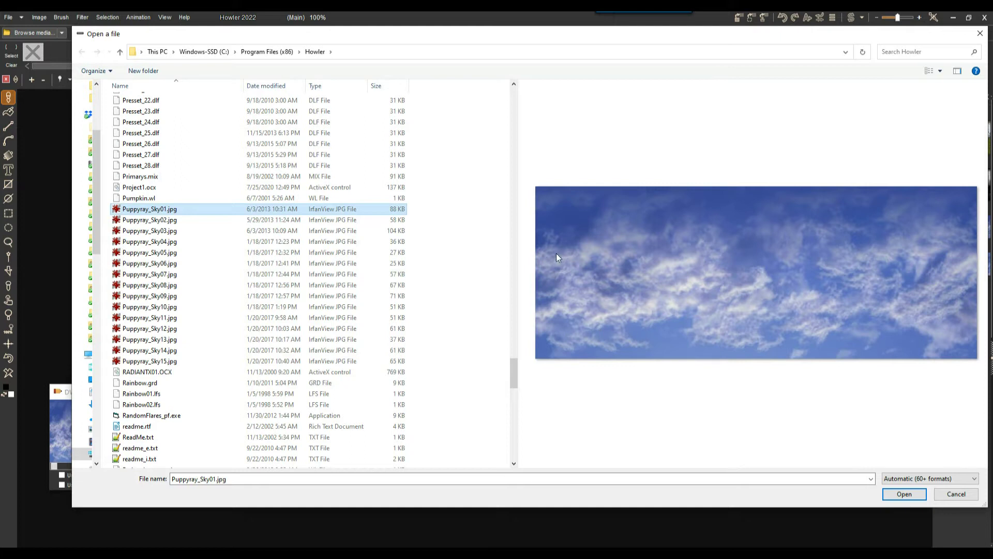
{"action": "left_click_drag", "start_coordinate": [517, 252], "coordinate": [341, 250]}
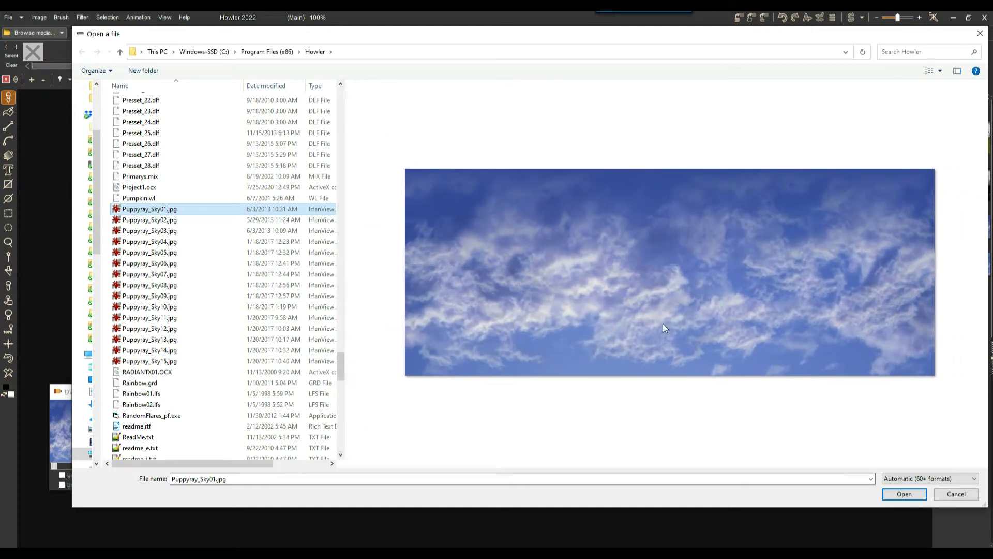
{"action": "left_click", "coordinate": [916, 494]}
{"action": "left_click", "coordinate": [432, 326]}
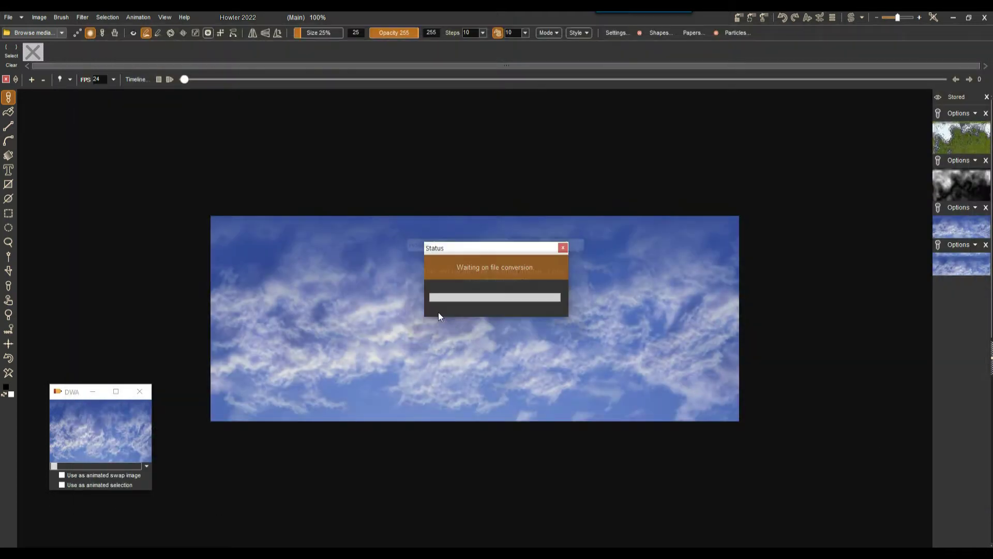
{"action": "left_click", "coordinate": [739, 19]}
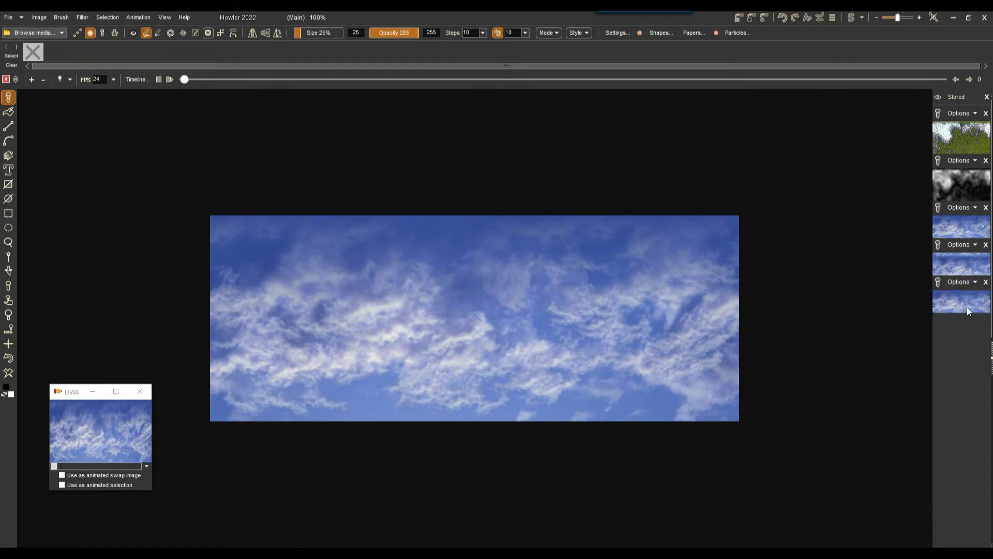
- Create an animation of 3 frames at 24 fps from copies of the loaded sky image
{"action": "left_click", "coordinate": [82, 17]}
{"action": "mouse_move", "coordinate": [124, 125]}
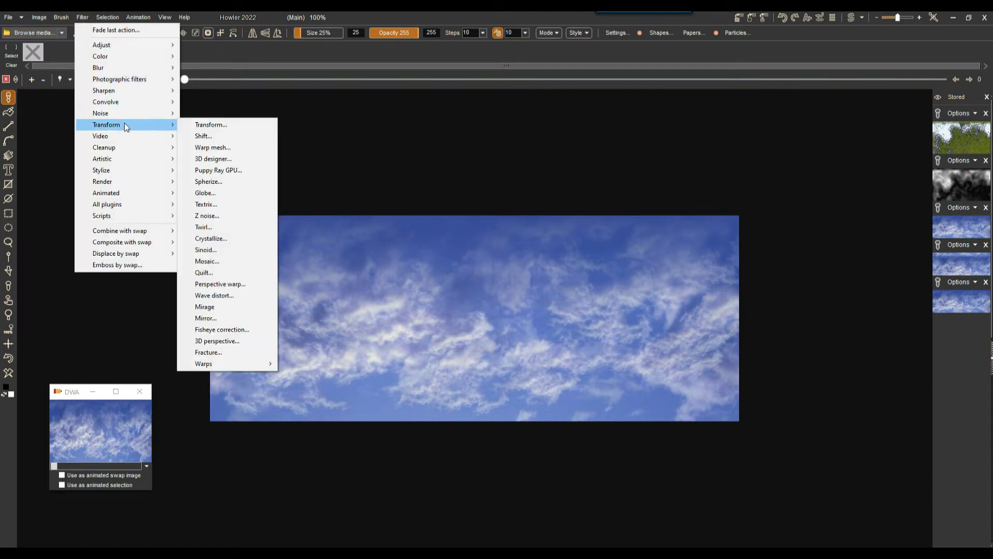
{"action": "left_click", "coordinate": [138, 17]}
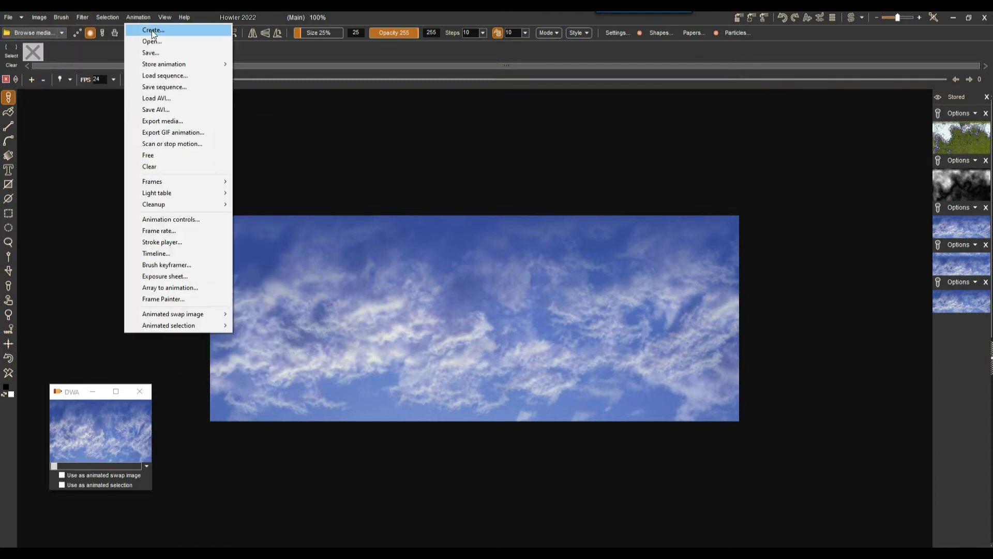
{"action": "left_click", "coordinate": [152, 31]}
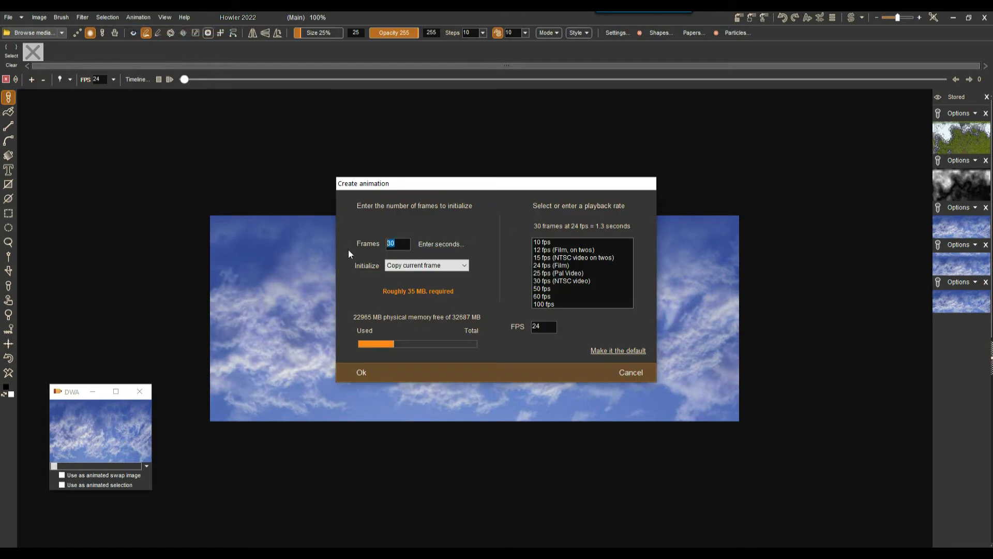
{"action": "type", "text": "3"}
{"action": "left_click", "coordinate": [347, 372]}
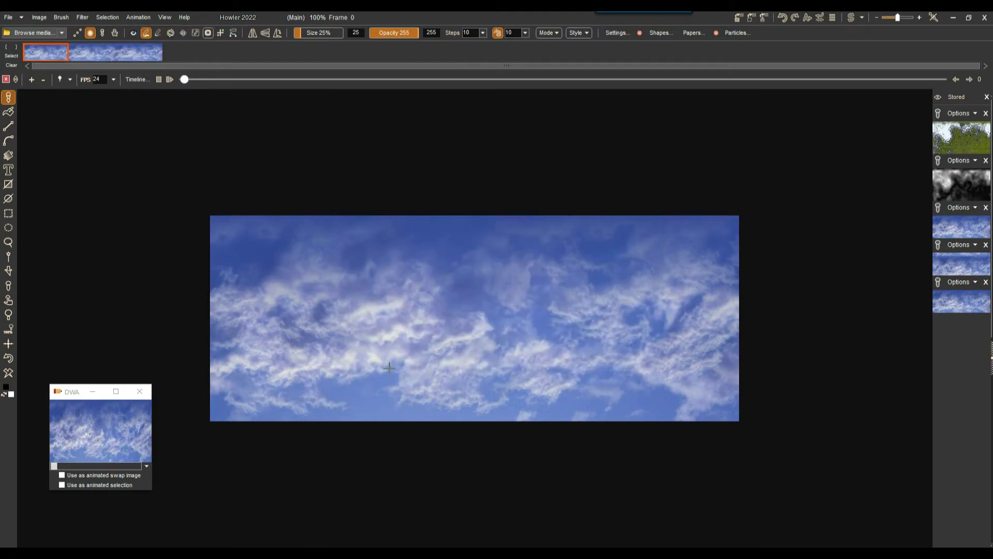
- Flip back and forth between the three frames to compare them, finishing on the last frame
{"action": "left_click", "coordinate": [90, 54]}
{"action": "left_click", "coordinate": [47, 51]}
{"action": "left_click", "coordinate": [82, 49]}
{"action": "left_click", "coordinate": [59, 53]}
{"action": "left_click", "coordinate": [88, 52]}
{"action": "left_click", "coordinate": [52, 51]}
{"action": "left_click", "coordinate": [102, 54]}
{"action": "left_click", "coordinate": [141, 52]}
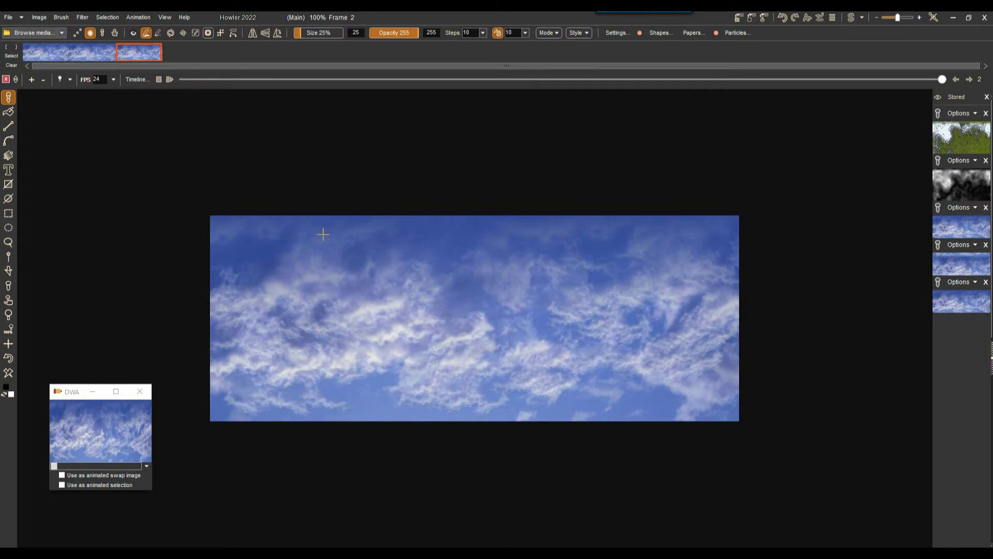
- Try the Shift transform on the last frame with about 140 in X and 89 in Y, then cancel it
{"action": "left_click", "coordinate": [83, 17]}
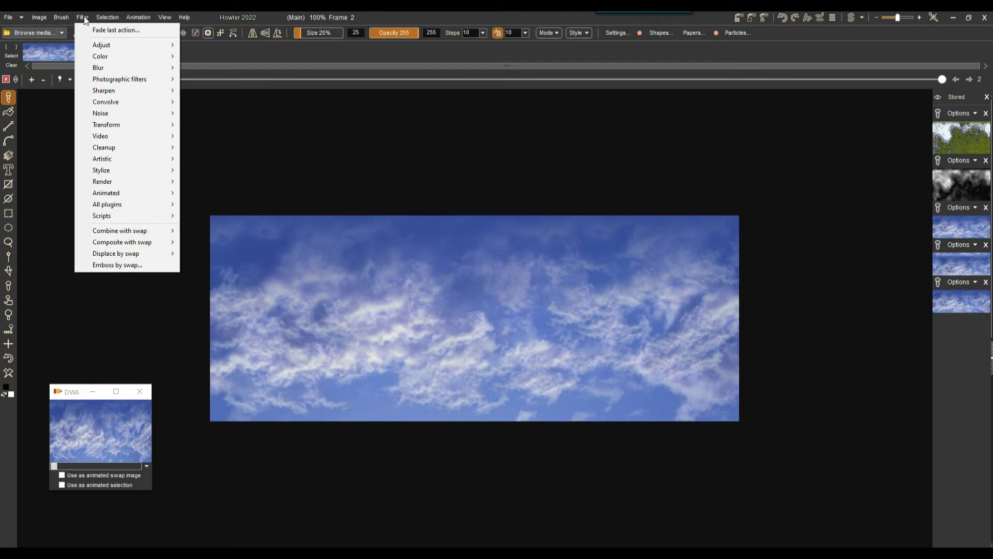
{"action": "mouse_move", "coordinate": [149, 124]}
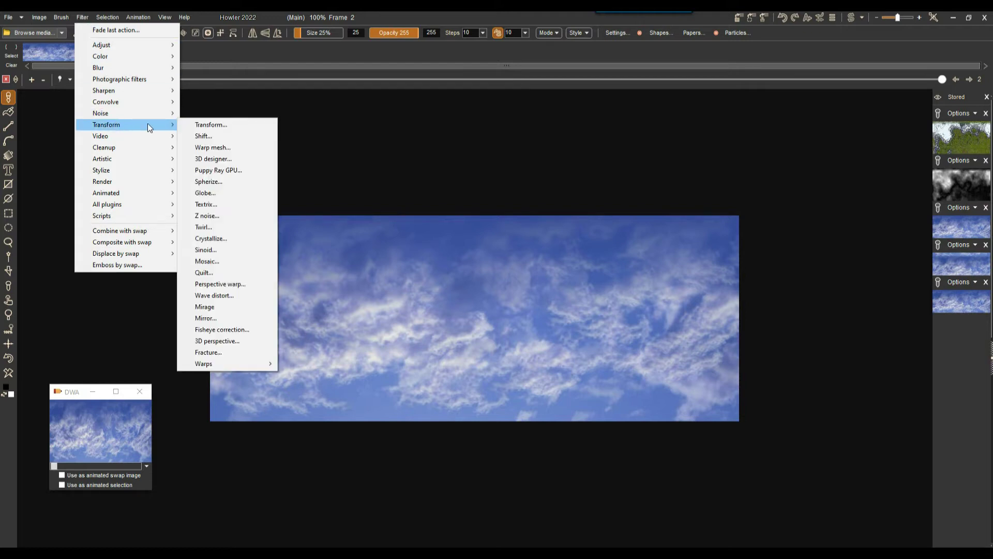
{"action": "left_click", "coordinate": [205, 137]}
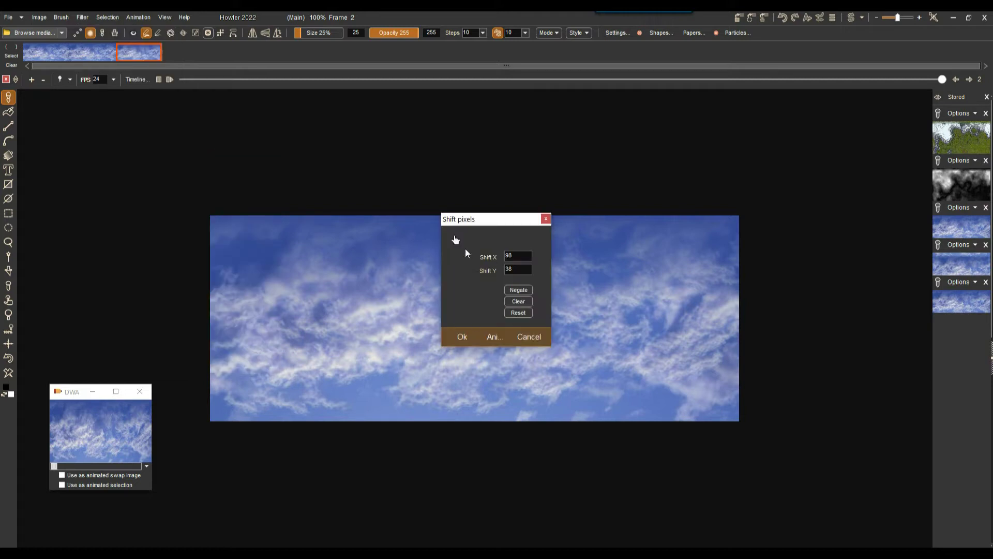
{"action": "left_click_drag", "start_coordinate": [455, 239], "coordinate": [485, 271]}
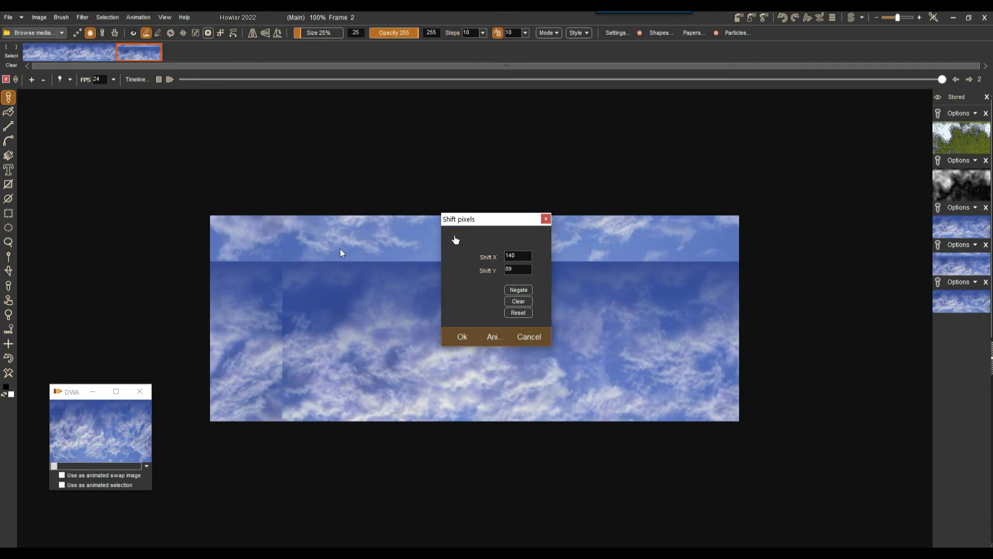
{"action": "left_click", "coordinate": [538, 336]}
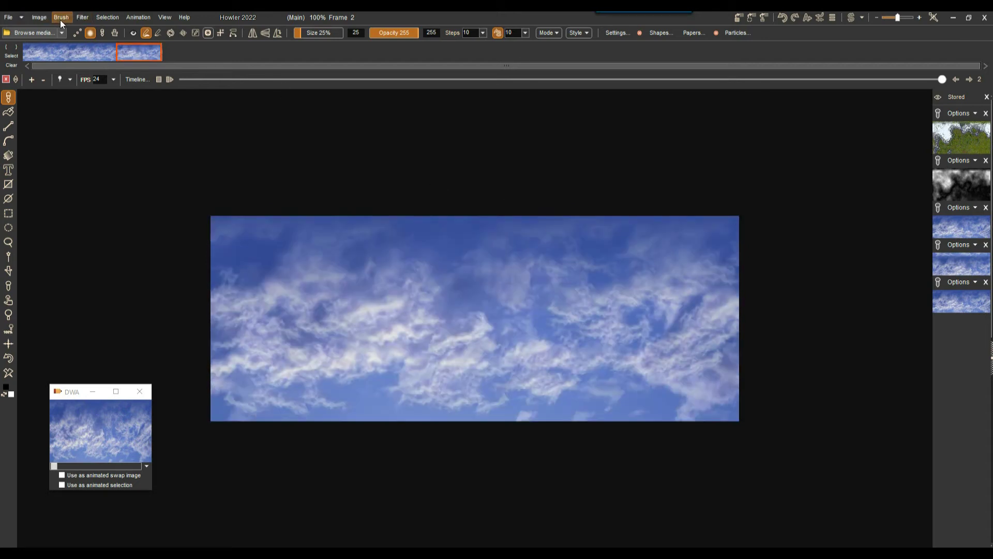
- Make the sky image seamless with an 8% trim in X and Y at its original size, applied to the current animation
{"action": "left_click", "coordinate": [41, 17]}
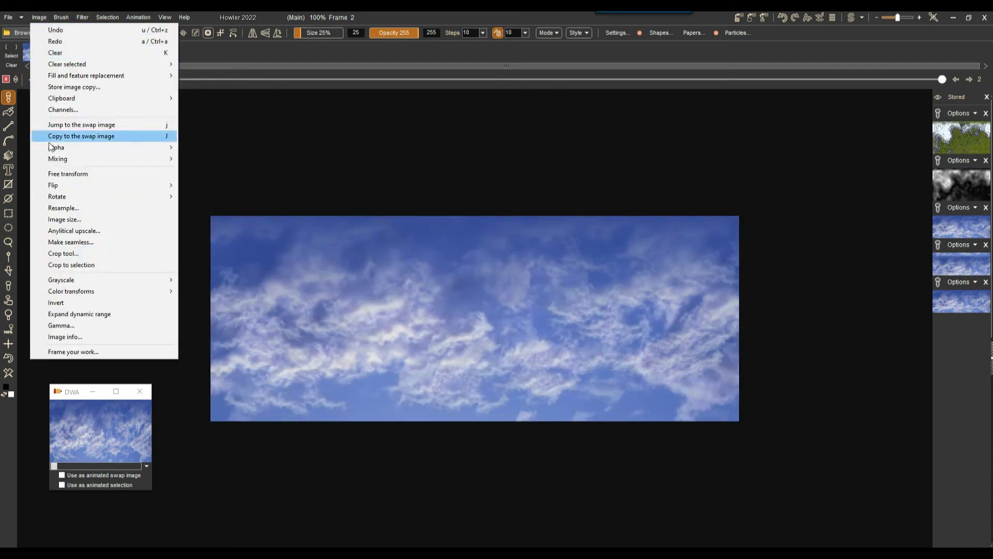
{"action": "left_click", "coordinate": [76, 243]}
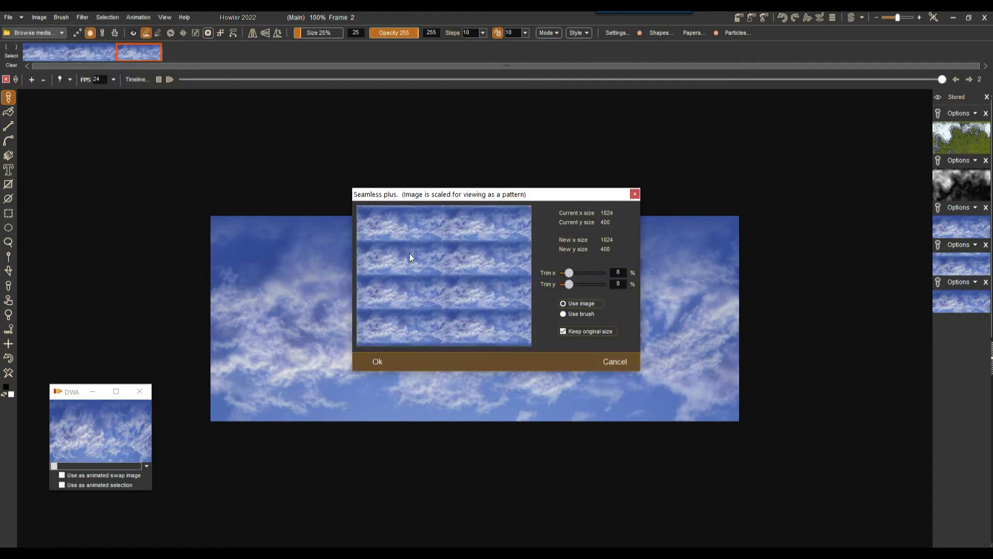
{"action": "left_click", "coordinate": [377, 361]}
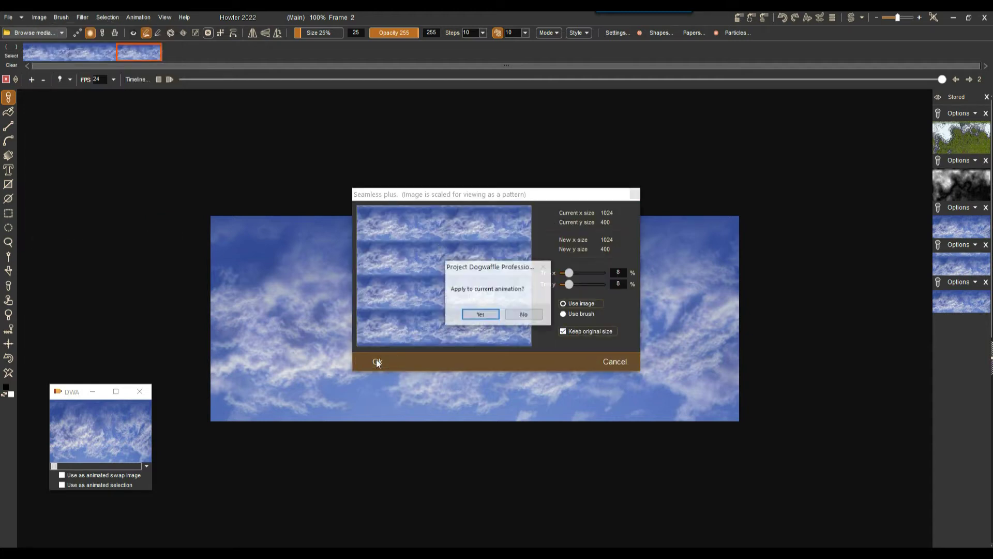
{"action": "left_click", "coordinate": [485, 314]}
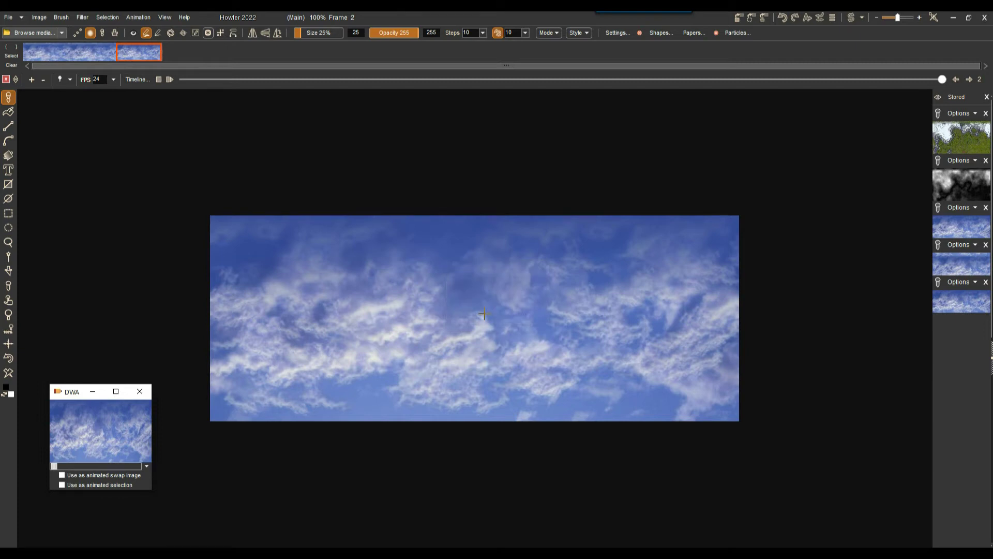
- Flip repeatedly between the three frames and compare the seamless processing on each with the stored sky images
{"action": "left_click", "coordinate": [51, 51]}
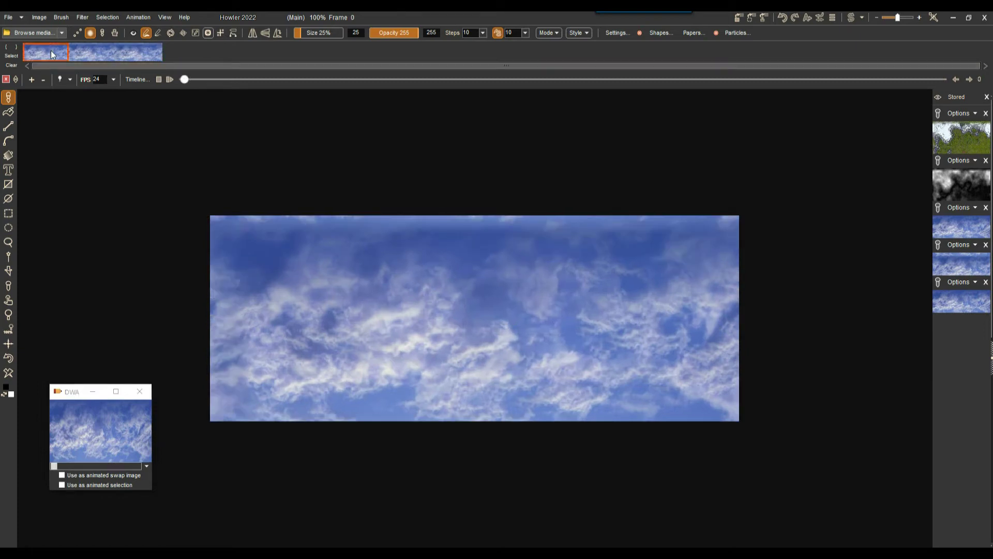
{"action": "left_click", "coordinate": [138, 54]}
{"action": "left_click", "coordinate": [101, 51]}
{"action": "left_click", "coordinate": [63, 51]}
{"action": "left_click", "coordinate": [89, 51]}
{"action": "left_click", "coordinate": [146, 52]}
{"action": "left_click", "coordinate": [89, 45]}
{"action": "left_click", "coordinate": [141, 47]}
{"action": "left_click", "coordinate": [44, 52]}
{"action": "left_click", "coordinate": [114, 51]}
{"action": "left_click", "coordinate": [140, 52]}
{"action": "left_click", "coordinate": [85, 50]}
{"action": "left_click", "coordinate": [141, 50]}
{"action": "left_click", "coordinate": [968, 299]}
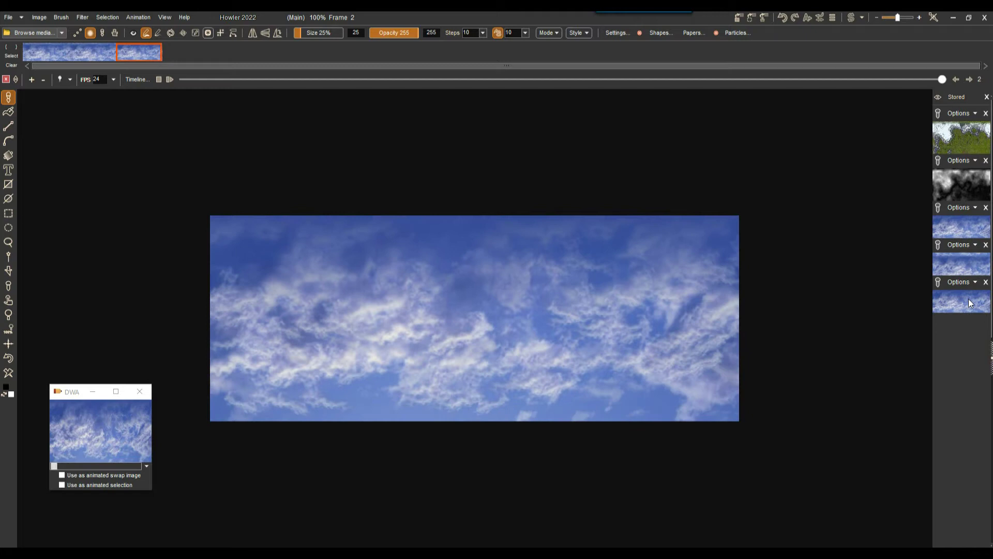
{"action": "left_click", "coordinate": [39, 55]}
{"action": "left_click", "coordinate": [94, 54]}
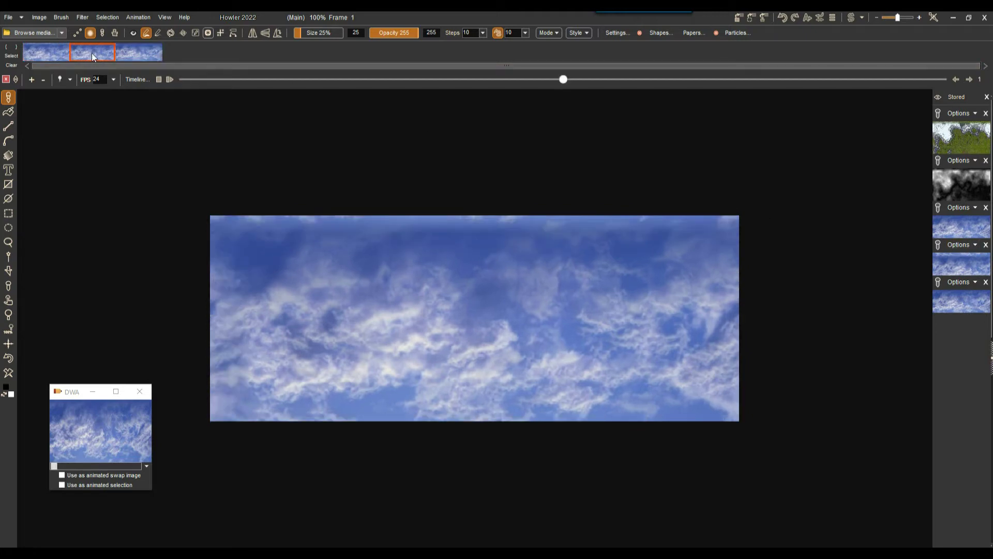
{"action": "left_click", "coordinate": [134, 55]}
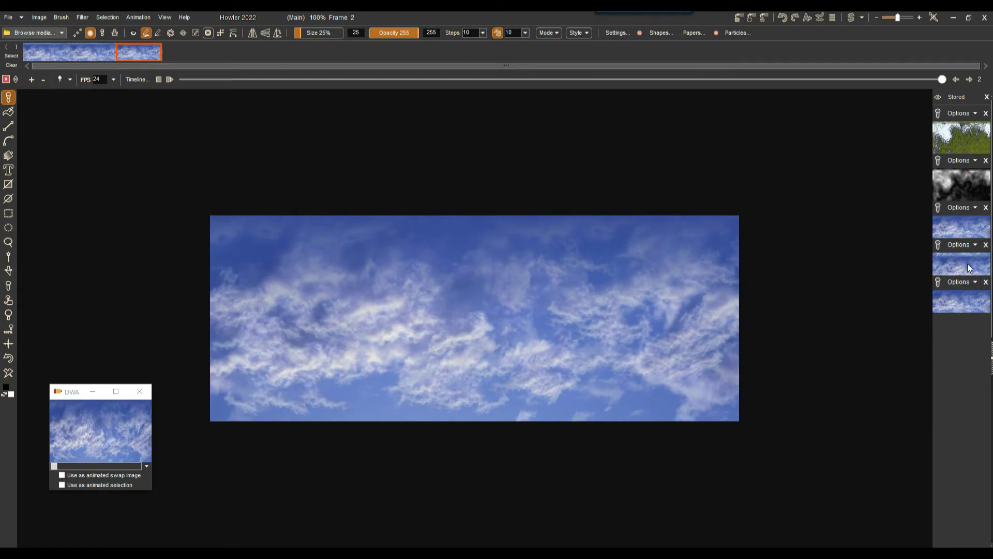
{"action": "left_click", "coordinate": [58, 54]}
{"action": "left_click", "coordinate": [124, 55]}
{"action": "left_click", "coordinate": [936, 230]}
{"action": "left_click", "coordinate": [61, 57]}
{"action": "left_click", "coordinate": [91, 53]}
{"action": "left_click", "coordinate": [49, 52]}
{"action": "left_click", "coordinate": [146, 55]}
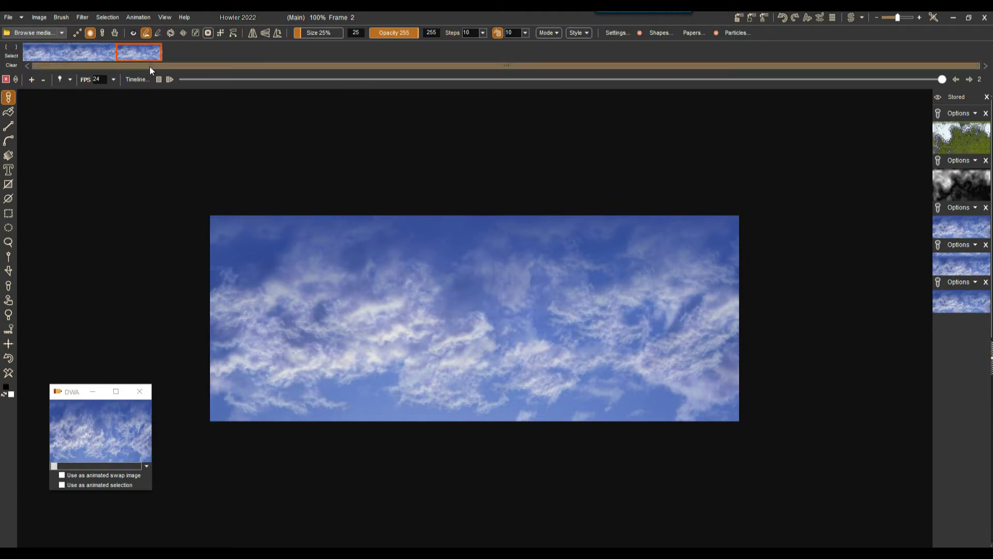
- Recreate the animation from copies of the seamless first frame, with 3 frames at 24 fps, replacing the current one
{"action": "left_click", "coordinate": [44, 52]}
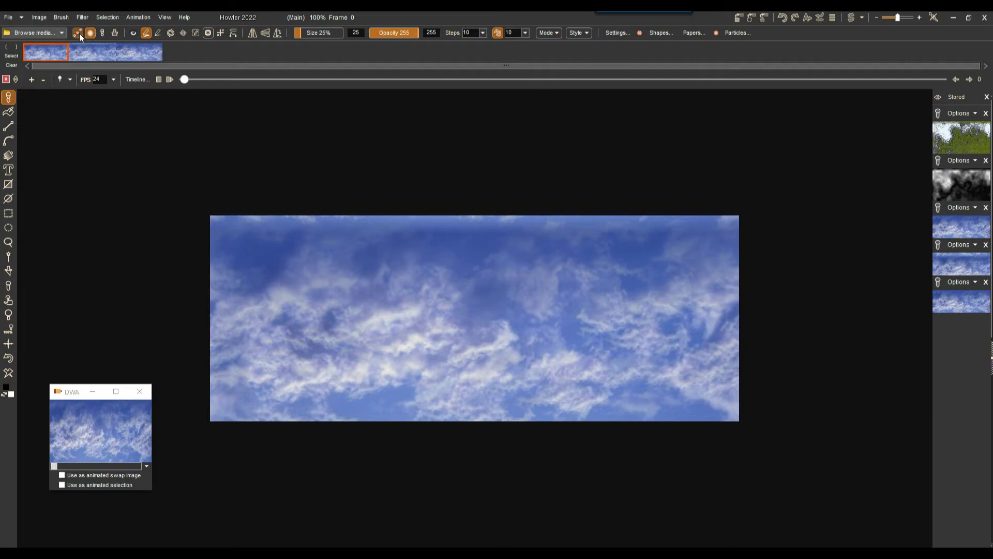
{"action": "left_click", "coordinate": [126, 17]}
{"action": "left_click", "coordinate": [152, 30]}
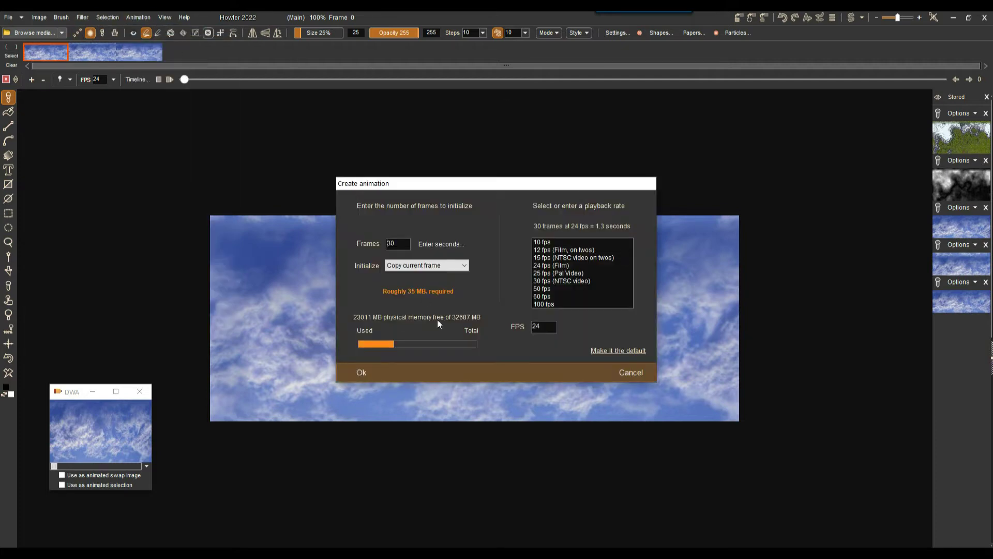
{"action": "double_click", "coordinate": [408, 249]}
{"action": "type", "text": "3"}
{"action": "left_click", "coordinate": [356, 374]}
{"action": "left_click", "coordinate": [485, 314]}
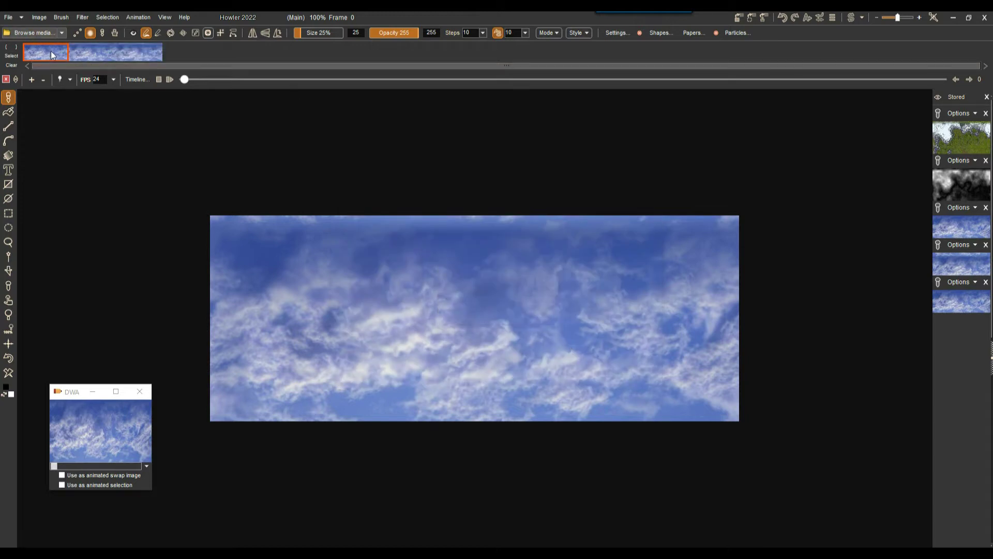
- Shift the last frame's pixels by 417 in X and -10 in Y, and compare it with the first two frames
{"action": "left_click", "coordinate": [136, 49]}
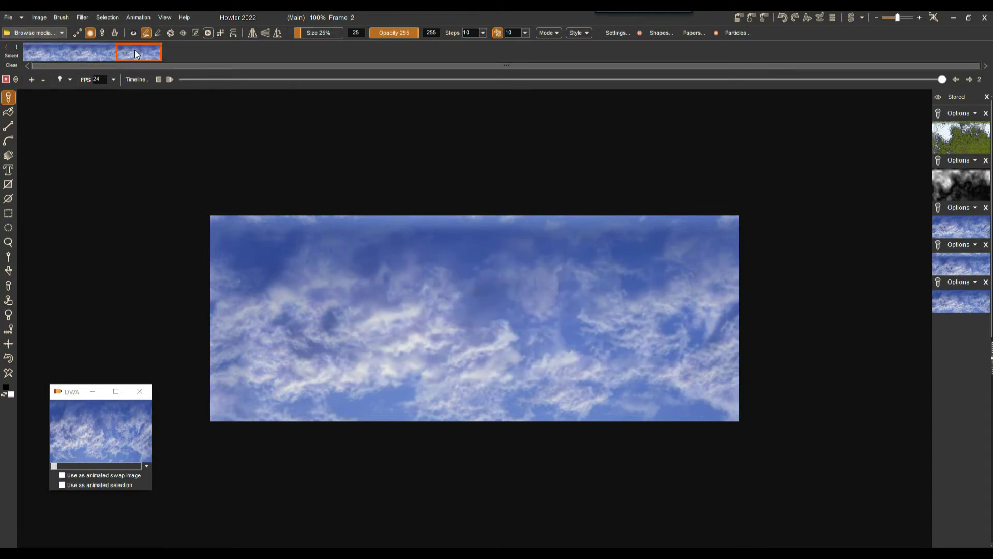
{"action": "left_click", "coordinate": [82, 18]}
{"action": "mouse_move", "coordinate": [119, 127]}
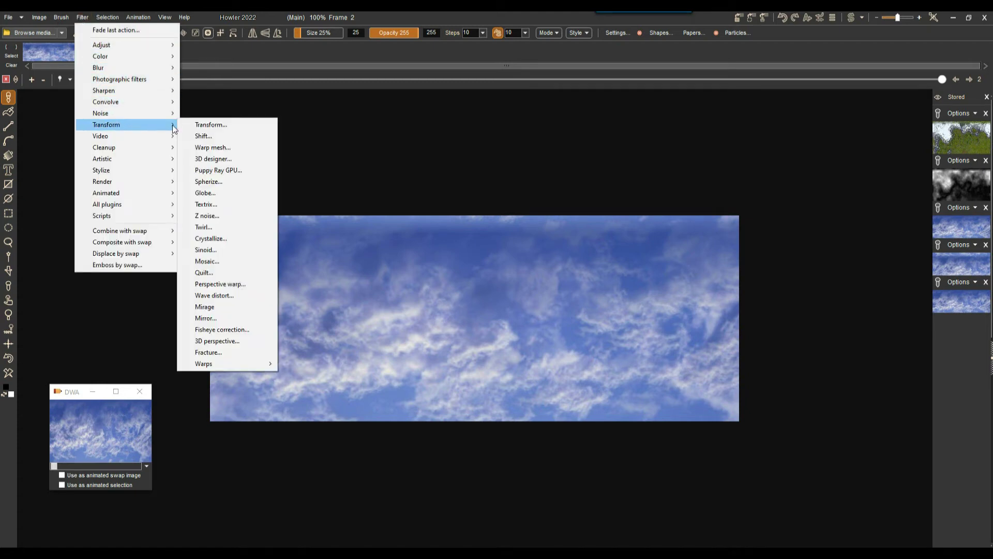
{"action": "left_click", "coordinate": [213, 135]}
{"action": "left_click_drag", "start_coordinate": [456, 239], "coordinate": [603, 195]}
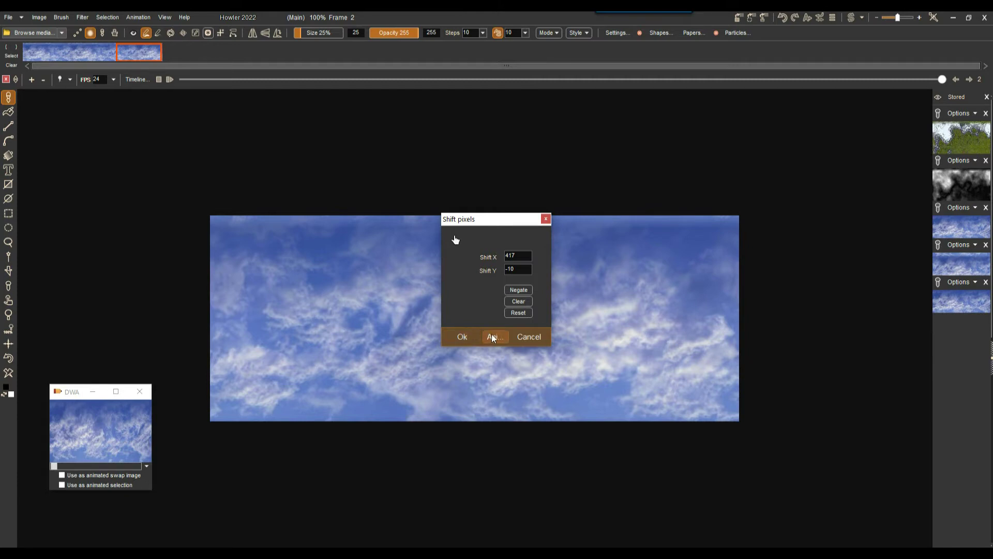
{"action": "left_click", "coordinate": [466, 338]}
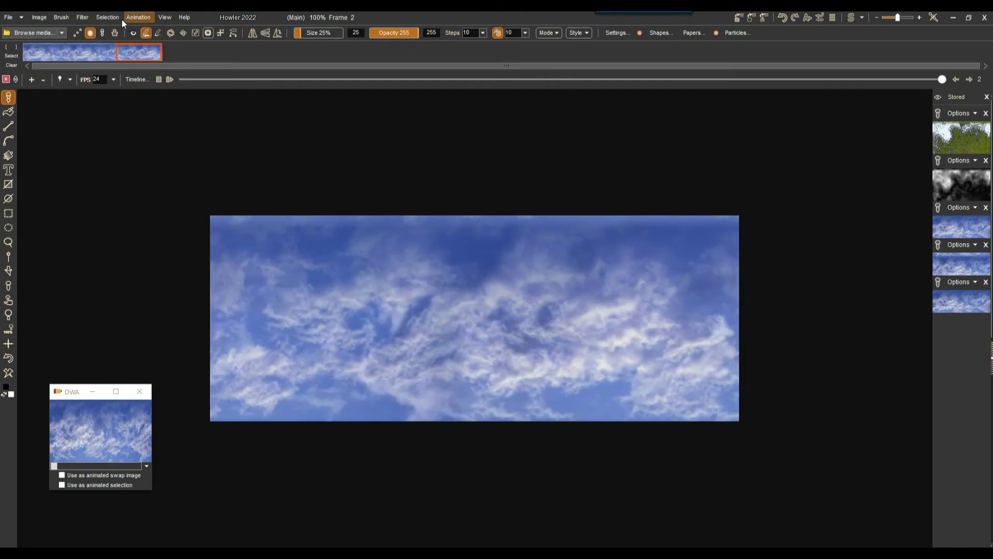
{"action": "left_click", "coordinate": [45, 52]}
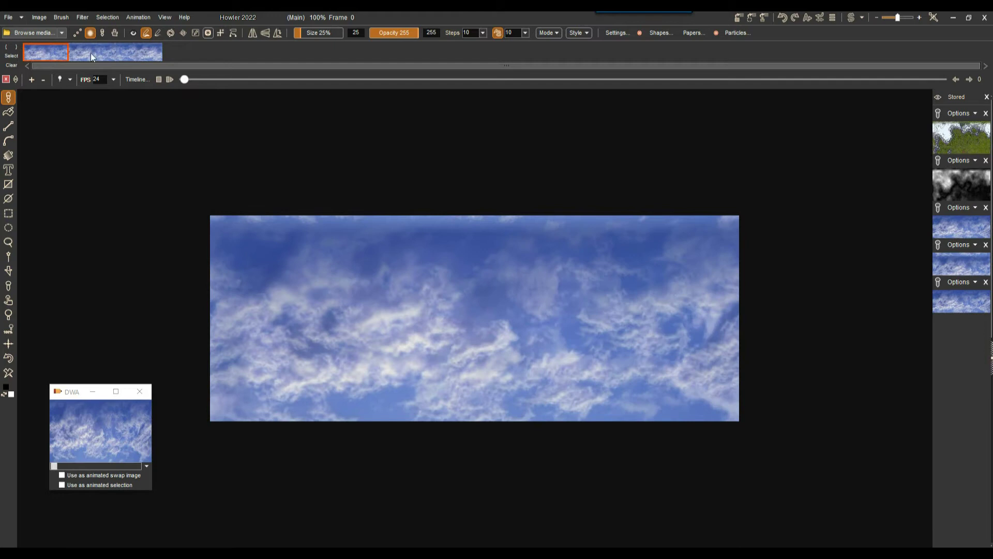
{"action": "left_click", "coordinate": [77, 53]}
{"action": "left_click", "coordinate": [136, 53]}
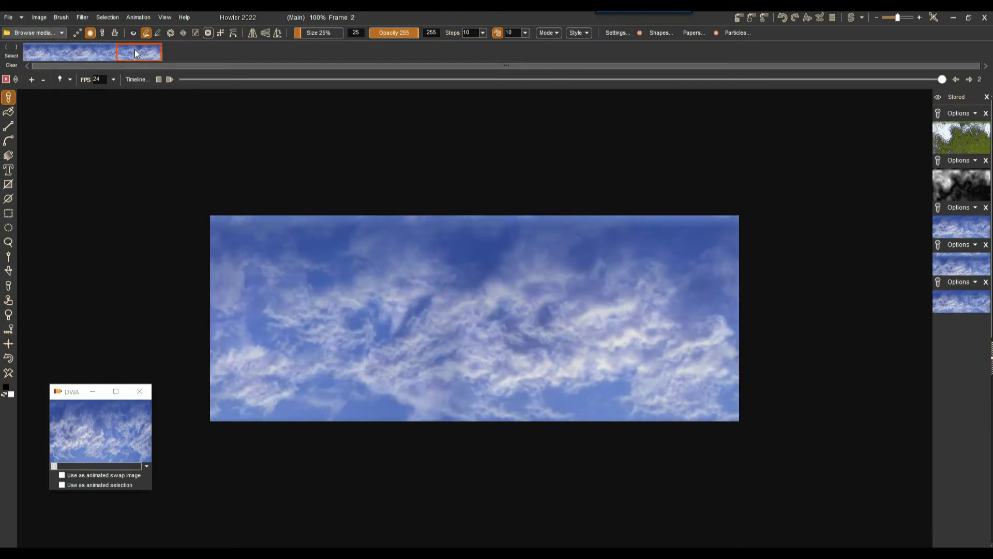
- Store the three-frame animation to disc and place its preview window above the existing stored animation
{"action": "left_click", "coordinate": [135, 17]}
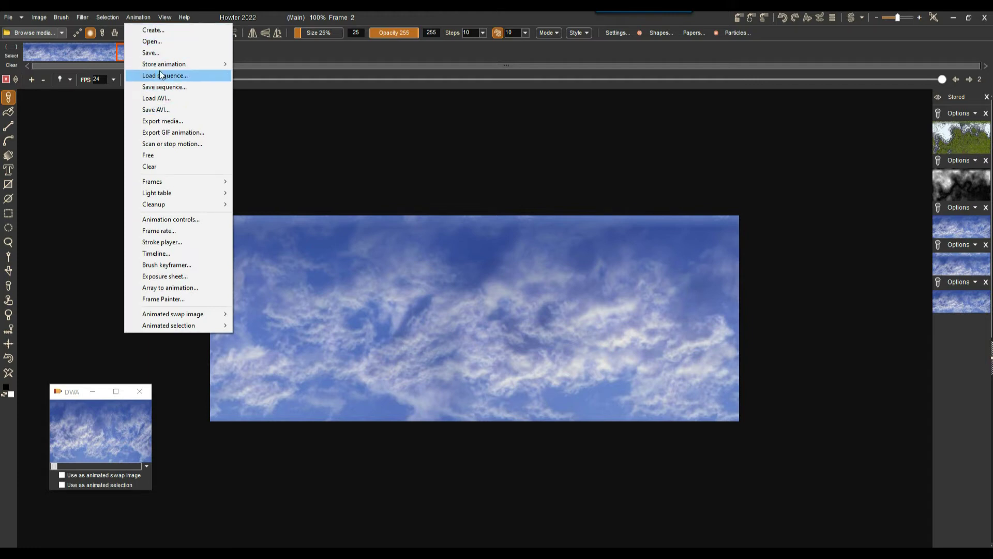
{"action": "mouse_move", "coordinate": [163, 63]}
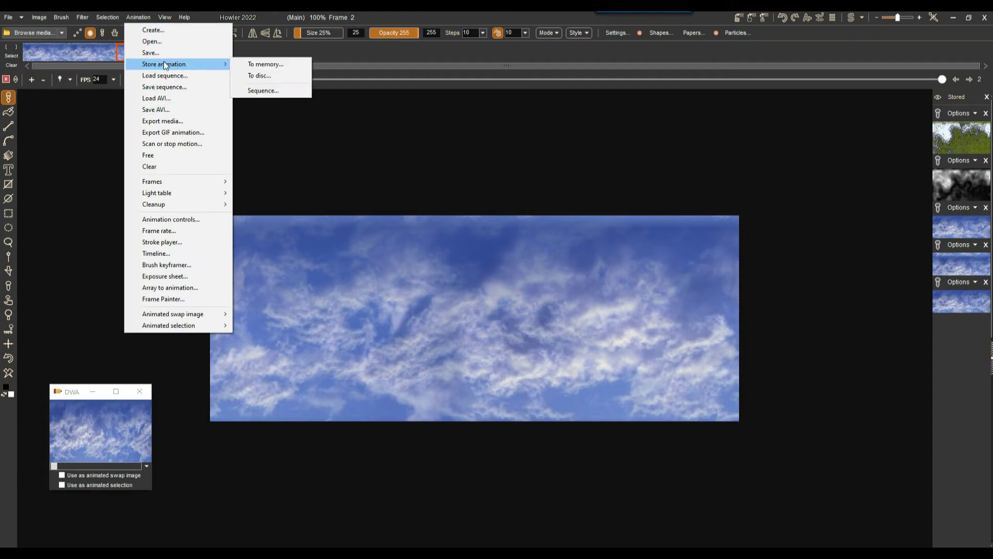
{"action": "left_click", "coordinate": [264, 77]}
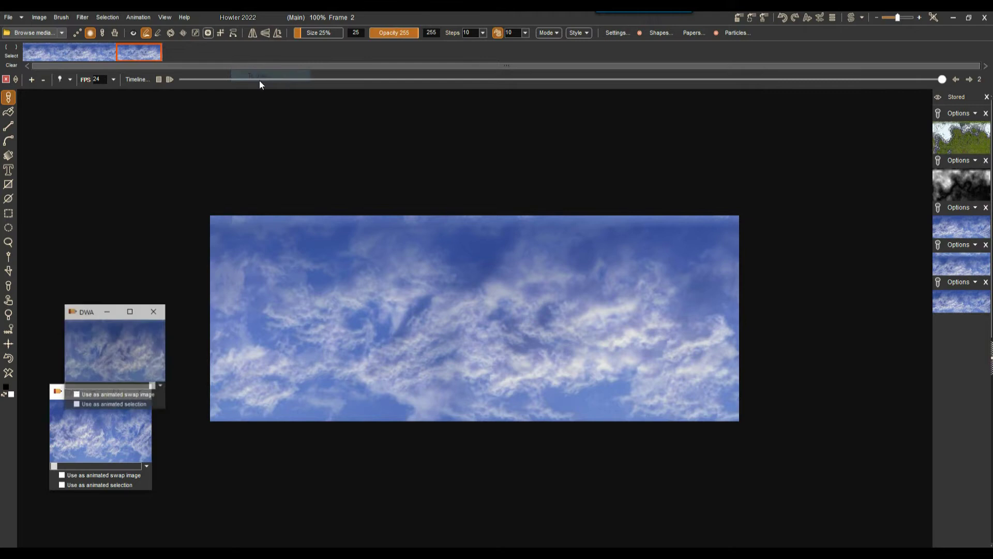
{"action": "left_click_drag", "start_coordinate": [86, 314], "coordinate": [45, 277]}
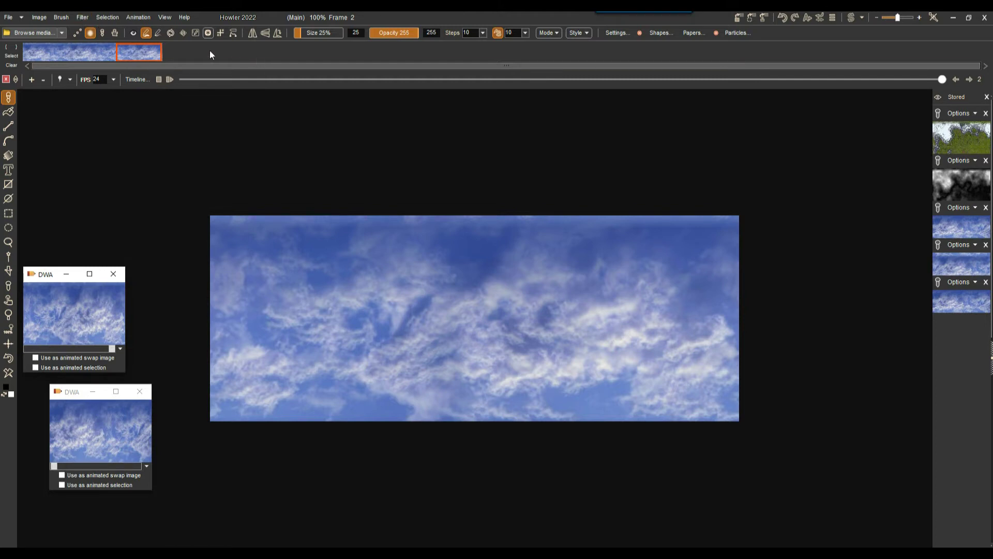
- Time-stretch the three-frame animation to 345 frames with frame blending and scrub through the frames
{"action": "right_click", "coordinate": [131, 49]}
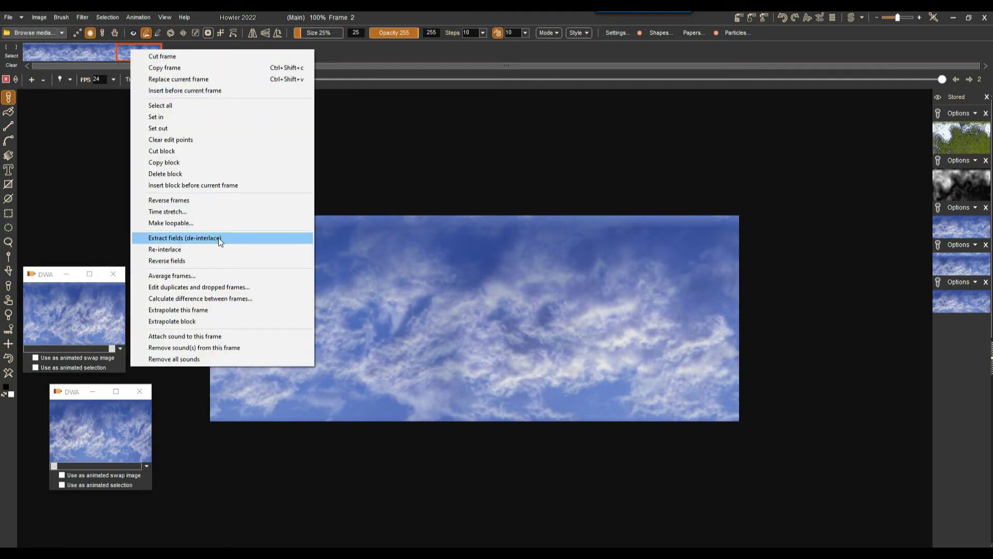
{"action": "left_click", "coordinate": [194, 211]}
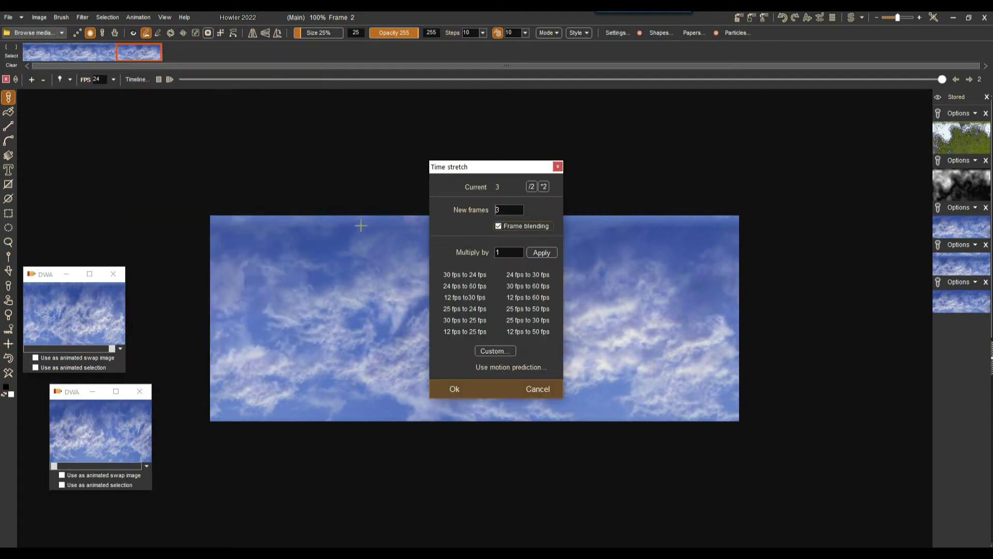
{"action": "double_click", "coordinate": [507, 212]}
{"action": "type", "text": "345"}
{"action": "left_click", "coordinate": [455, 389]}
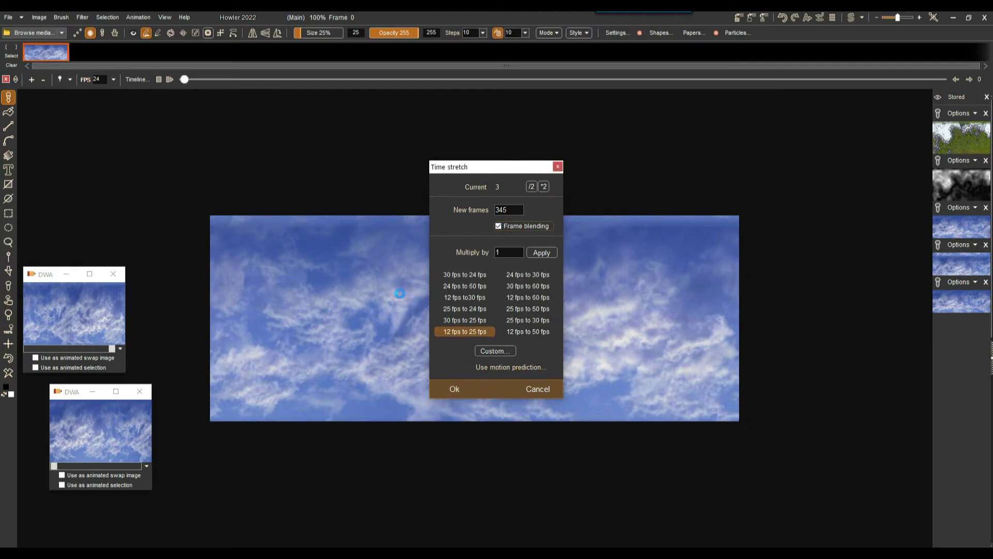
{"action": "left_click", "coordinate": [92, 52]}
{"action": "left_click_drag", "start_coordinate": [147, 64], "coordinate": [113, 67]}
{"action": "mouse_move", "coordinate": [188, 79]}
{"action": "left_mouse_down"}
{"action": "mouse_move", "coordinate": [884, 83]}
{"action": "mouse_move", "coordinate": [628, 92]}
{"action": "mouse_move", "coordinate": [880, 90]}
{"action": "mouse_move", "coordinate": [396, 82]}
{"action": "mouse_move", "coordinate": [803, 77]}
{"action": "mouse_move", "coordinate": [172, 79]}
{"action": "left_mouse_up"}
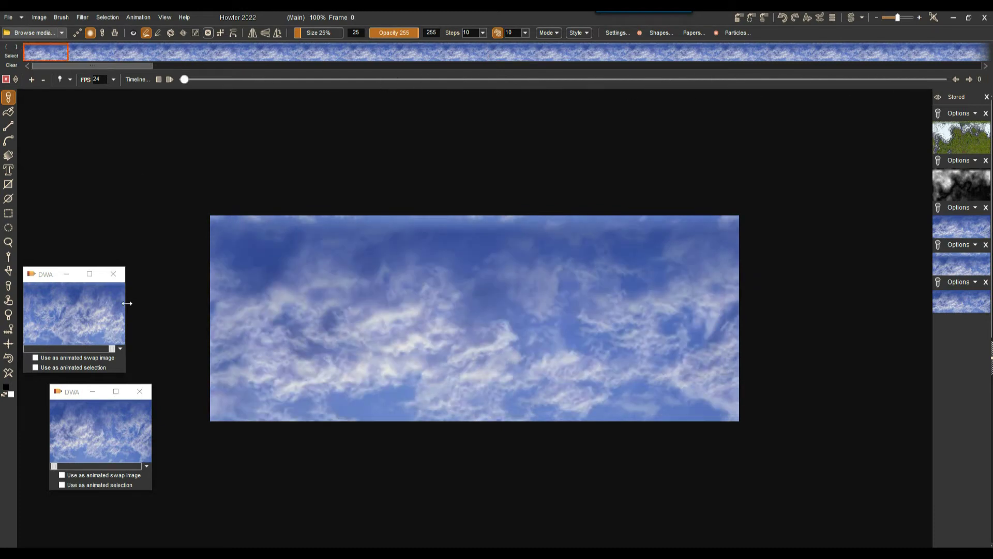
- Restore the stored three-frame animation in place of the stretched one and return to its first frame
{"action": "double_click", "coordinate": [67, 313]}
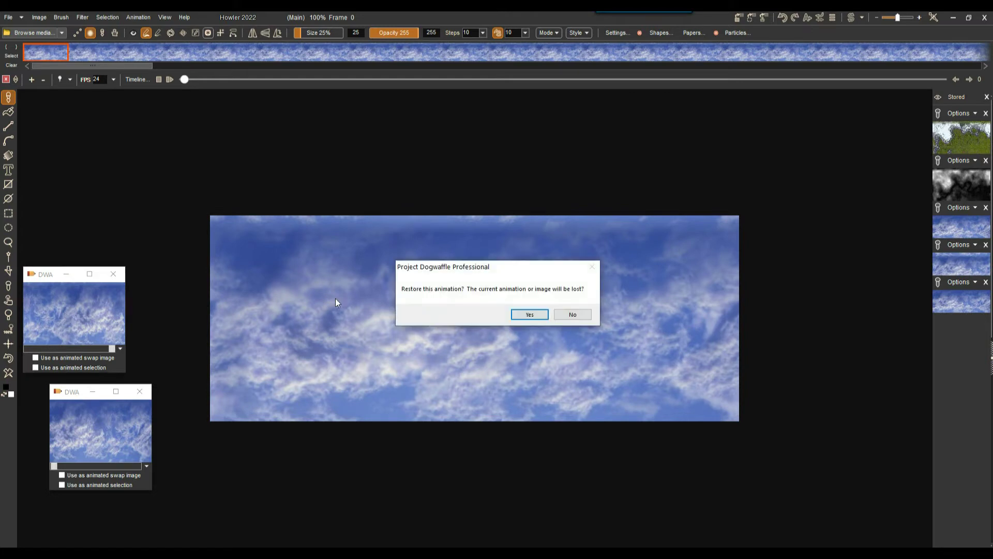
{"action": "left_click", "coordinate": [533, 313]}
{"action": "left_click", "coordinate": [114, 54]}
{"action": "left_click", "coordinate": [59, 52]}
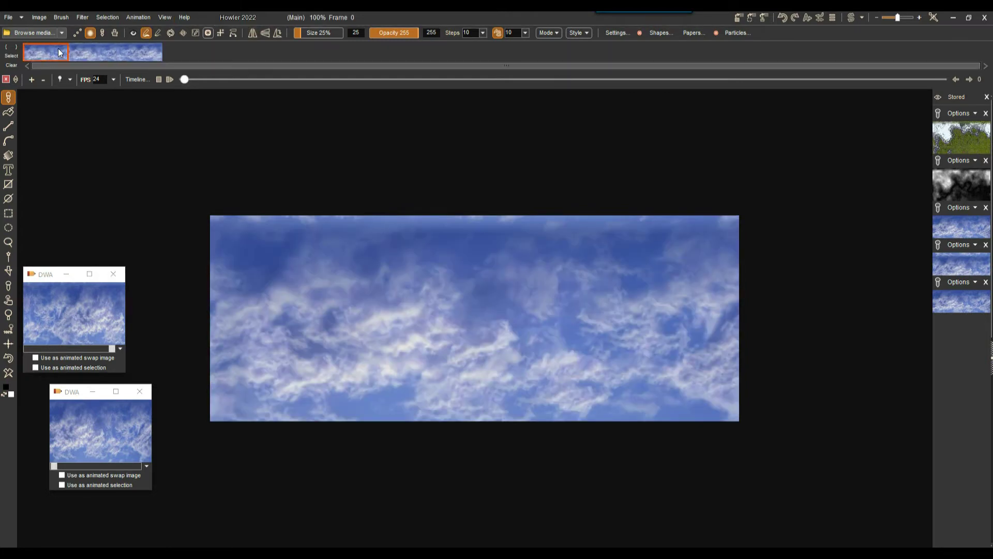
- Perform a dry run of the Motion prediction module with Extrapolate frames and 345 tweens on the animation
{"action": "left_click", "coordinate": [83, 17]}
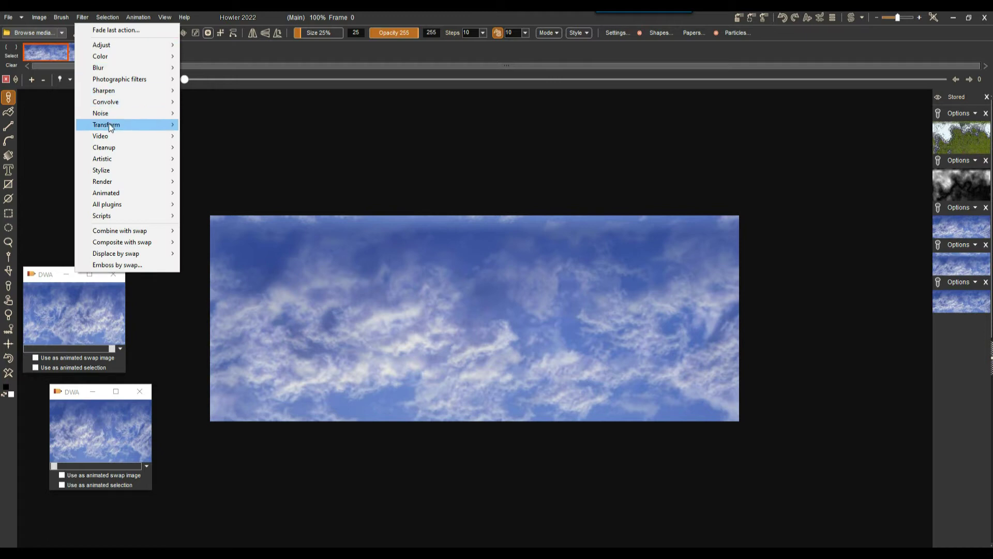
{"action": "mouse_move", "coordinate": [117, 198]}
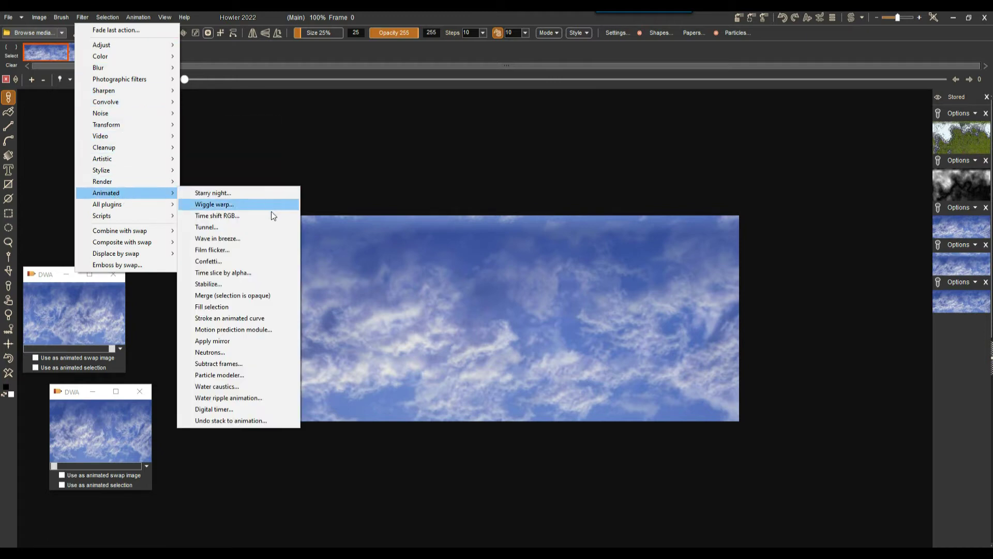
{"action": "left_click", "coordinate": [241, 331]}
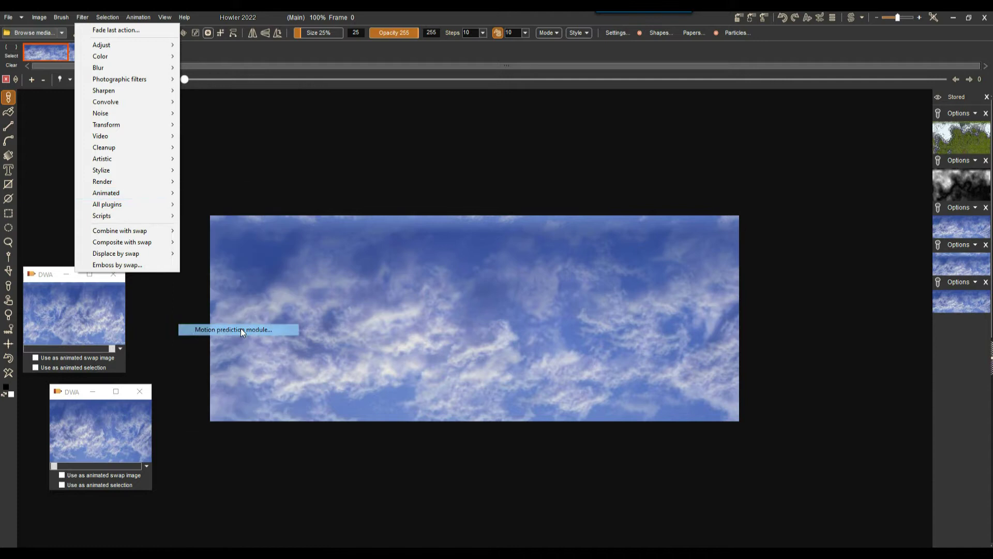
{"action": "left_click_drag", "start_coordinate": [525, 165], "coordinate": [610, 105]}
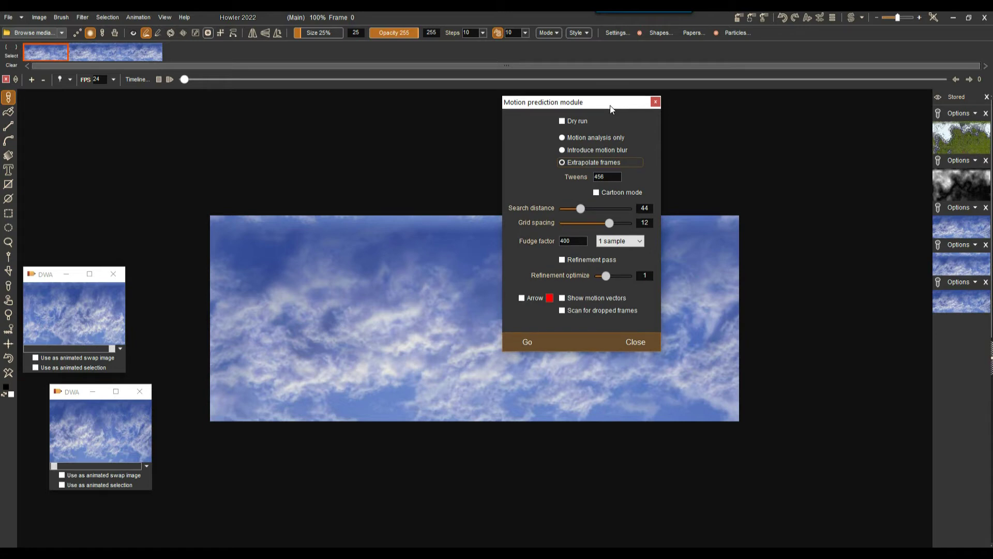
{"action": "left_click_drag", "start_coordinate": [610, 106], "coordinate": [610, 105]}
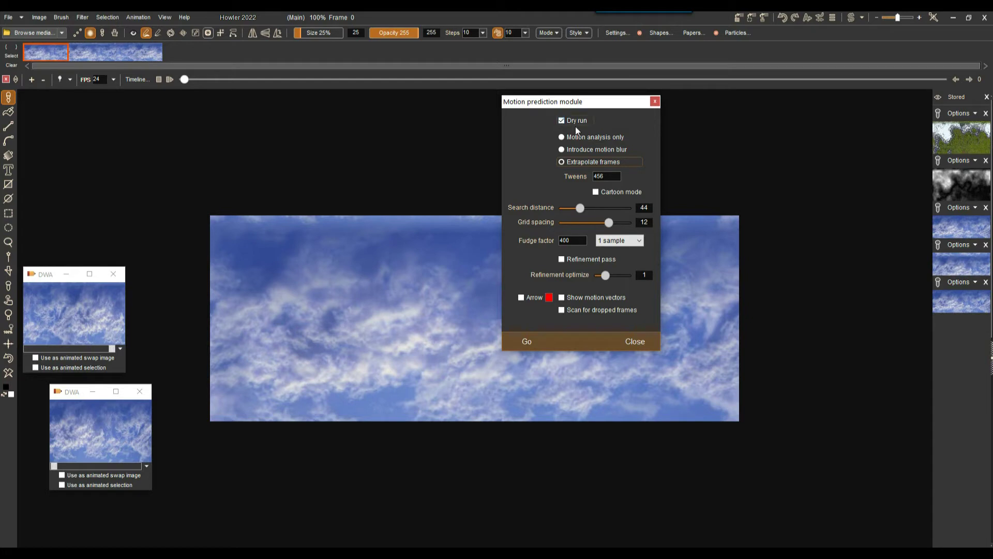
{"action": "double_click", "coordinate": [614, 176]}
{"action": "type", "text": "345"}
{"action": "left_click", "coordinate": [528, 343]}
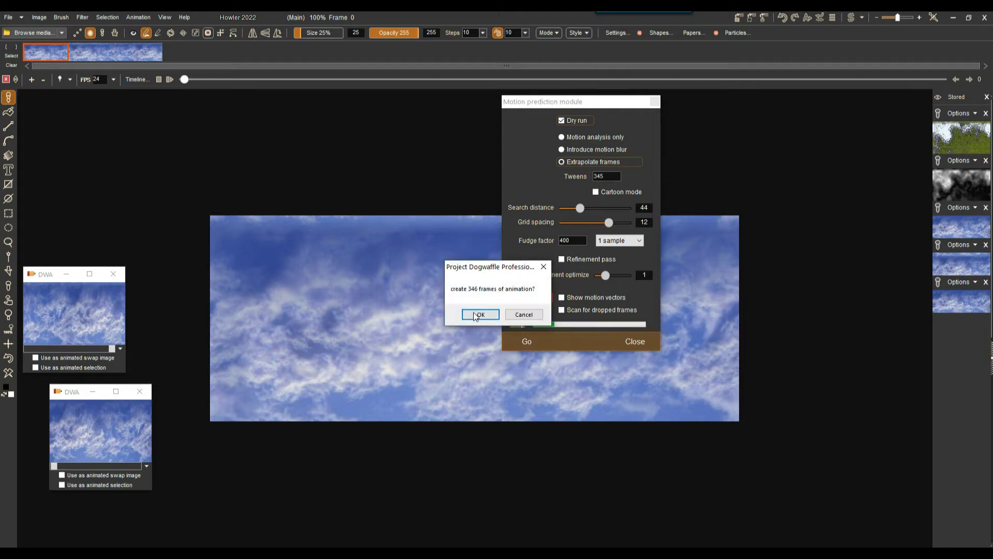
{"action": "left_click", "coordinate": [476, 314]}
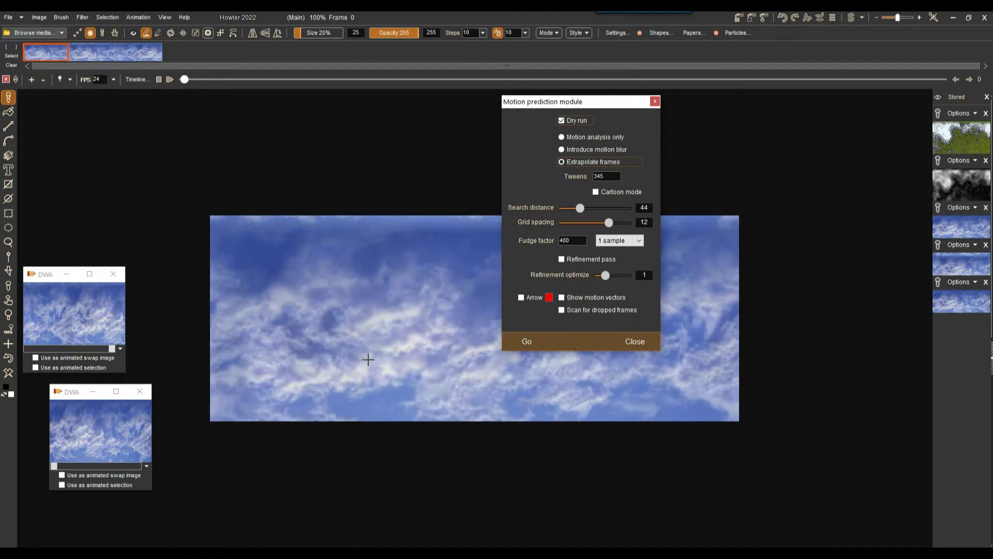
- Repeat the Extrapolate frames dry run with search distance 44 and grid spacing 12
{"action": "scroll", "coordinate": [366, 359], "scroll_direction": "up", "scroll_amount": 3}
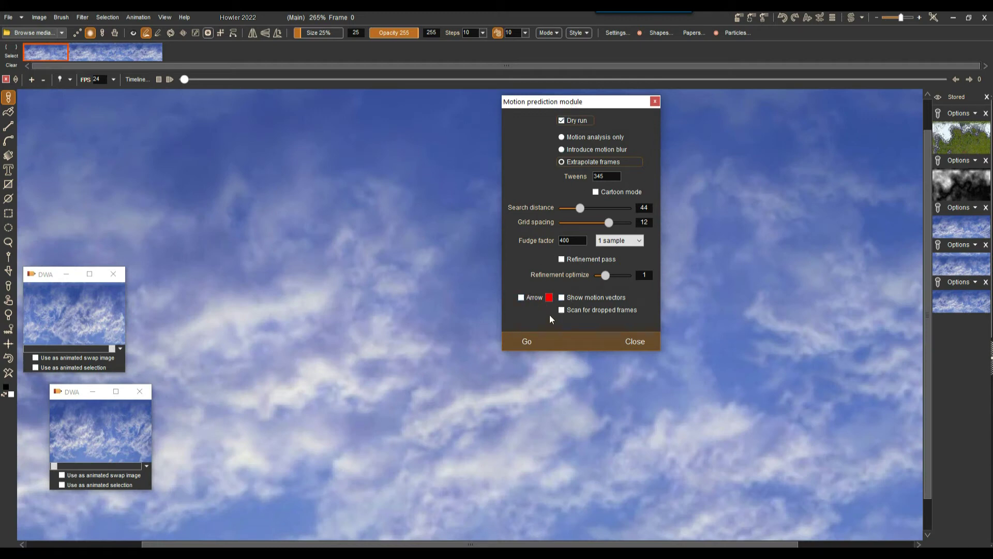
{"action": "left_click", "coordinate": [529, 341]}
{"action": "left_click", "coordinate": [474, 315]}
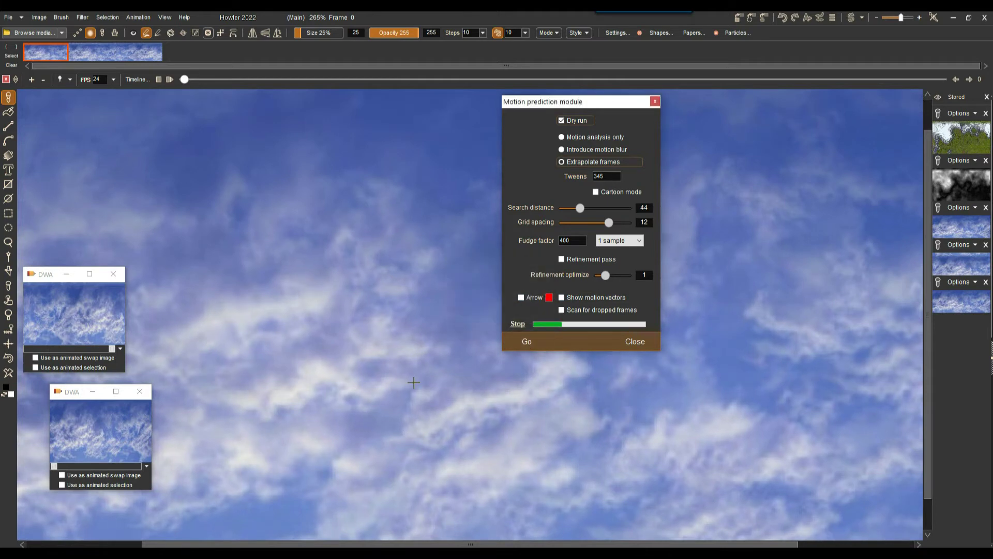
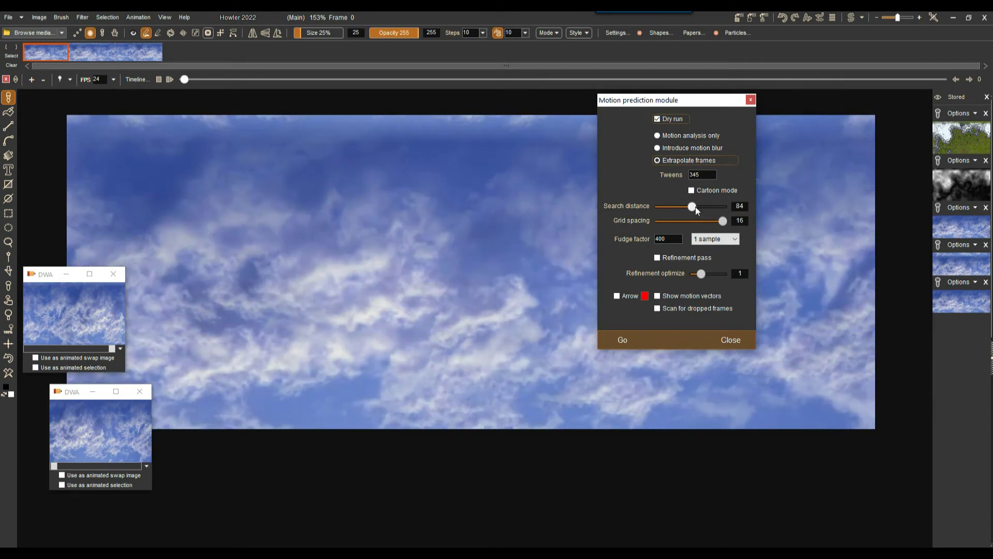
- Set the motion prediction search distance to 91 and fudge factor to 0, and perform a dry run
{"action": "left_click_drag", "start_coordinate": [693, 206], "coordinate": [776, 213]}
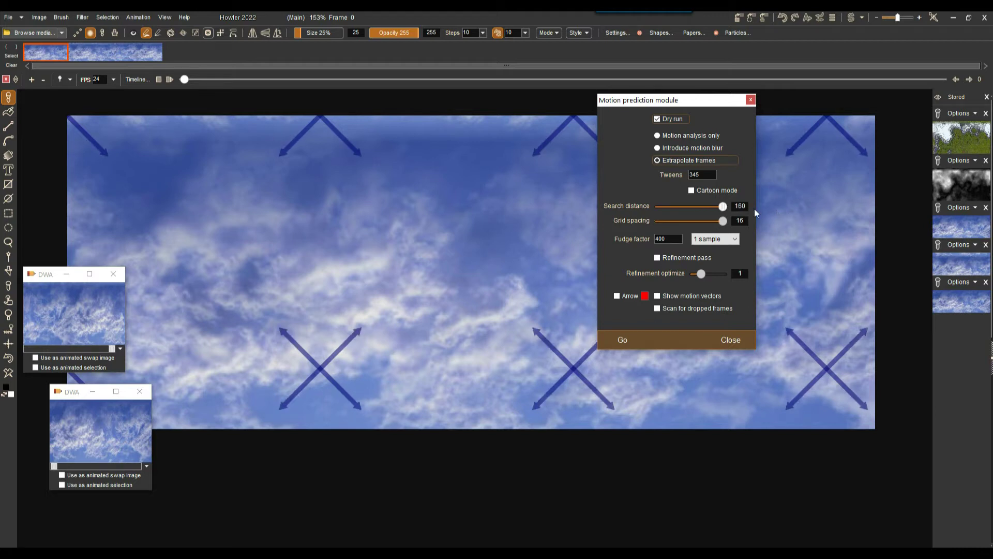
{"action": "left_click_drag", "start_coordinate": [722, 207], "coordinate": [697, 212]}
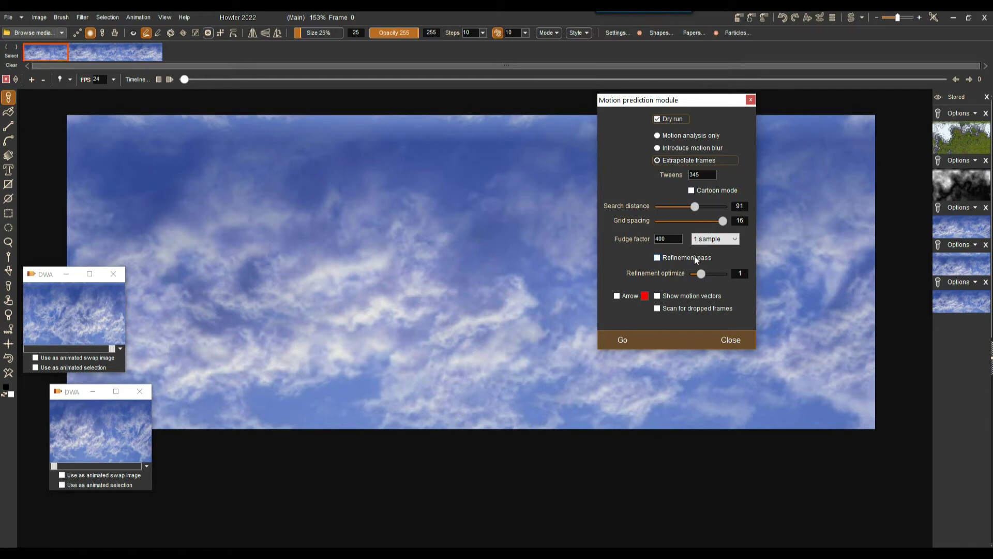
{"action": "double_click", "coordinate": [674, 239]}
{"action": "type", "text": "0"}
{"action": "left_click", "coordinate": [625, 340]}
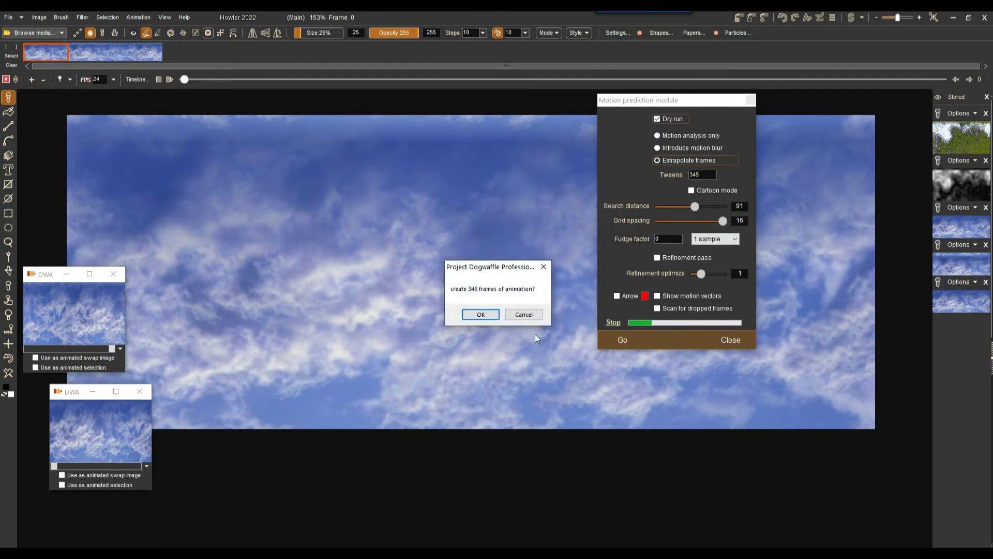
{"action": "left_click", "coordinate": [480, 314]}
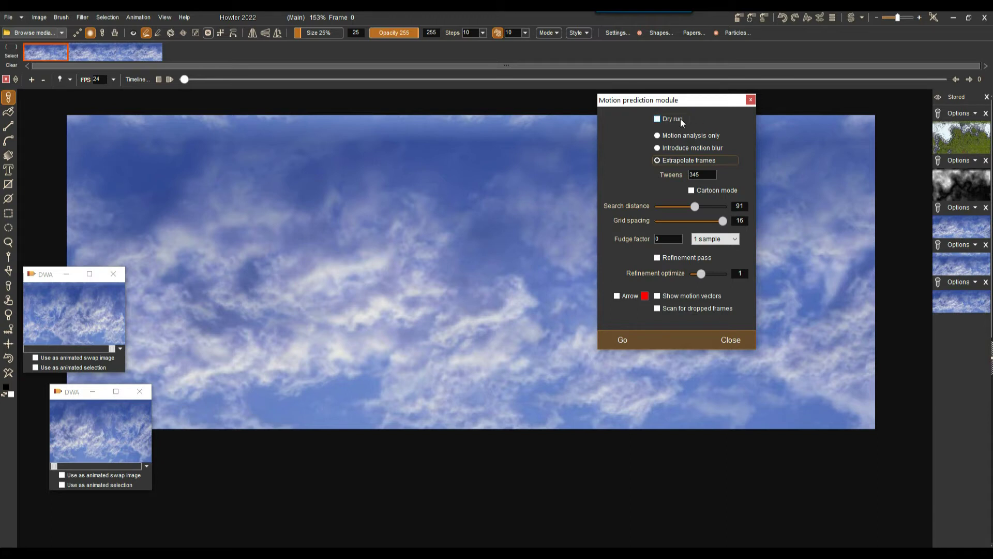
- Generate the extrapolated frames with 345 tweens without the dry run option, and close the Motion prediction module
{"action": "left_click", "coordinate": [623, 339]}
{"action": "left_click", "coordinate": [473, 314]}
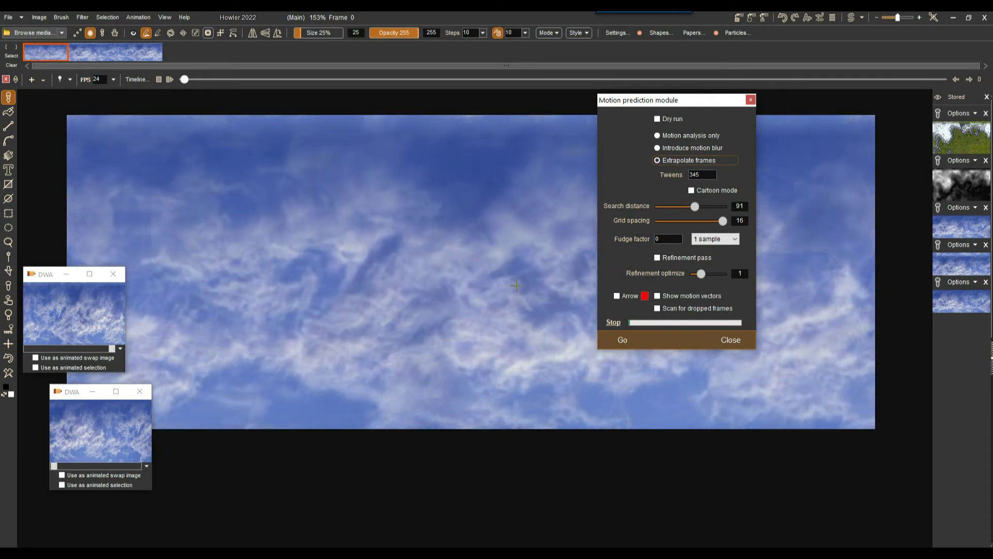
{"action": "left_click", "coordinate": [731, 340]}
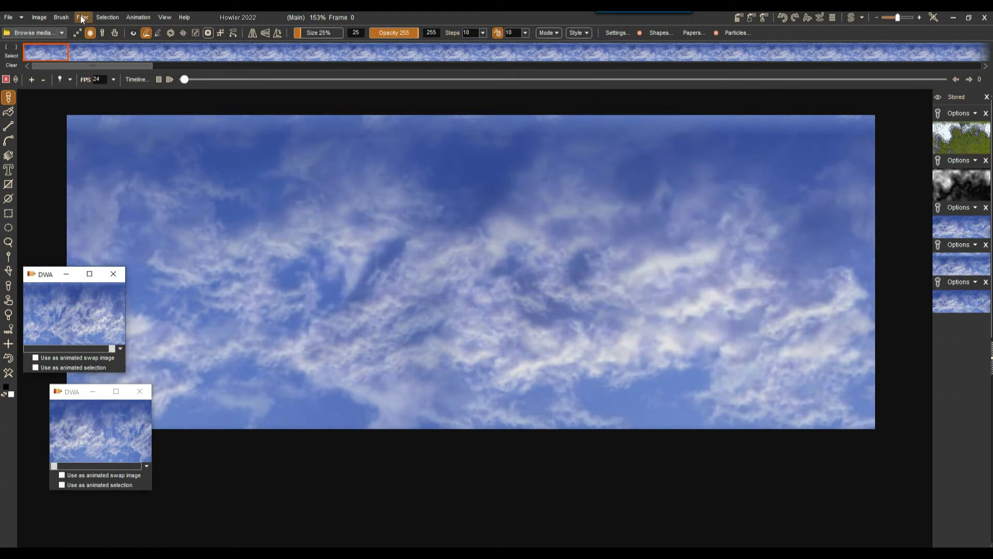
- Store the motion-predicted animation to disc and close the two older stored previews, leaving the new one in their place
{"action": "left_click", "coordinate": [140, 18]}
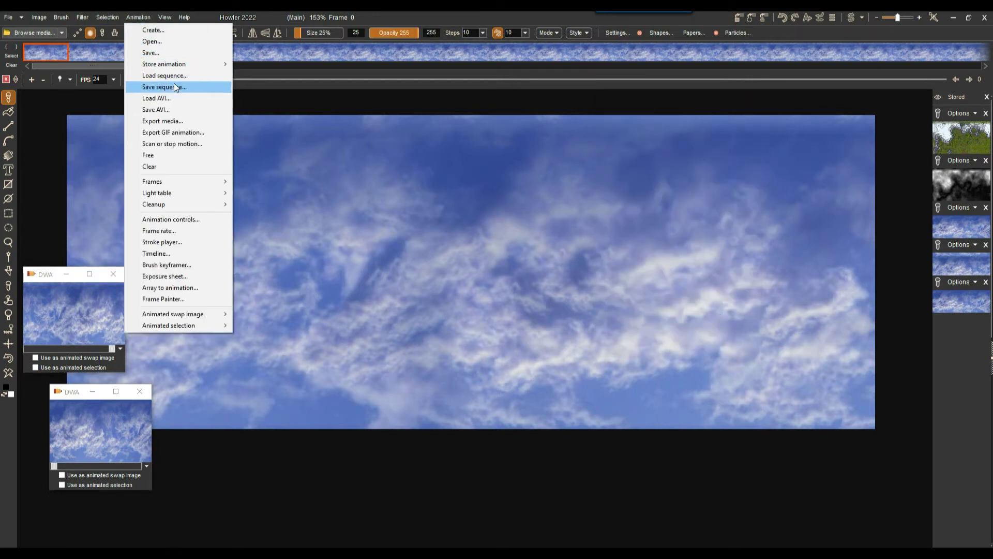
{"action": "mouse_move", "coordinate": [183, 64]}
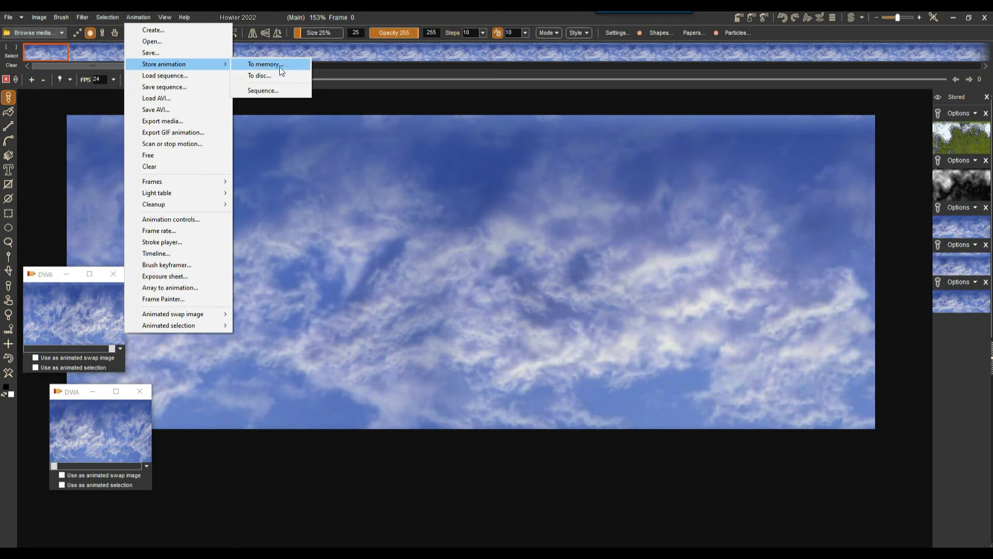
{"action": "left_click", "coordinate": [253, 77]}
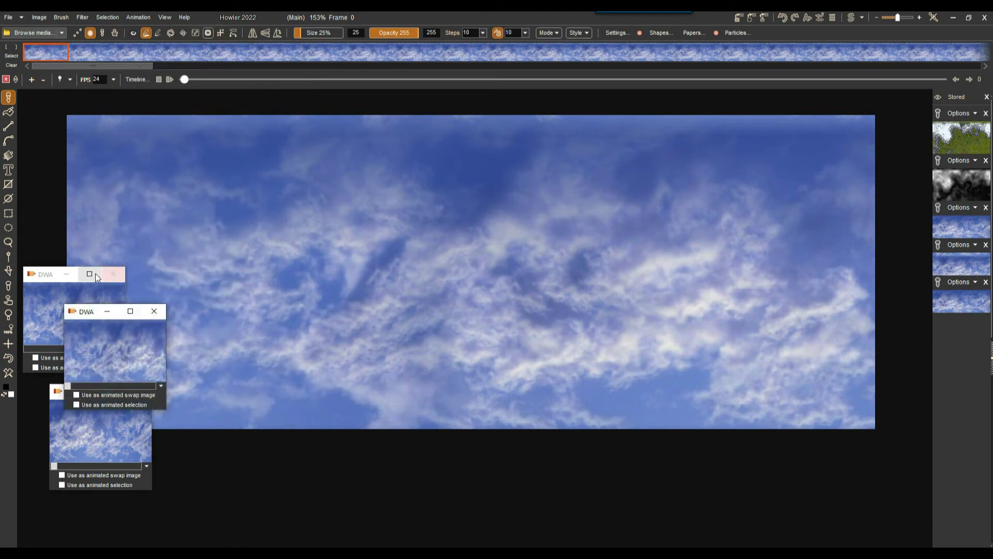
{"action": "left_click", "coordinate": [113, 274]}
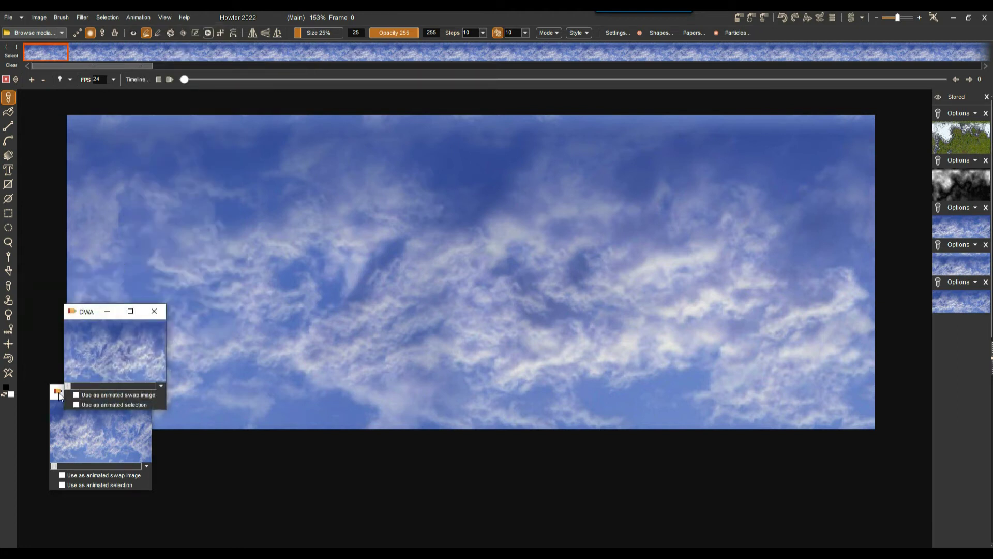
{"action": "left_click_drag", "start_coordinate": [104, 311], "coordinate": [59, 402]}
{"action": "left_click", "coordinate": [139, 391]}
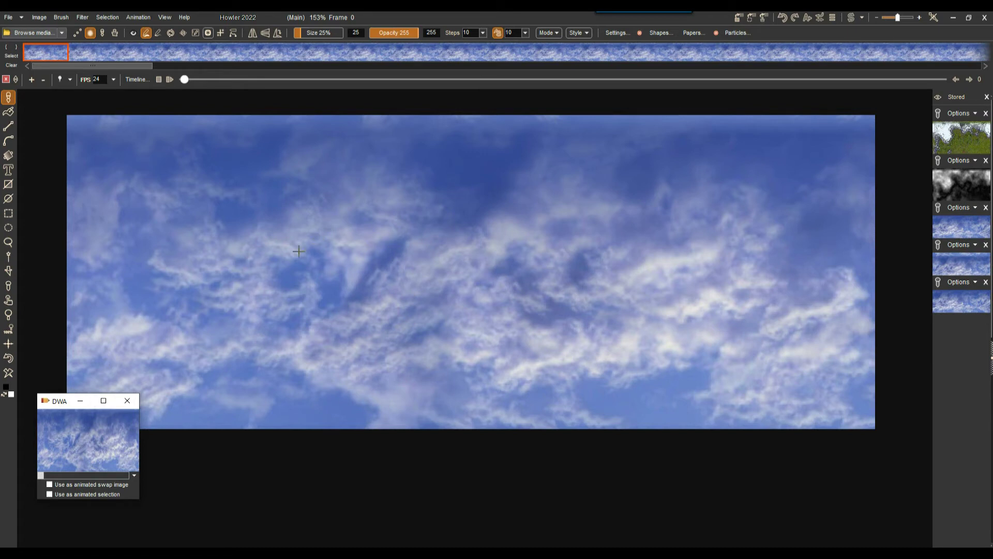
- Open the timeline editor with the Shift filter, and try a small offset in its preview before resetting both translations
{"action": "left_click", "coordinate": [138, 79]}
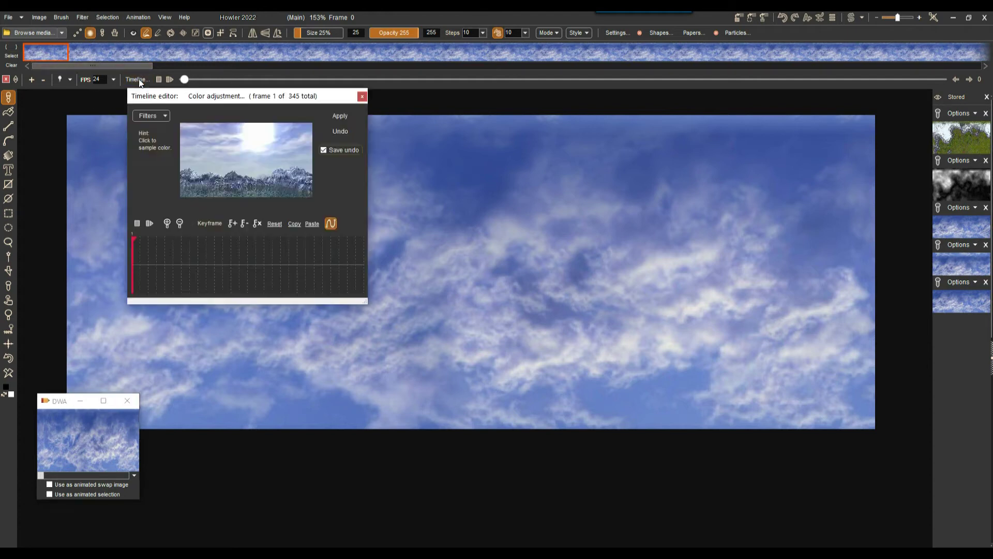
{"action": "left_click", "coordinate": [153, 116]}
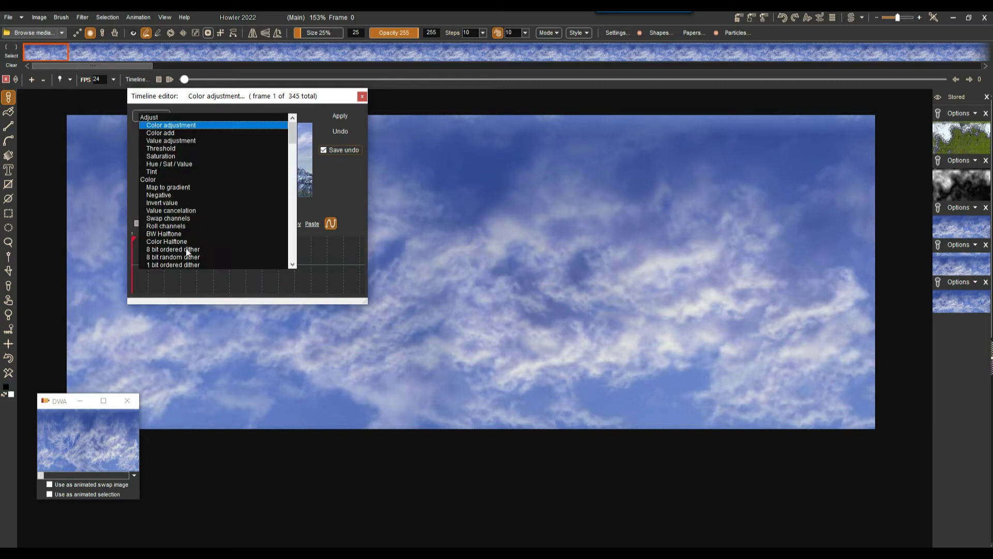
{"action": "left_click_drag", "start_coordinate": [294, 129], "coordinate": [292, 168]}
{"action": "scroll", "coordinate": [203, 166], "scroll_direction": "down", "scroll_amount": 5}
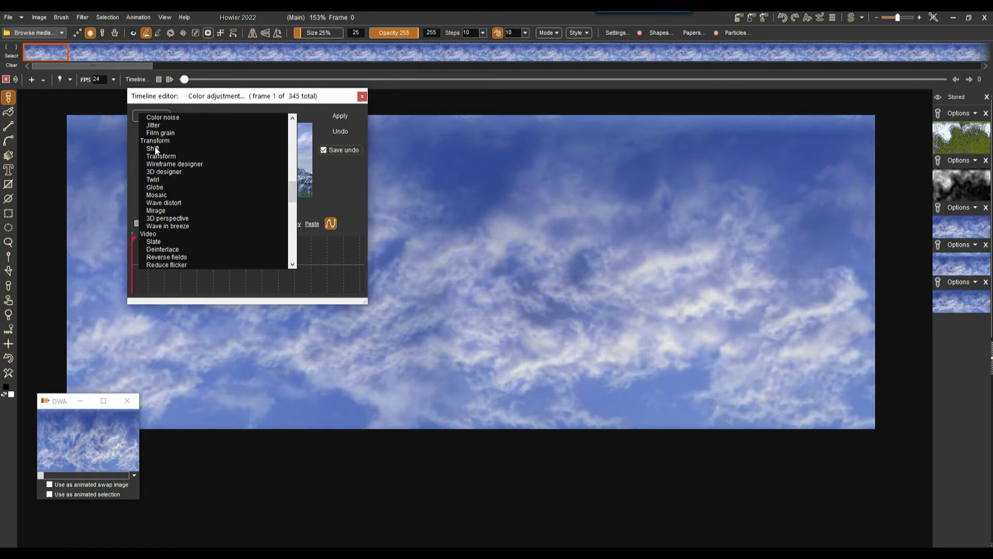
{"action": "left_click", "coordinate": [152, 148]}
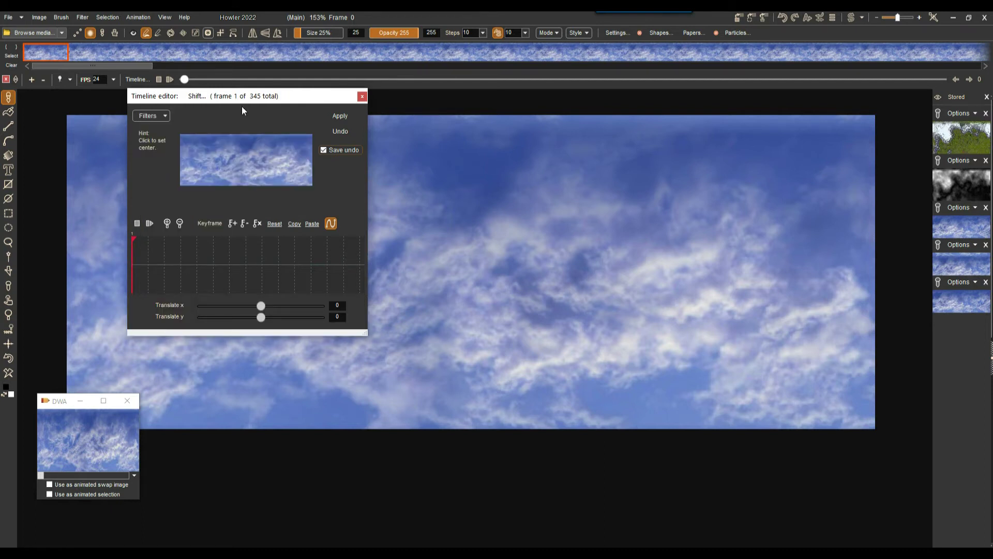
{"action": "left_click_drag", "start_coordinate": [225, 98], "coordinate": [394, 77]}
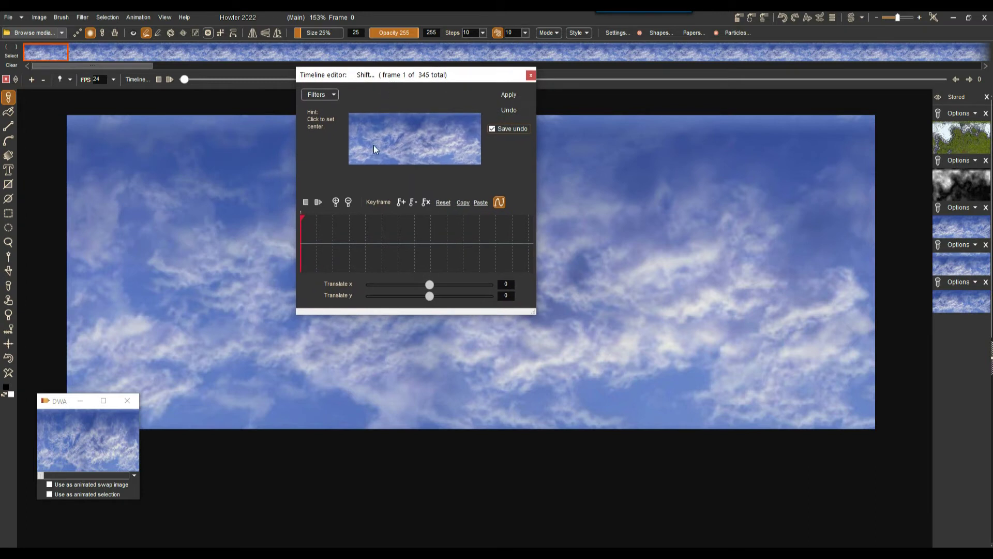
{"action": "mouse_move", "coordinate": [388, 152]}
{"action": "left_mouse_down"}
{"action": "mouse_move", "coordinate": [411, 138]}
{"action": "mouse_move", "coordinate": [415, 159]}
{"action": "mouse_move", "coordinate": [402, 132]}
{"action": "mouse_move", "coordinate": [419, 143]}
{"action": "mouse_move", "coordinate": [424, 133]}
{"action": "mouse_move", "coordinate": [445, 133]}
{"action": "mouse_move", "coordinate": [386, 141]}
{"action": "left_mouse_up"}
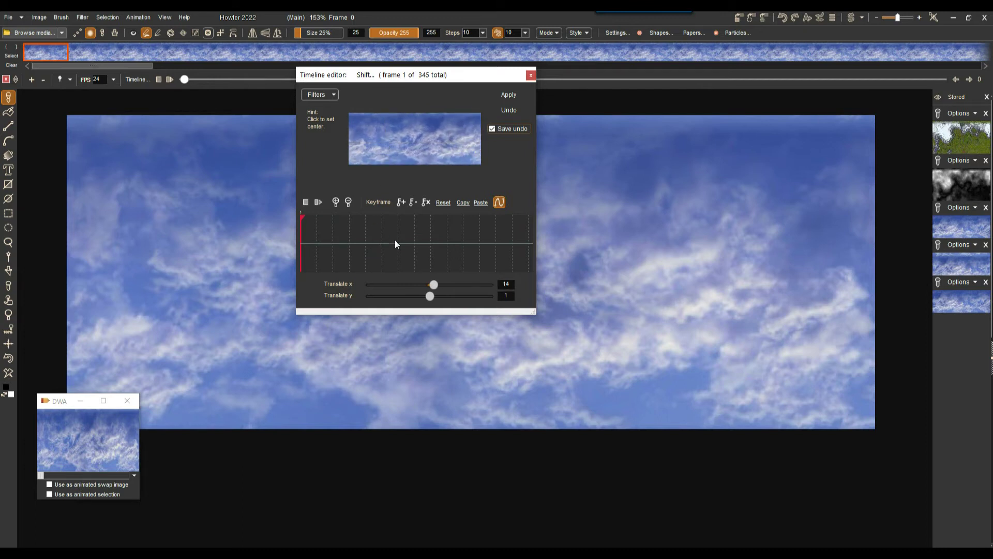
{"action": "left_click", "coordinate": [443, 202]}
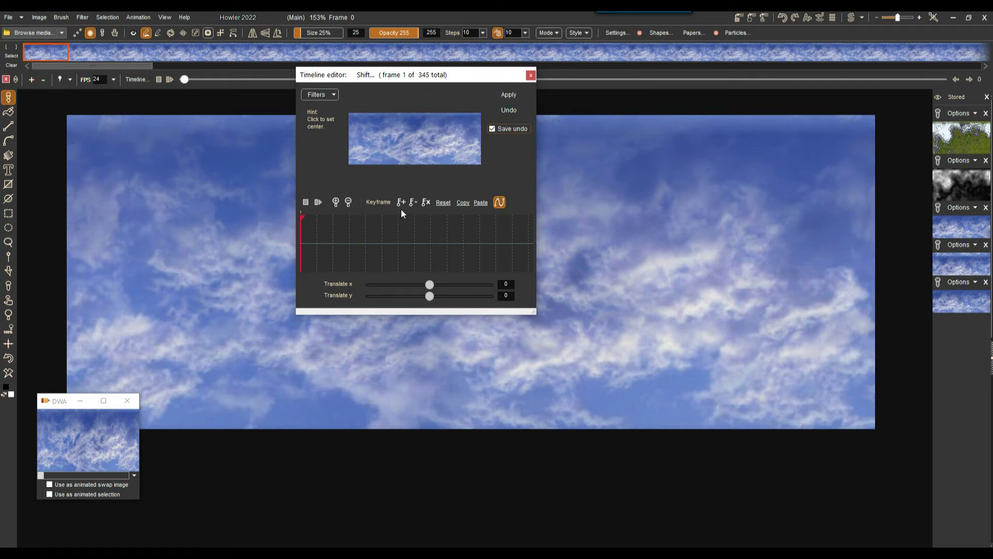
- Compare the first few frames of the animation and delete the very first frame
{"action": "left_click_drag", "start_coordinate": [304, 218], "coordinate": [291, 238]}
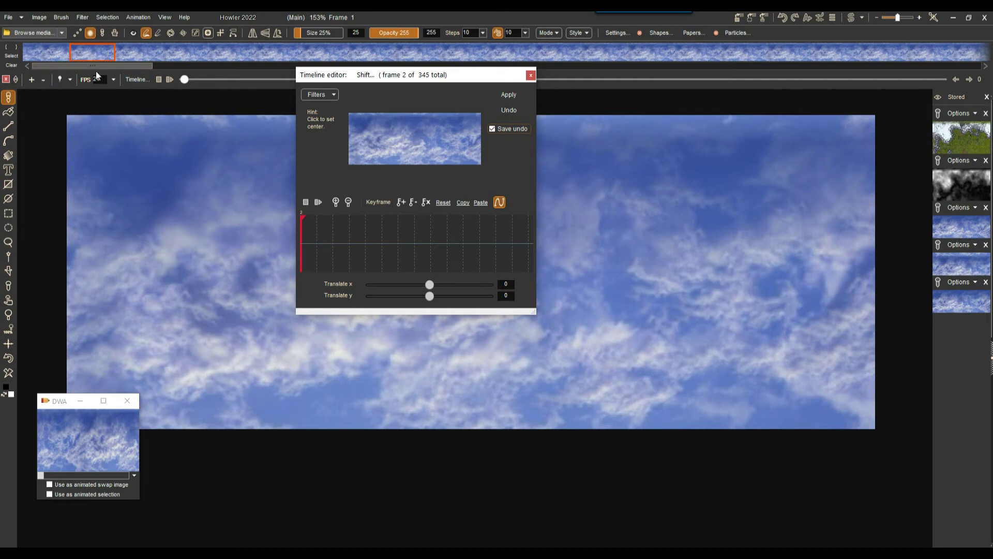
{"action": "left_click", "coordinate": [48, 53]}
{"action": "left_click", "coordinate": [89, 49]}
{"action": "left_click", "coordinate": [46, 51]}
{"action": "left_click", "coordinate": [245, 49]}
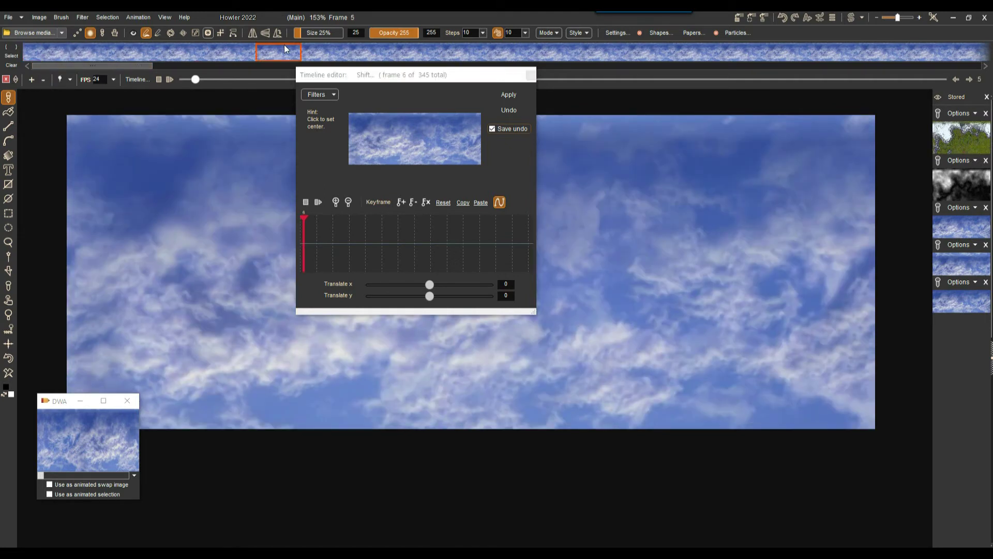
{"action": "left_click", "coordinate": [57, 56]}
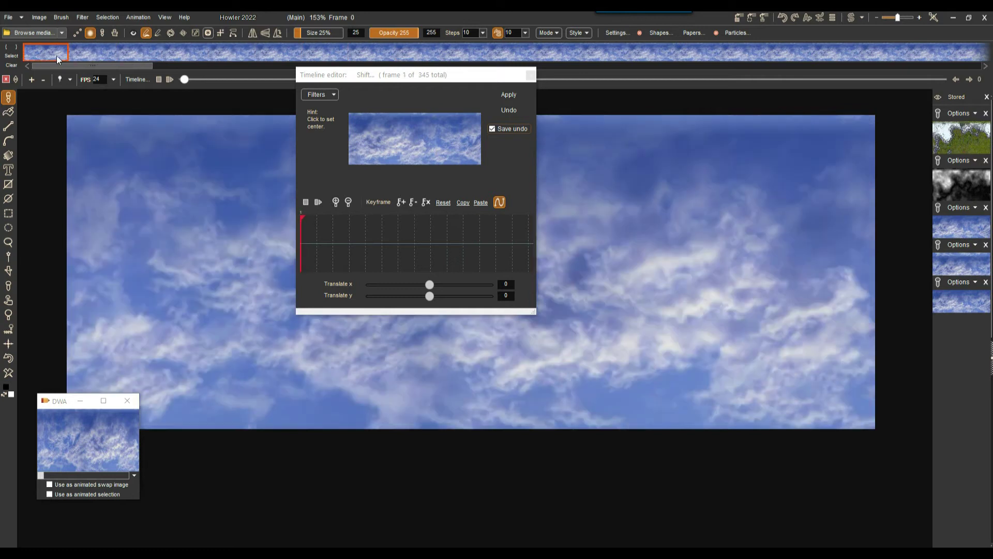
{"action": "left_click", "coordinate": [44, 80]}
- Keyframe the Shift filter with no offset on the first frame and a horizontally offset image on frame 343
{"action": "left_click_drag", "start_coordinate": [339, 244], "coordinate": [303, 233]}
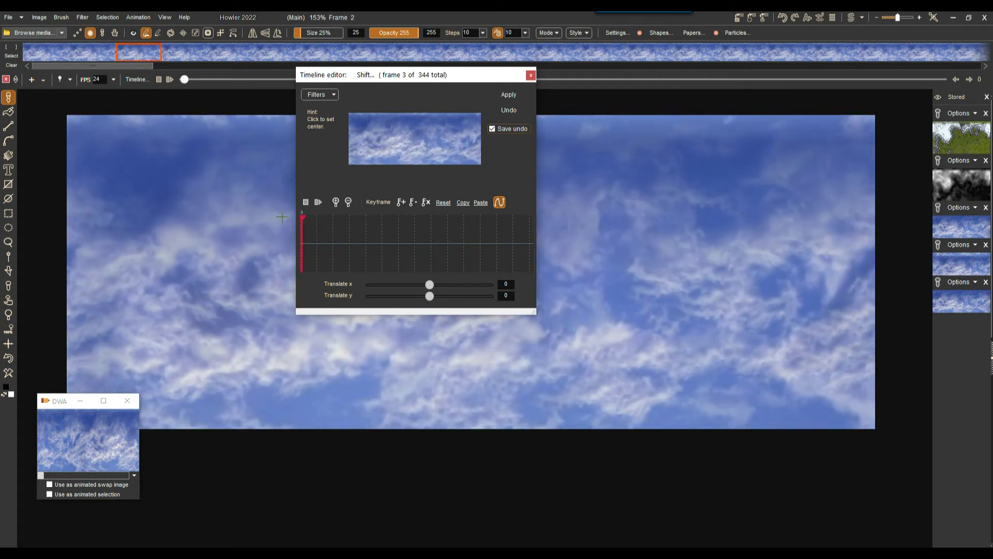
{"action": "left_click", "coordinate": [399, 200]}
{"action": "mouse_move", "coordinate": [446, 227]}
{"action": "left_mouse_down"}
{"action": "mouse_move", "coordinate": [481, 232]}
{"action": "mouse_move", "coordinate": [395, 233]}
{"action": "mouse_move", "coordinate": [534, 237]}
{"action": "left_mouse_up"}
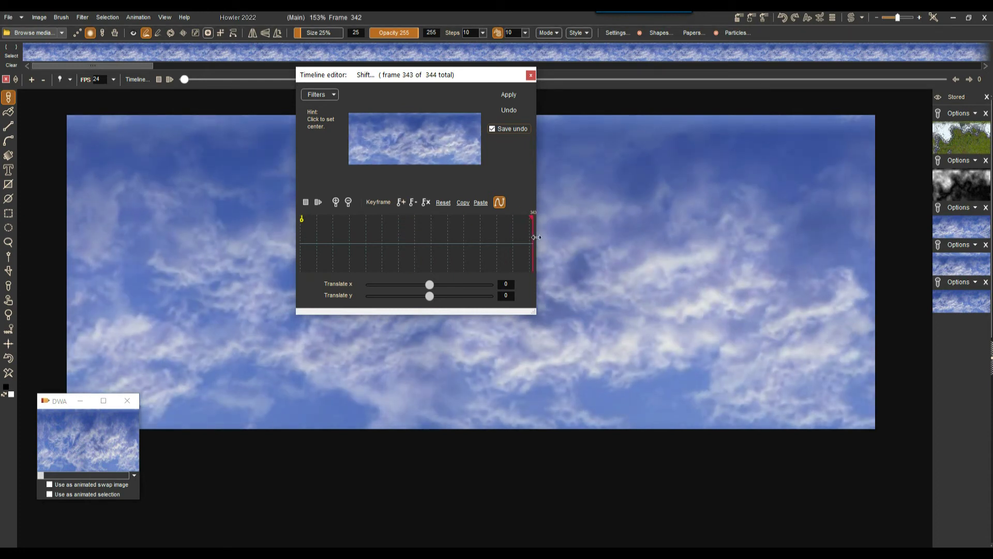
{"action": "left_click_drag", "start_coordinate": [392, 142], "coordinate": [448, 154]}
{"action": "left_click", "coordinate": [404, 201]}
- Apply the keyframed shift to the animation and play the result back, returning to the first frame
{"action": "left_click_drag", "start_coordinate": [335, 246], "coordinate": [354, 231]}
{"action": "left_click", "coordinate": [502, 94]}
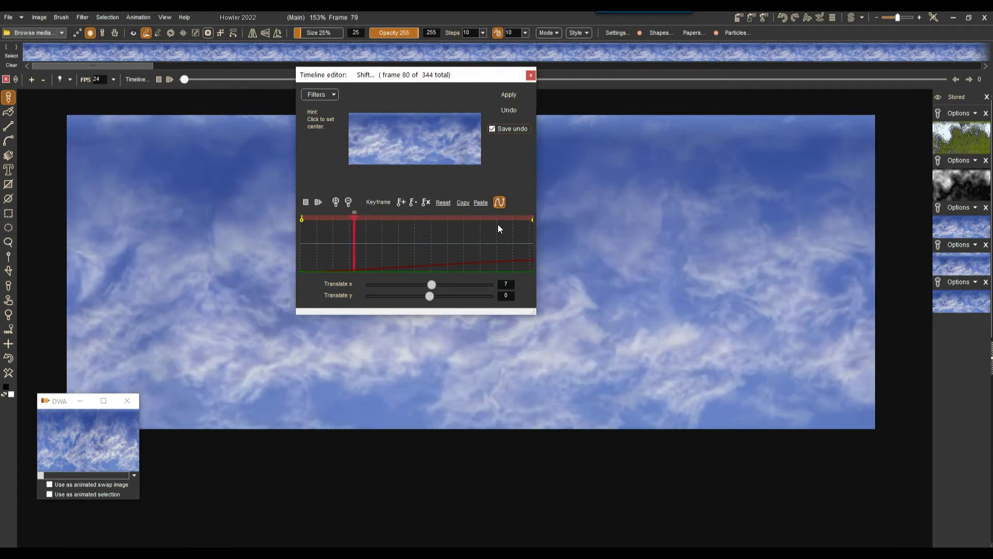
{"action": "left_click", "coordinate": [530, 75]}
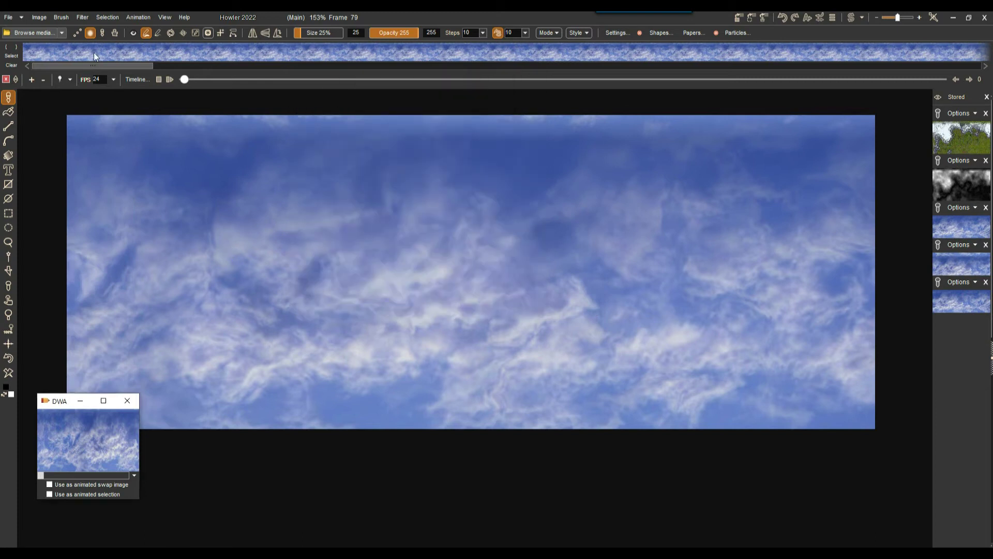
{"action": "left_click", "coordinate": [171, 79]}
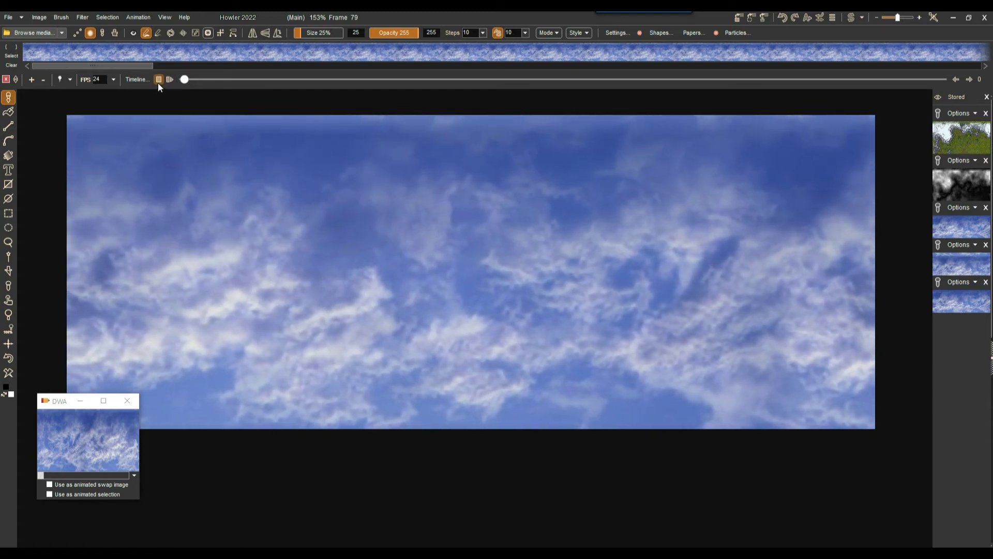
{"action": "left_click_drag", "start_coordinate": [183, 79], "coordinate": [166, 64]}
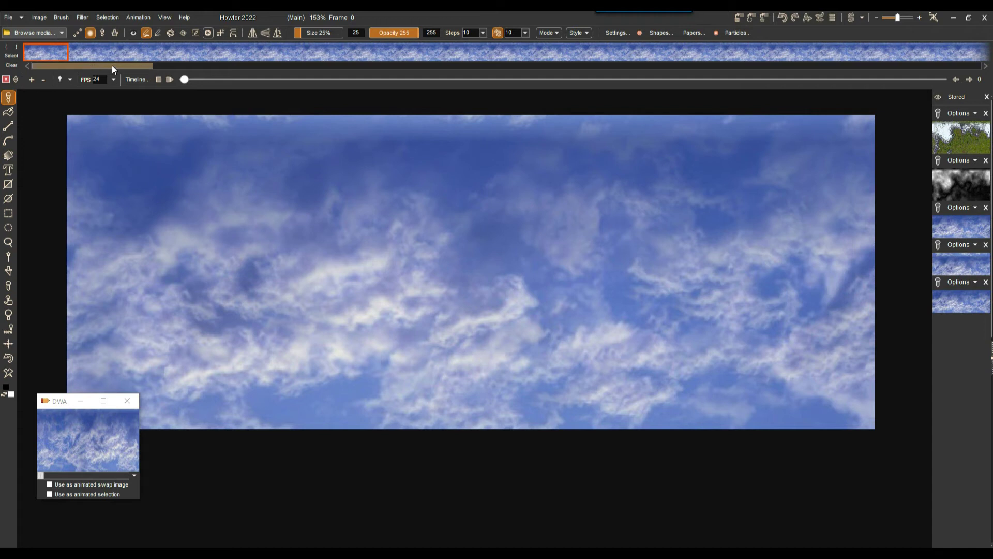
- Store the shifted animation to disc and place its preview window beside the existing stored animation
{"action": "left_click", "coordinate": [137, 18]}
{"action": "mouse_move", "coordinate": [184, 65]}
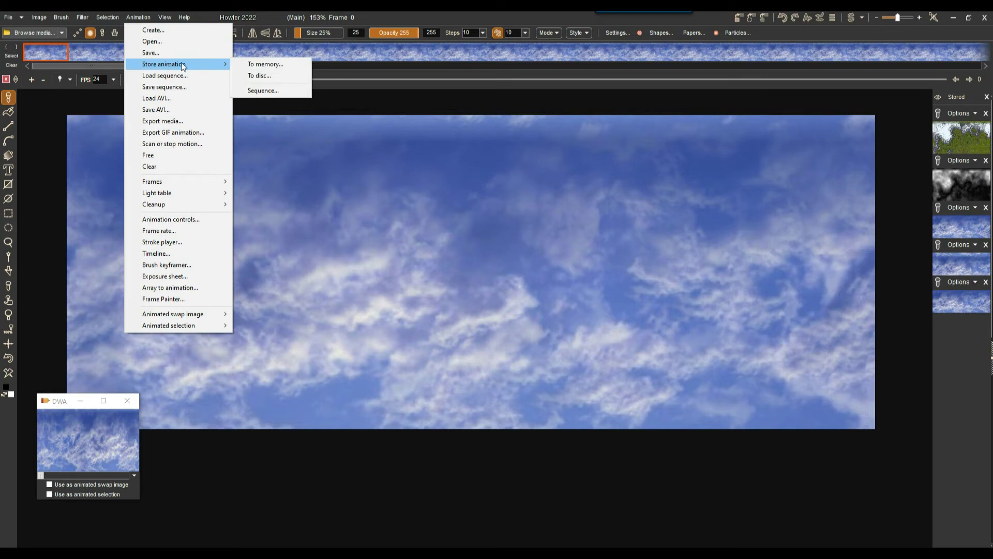
{"action": "left_click", "coordinate": [256, 76]}
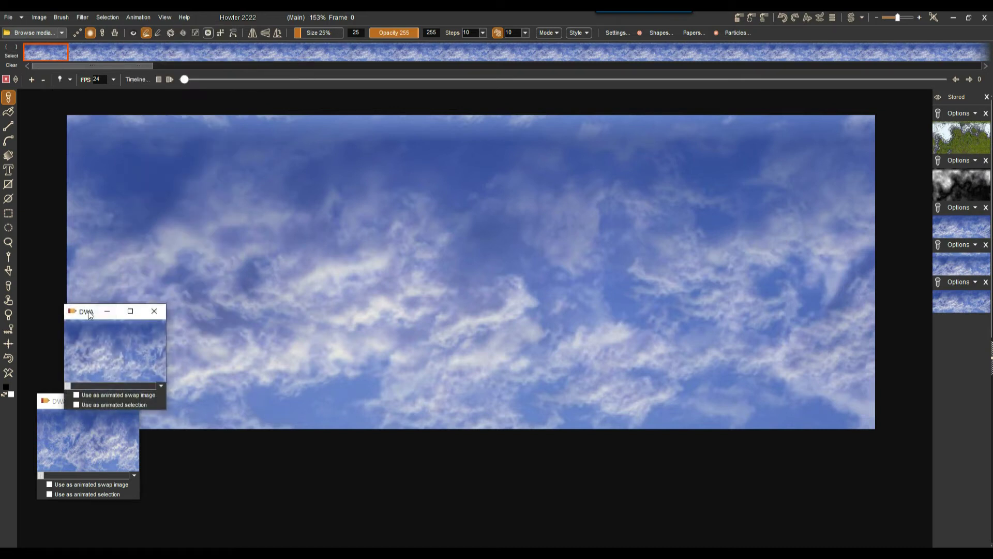
{"action": "left_click_drag", "start_coordinate": [90, 313], "coordinate": [213, 414]}
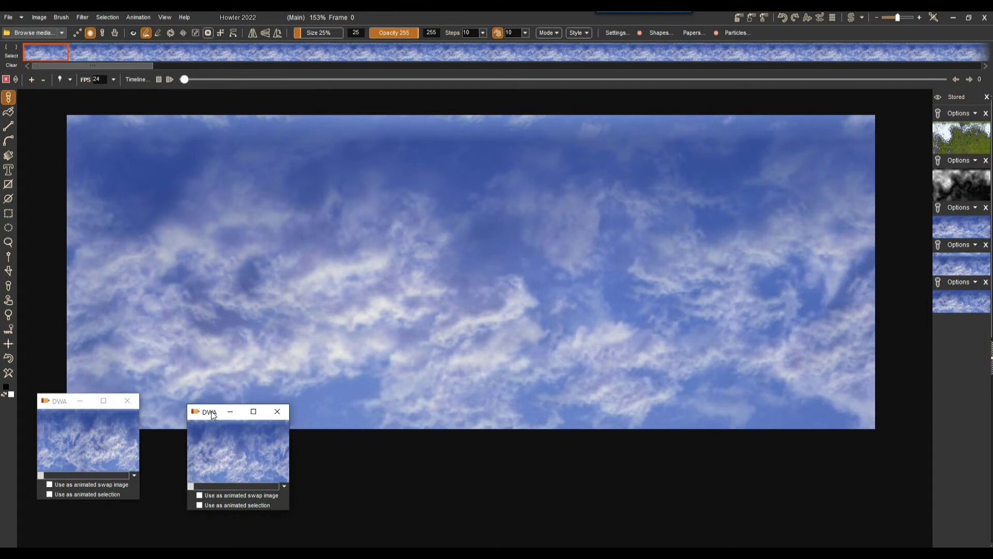
- Use the earlier, unshifted stored animation as the animated swap image
{"action": "left_click", "coordinate": [134, 475]}
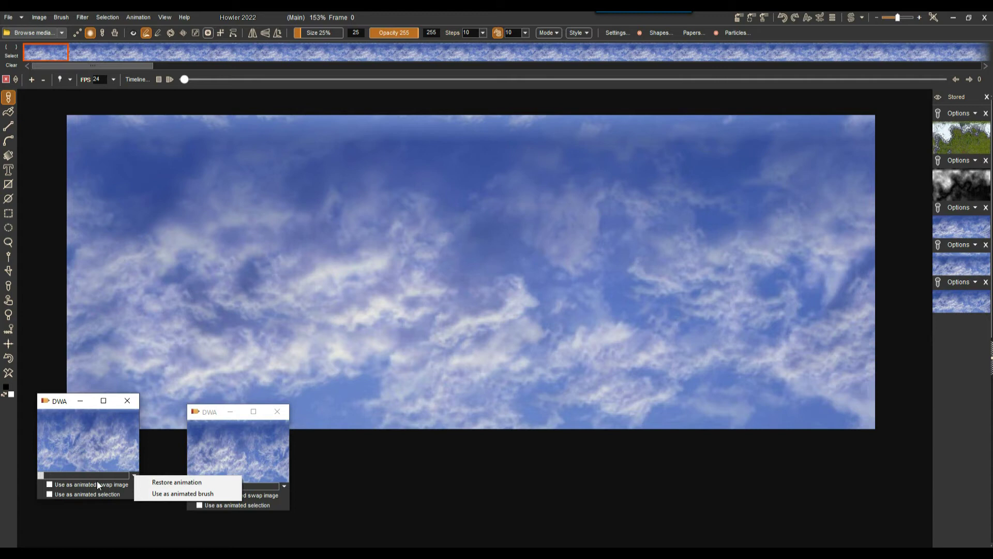
{"action": "left_click", "coordinate": [50, 484]}
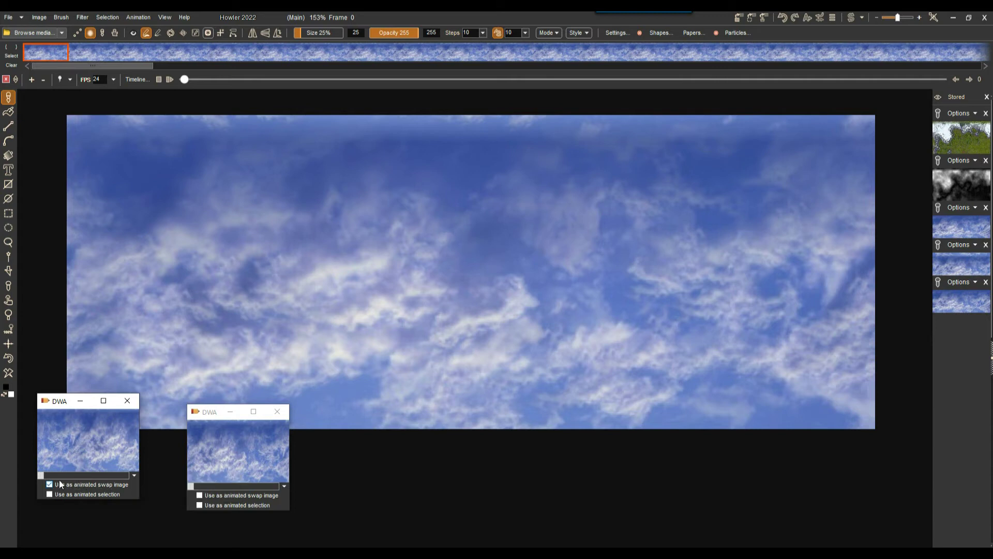
- Restore the unshifted stored animation as the current animation and close its preview window
{"action": "mouse_move", "coordinate": [43, 473]}
{"action": "left_mouse_down"}
{"action": "mouse_move", "coordinate": [117, 473]}
{"action": "mouse_move", "coordinate": [36, 476]}
{"action": "left_mouse_up"}
{"action": "double_click", "coordinate": [81, 444]}
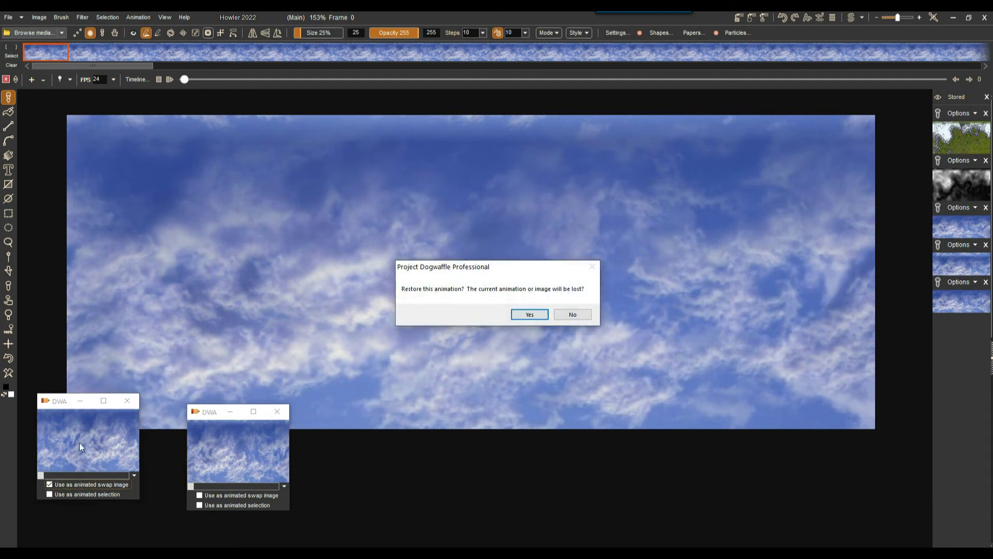
{"action": "left_click", "coordinate": [534, 316]}
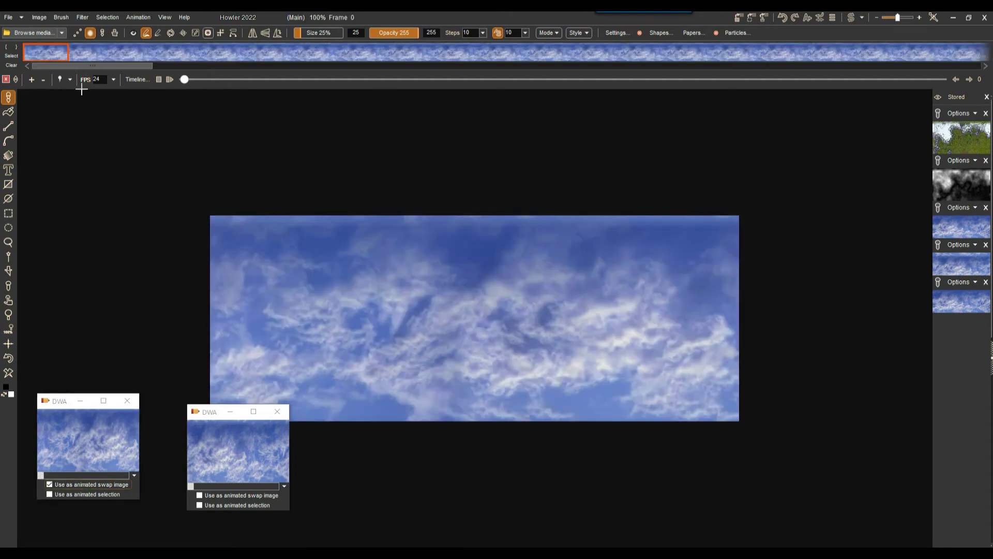
{"action": "left_click", "coordinate": [44, 80]}
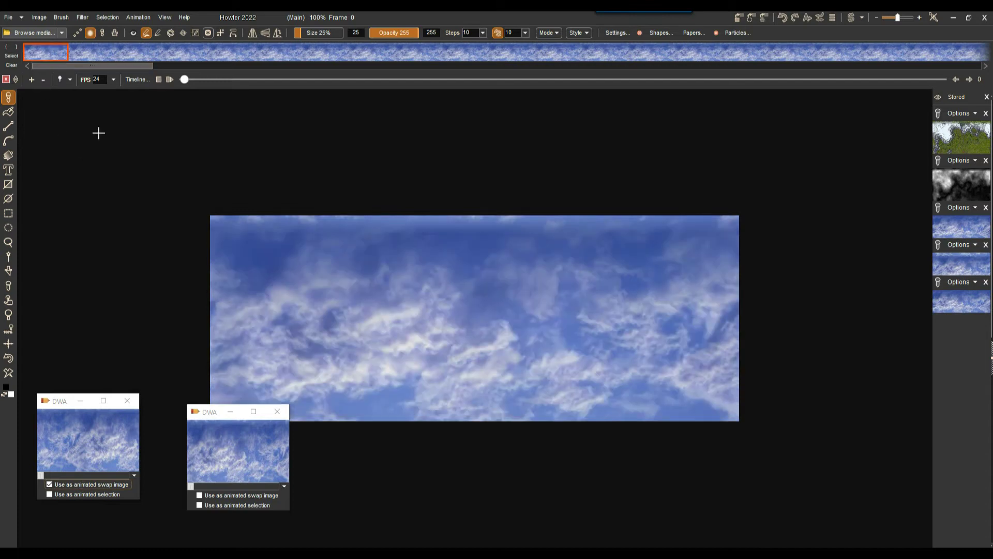
{"action": "left_click", "coordinate": [134, 401]}
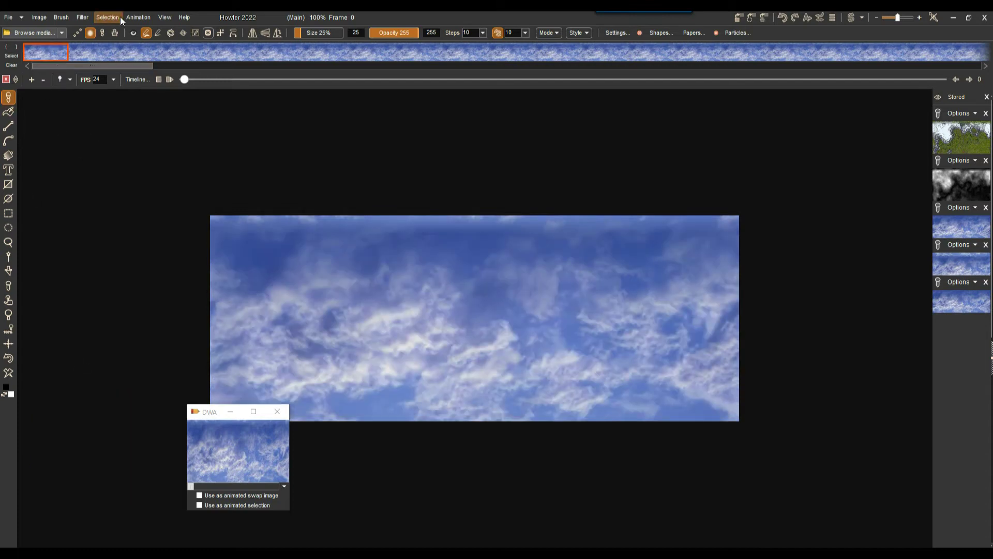
- Store the restored animation to memory and place its preview window beside the remaining stored one
{"action": "left_click", "coordinate": [136, 17]}
{"action": "mouse_move", "coordinate": [167, 64]}
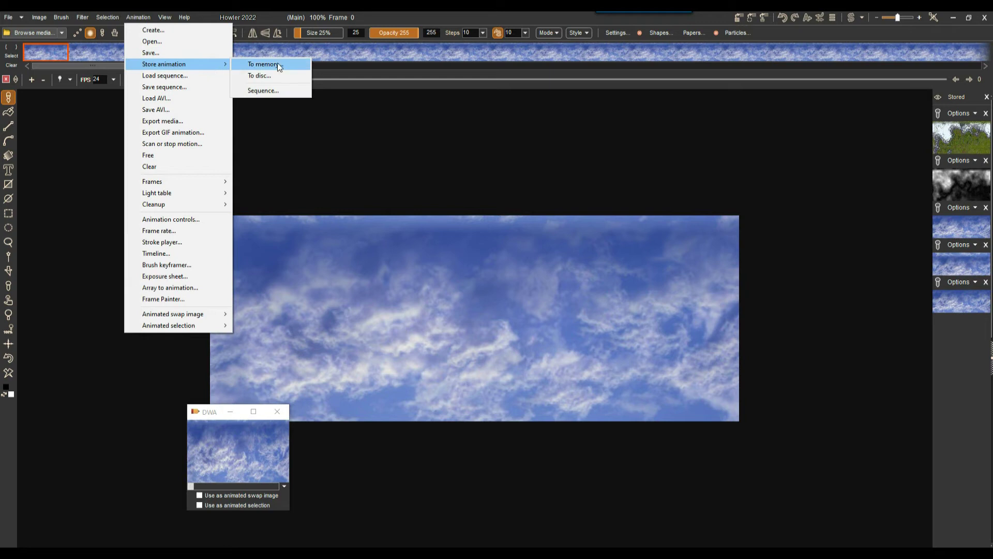
{"action": "left_click", "coordinate": [290, 64]}
{"action": "left_click_drag", "start_coordinate": [86, 311], "coordinate": [67, 398]}
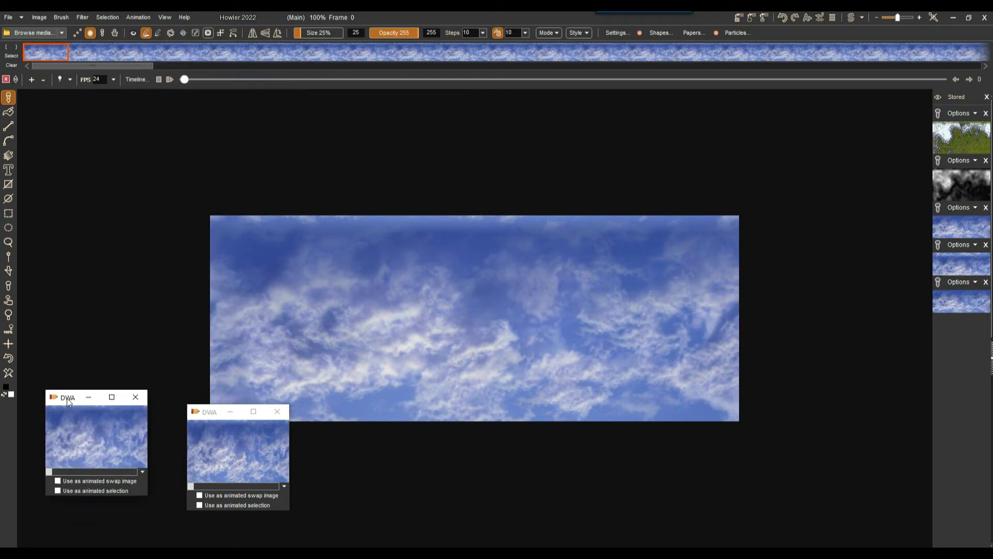
- Preview the shifted stored animation and restore it as the current animation
{"action": "mouse_move", "coordinate": [56, 482]}
{"action": "left_mouse_down"}
{"action": "mouse_move", "coordinate": [122, 477]}
{"action": "mouse_move", "coordinate": [53, 478]}
{"action": "left_mouse_up"}
{"action": "left_click_drag", "start_coordinate": [190, 486], "coordinate": [247, 482]}
{"action": "double_click", "coordinate": [235, 442]}
{"action": "left_click", "coordinate": [528, 313]}
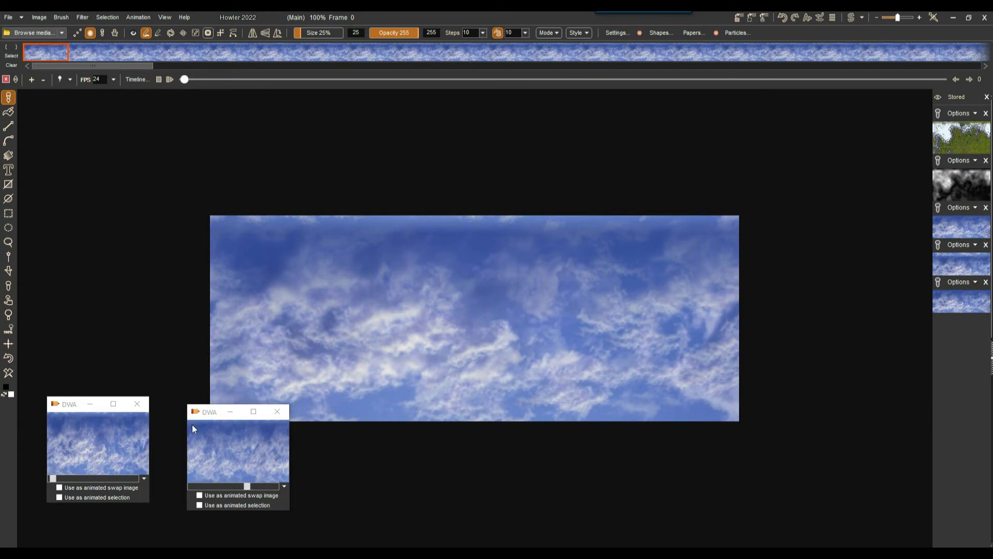
- Use the memory-stored, unshifted animation as the animated swap image and check frames on the swap side
{"action": "left_click_drag", "start_coordinate": [54, 479], "coordinate": [133, 478]}
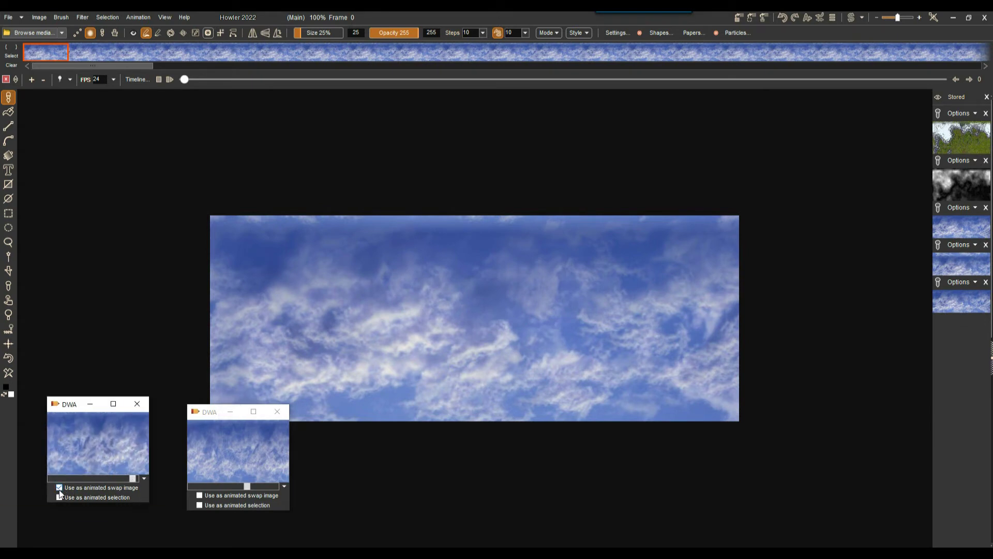
{"action": "left_click_drag", "start_coordinate": [121, 480], "coordinate": [89, 478]}
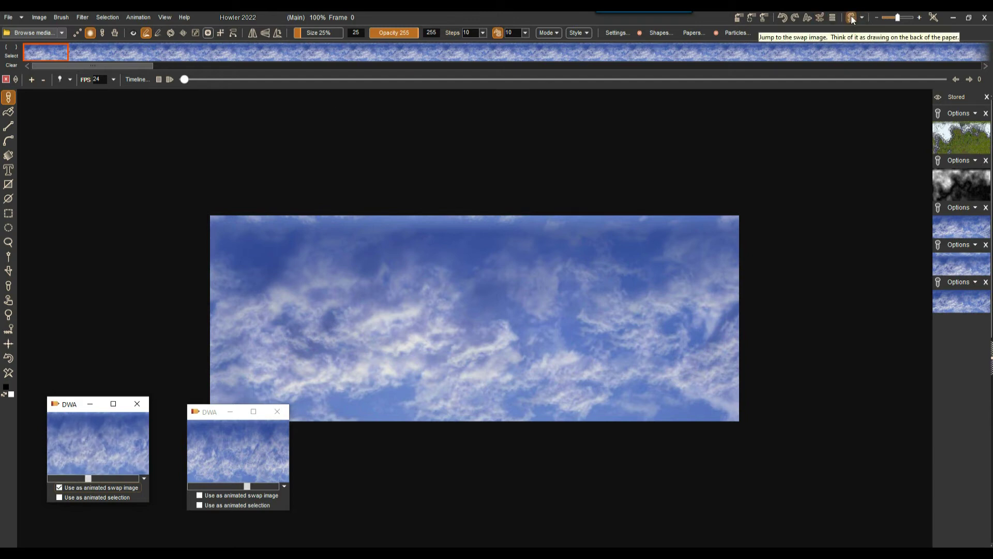
{"action": "left_click", "coordinate": [613, 51]}
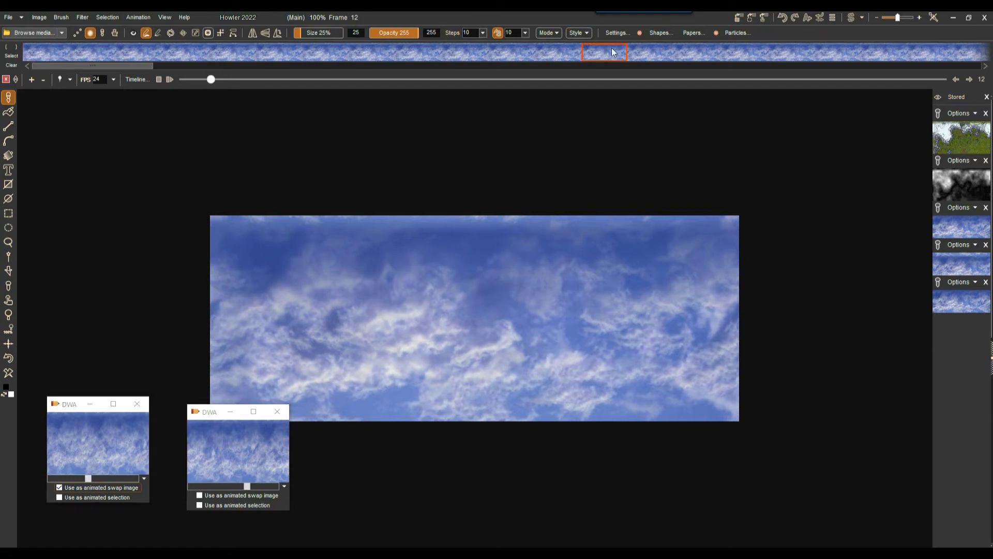
{"action": "left_click", "coordinate": [851, 17]}
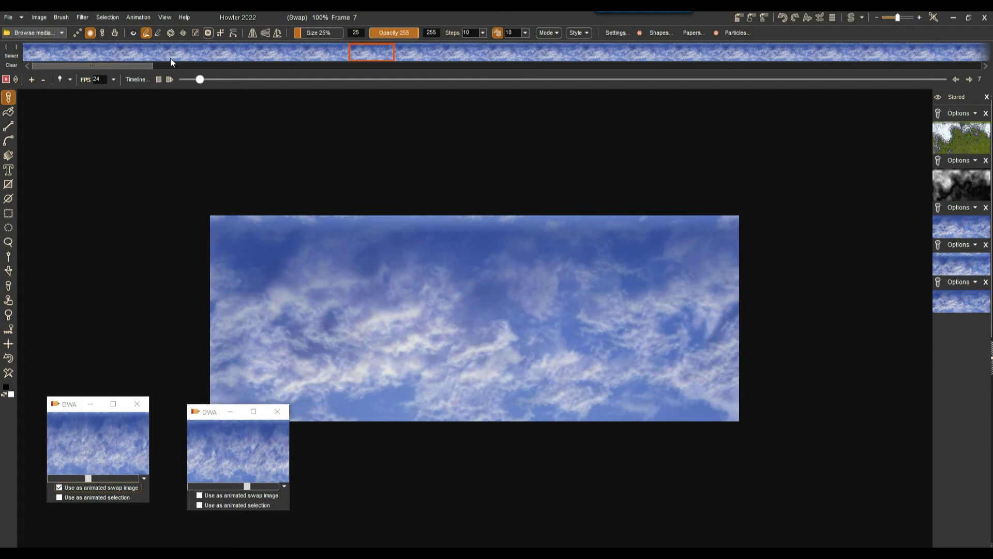
{"action": "left_click", "coordinate": [268, 51]}
{"action": "left_click", "coordinate": [354, 52]}
- Restore the shifted stored animation again and move the other preview window farther away from it
{"action": "double_click", "coordinate": [251, 451]}
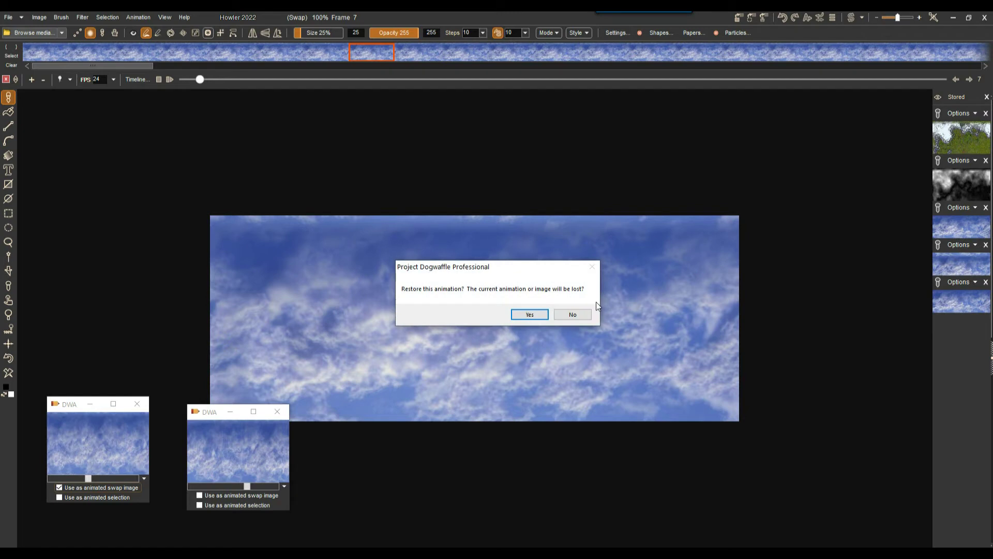
{"action": "left_click", "coordinate": [530, 314]}
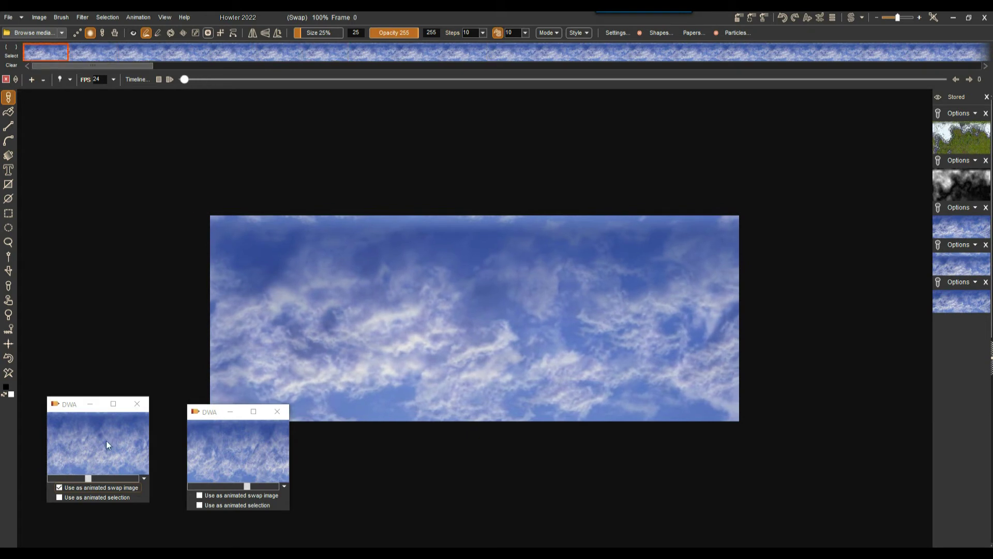
{"action": "left_click_drag", "start_coordinate": [70, 403], "coordinate": [83, 337]}
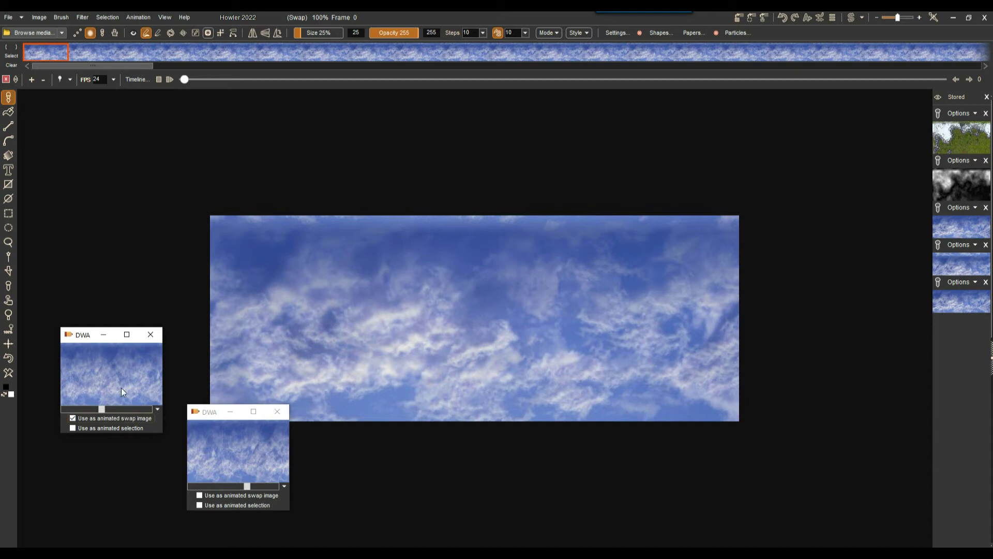
- Apply Pool displace by swap to all frames with max displace 5, swirl value 11 and mirror border handling
{"action": "left_click", "coordinate": [83, 17]}
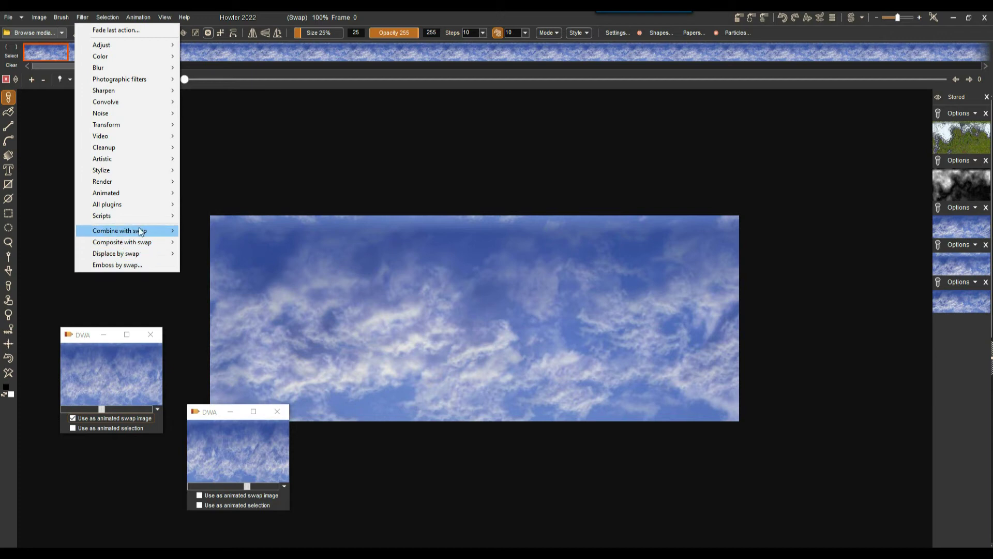
{"action": "mouse_move", "coordinate": [120, 235]}
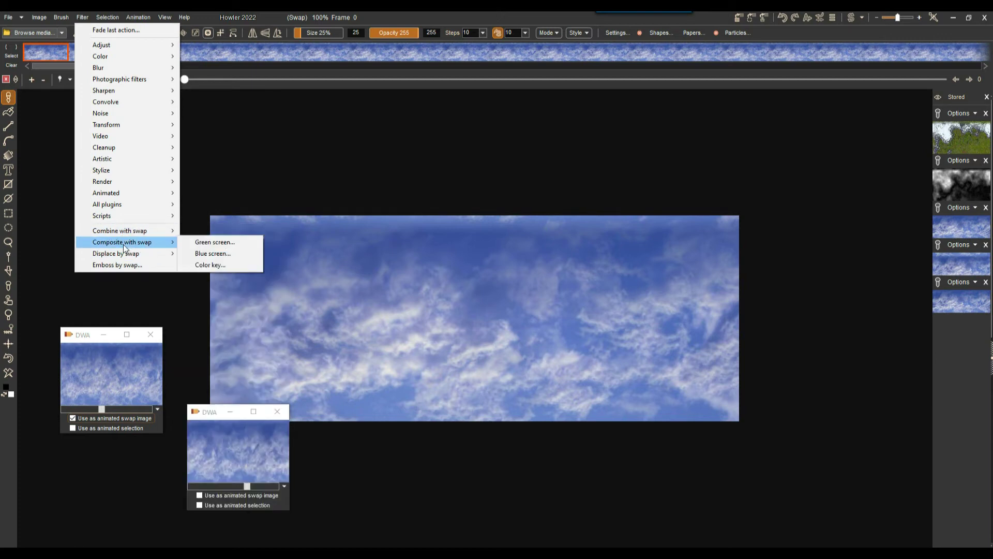
{"action": "mouse_move", "coordinate": [126, 258]}
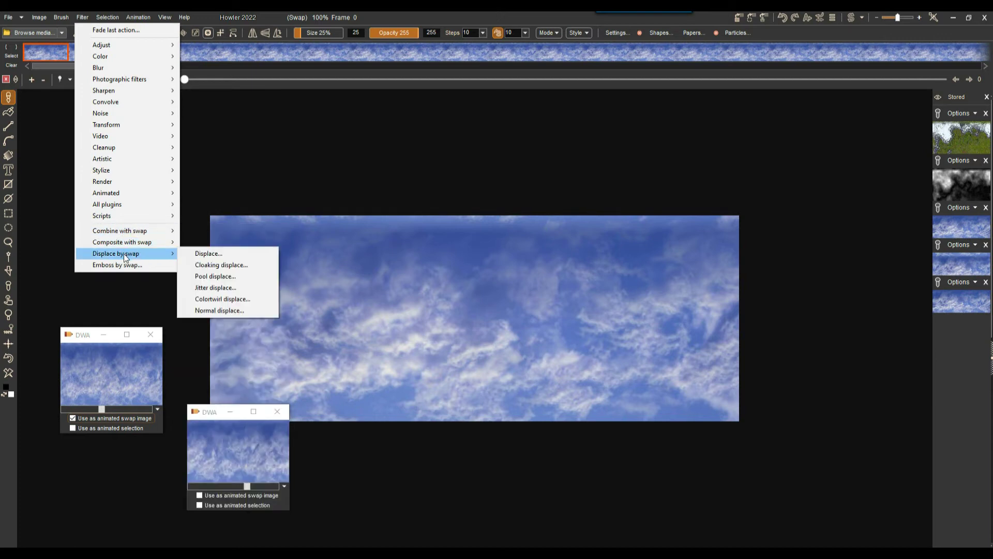
{"action": "left_click", "coordinate": [228, 278]}
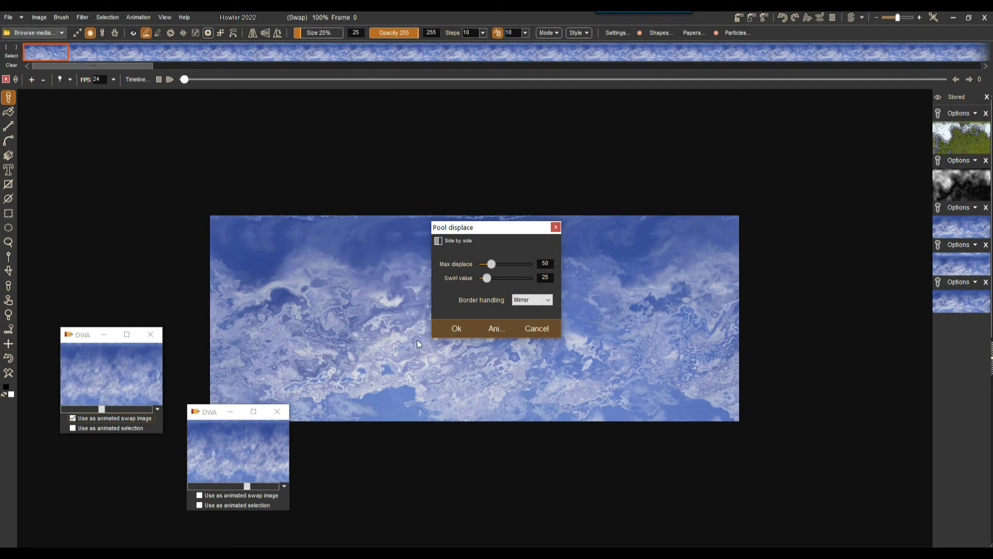
{"action": "left_click_drag", "start_coordinate": [506, 232], "coordinate": [585, 160]}
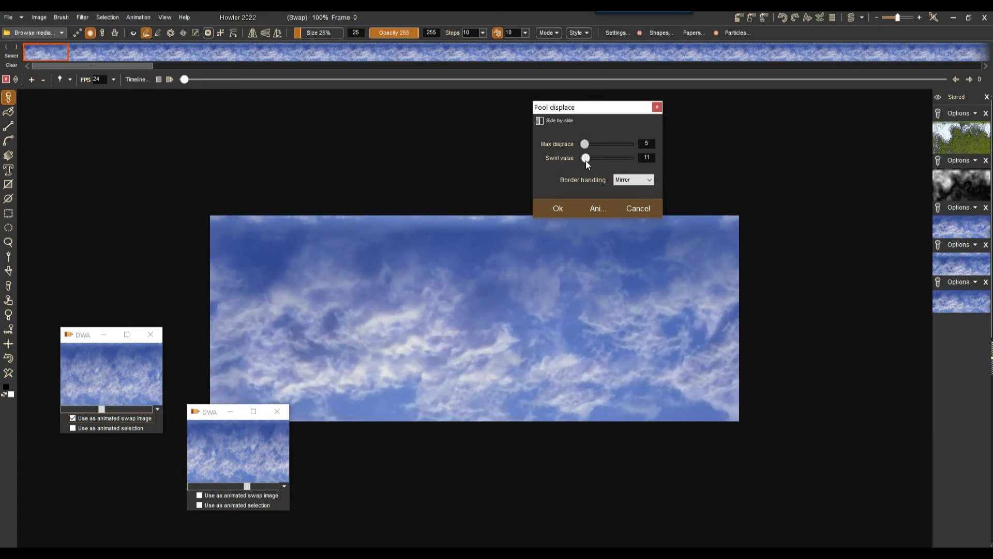
{"action": "left_click", "coordinate": [597, 207]}
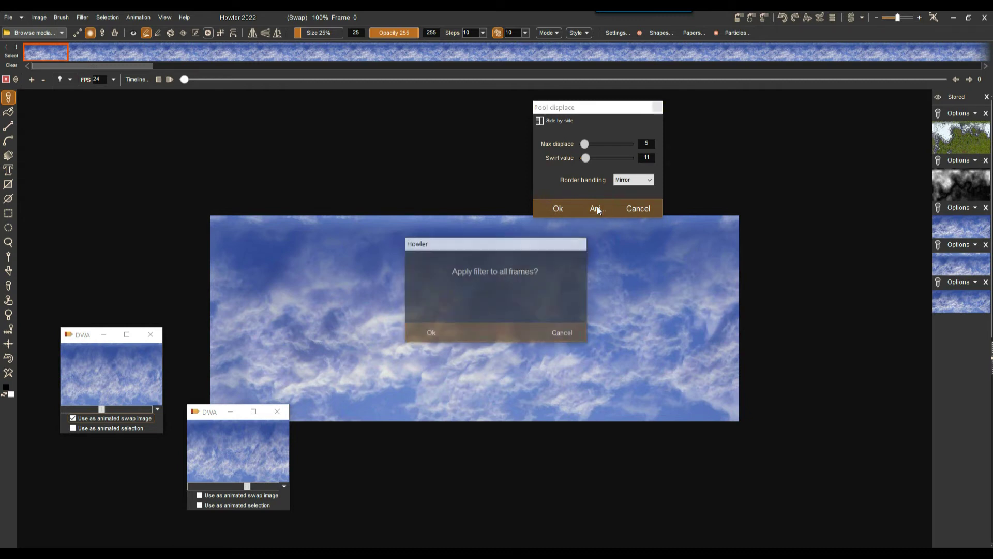
{"action": "left_click", "coordinate": [436, 337]}
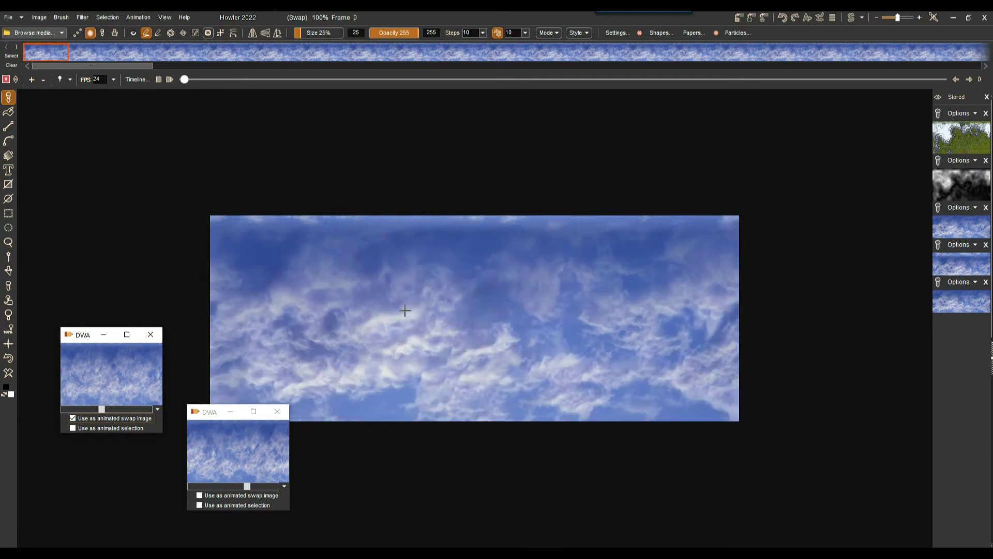
- Play back the displaced cloud animation to inspect the cloud motion
{"action": "scroll", "coordinate": [405, 311], "scroll_direction": "up", "scroll_amount": 3}
{"action": "left_click", "coordinate": [168, 79]}
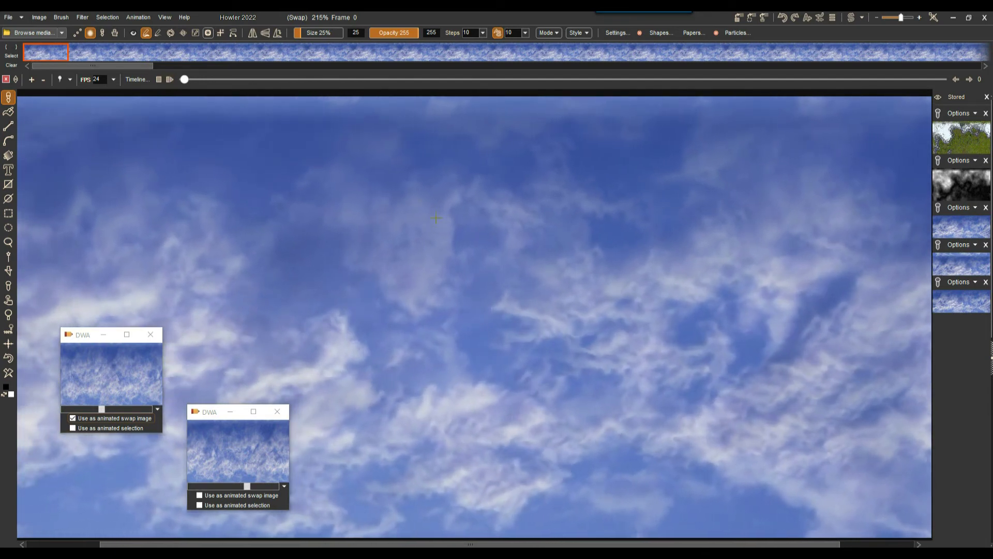
{"action": "scroll", "coordinate": [344, 187], "scroll_direction": "down", "scroll_amount": 2}
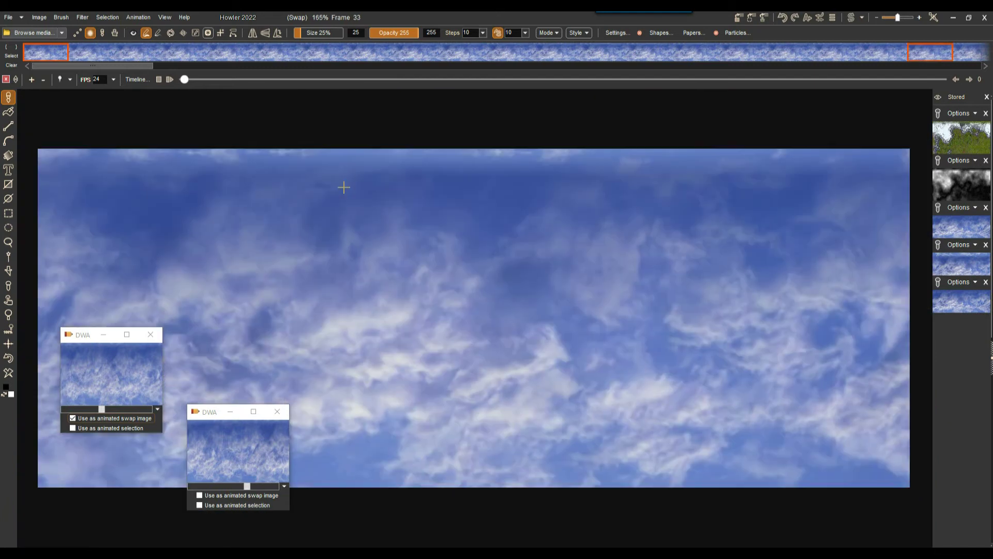
{"action": "scroll", "coordinate": [344, 187], "scroll_direction": "down", "scroll_amount": 2}
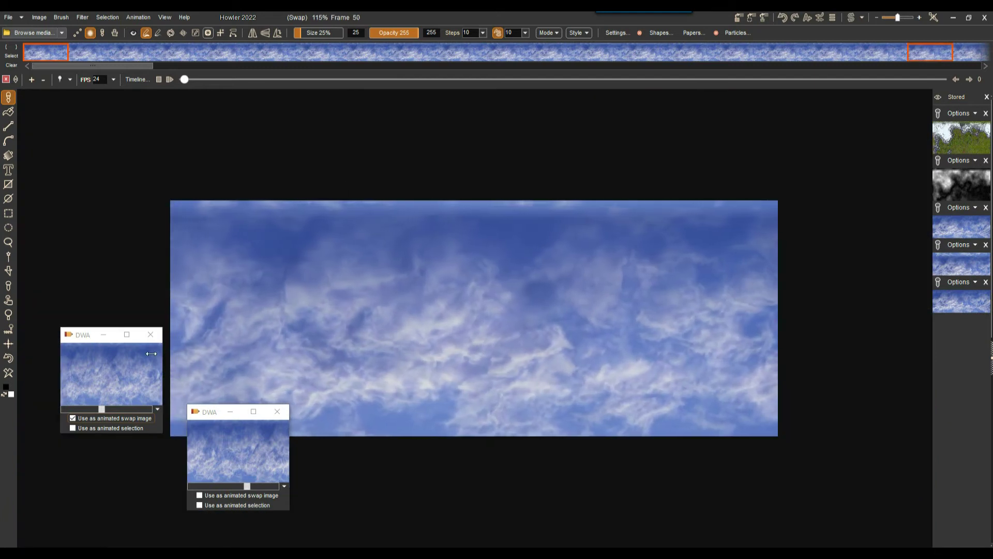
- Minimise both stored-animation preview windows and return to the first frame
{"action": "left_click", "coordinate": [103, 335]}
{"action": "left_click", "coordinate": [231, 412]}
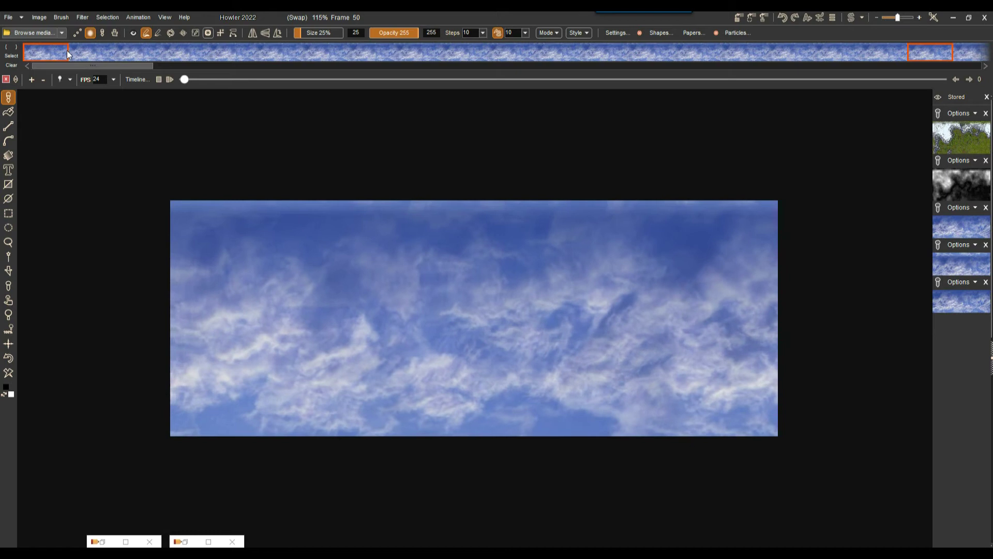
{"action": "mouse_move", "coordinate": [185, 79]}
{"action": "left_mouse_down"}
{"action": "mouse_move", "coordinate": [223, 77]}
{"action": "mouse_move", "coordinate": [179, 76]}
{"action": "left_mouse_up"}
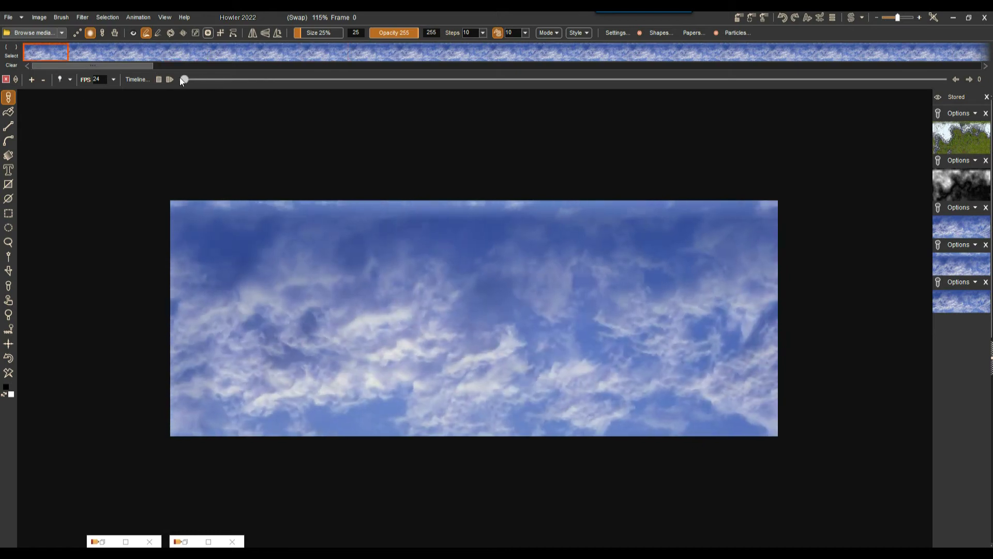
- Make the whole animation seamless with 8% trim in x and y, keeping the original size
{"action": "left_click", "coordinate": [41, 16]}
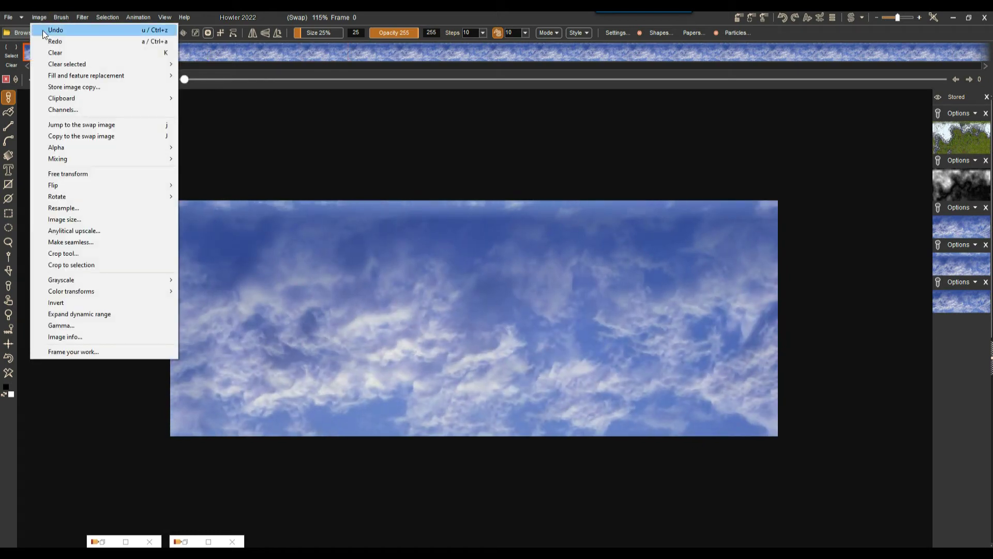
{"action": "left_click", "coordinate": [77, 242]}
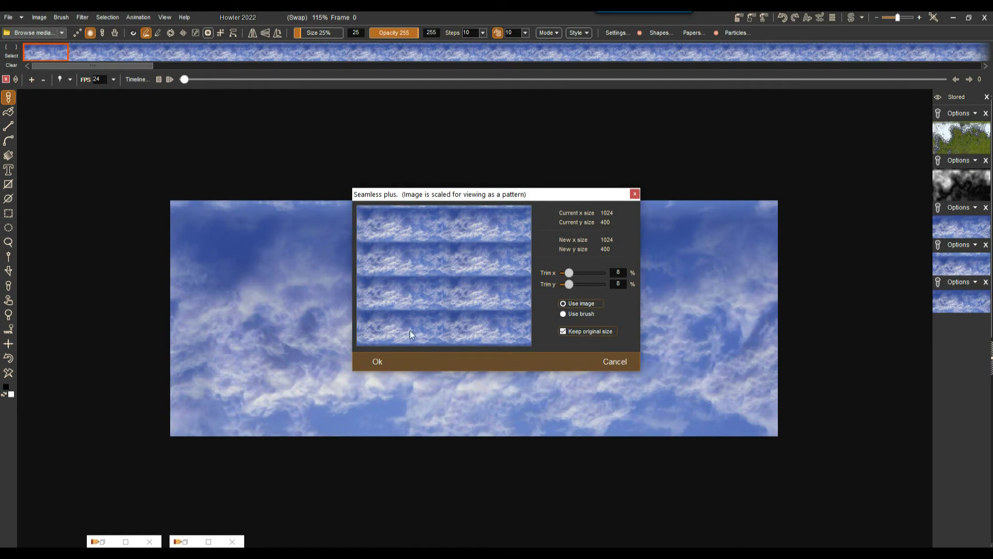
{"action": "left_click", "coordinate": [380, 361]}
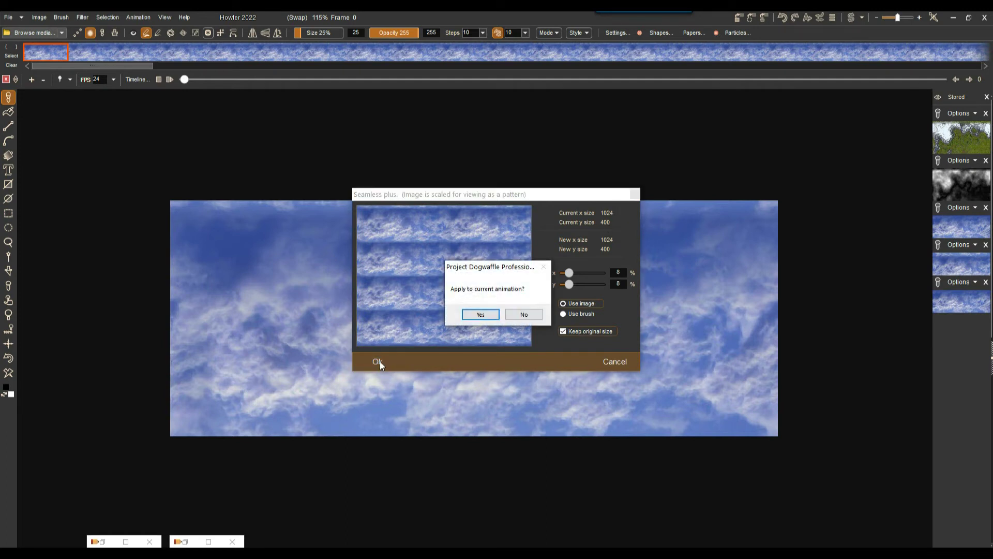
{"action": "left_click", "coordinate": [476, 313]}
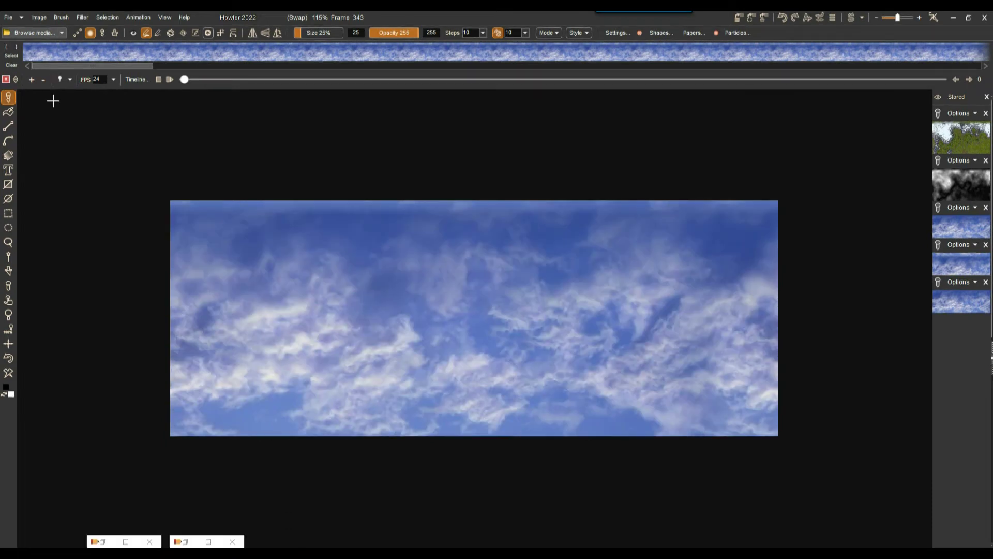
- Resample the animation to 768 pixels wide with locked proportions and Bi-cubic+ scaling, and go to frame 38
{"action": "left_click", "coordinate": [40, 18]}
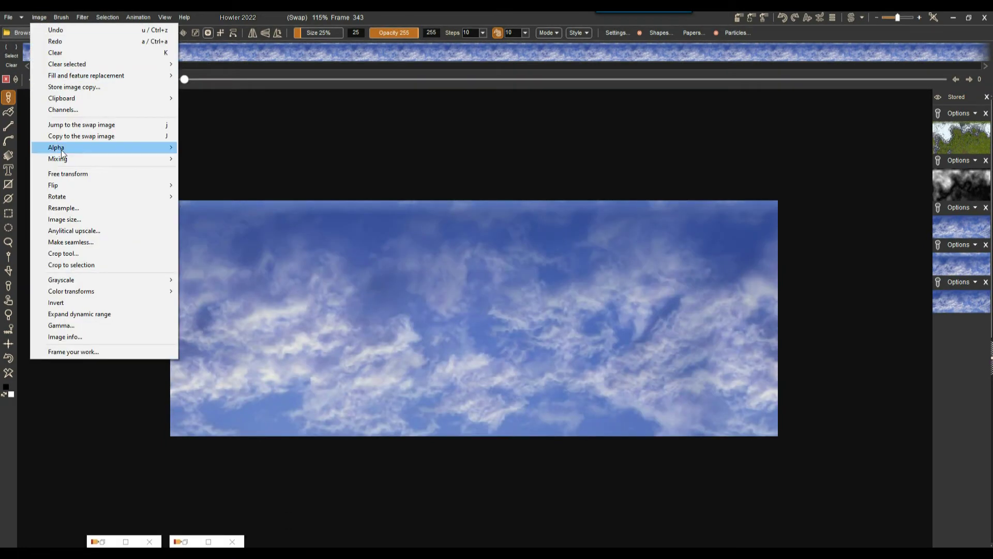
{"action": "left_click", "coordinate": [75, 208]}
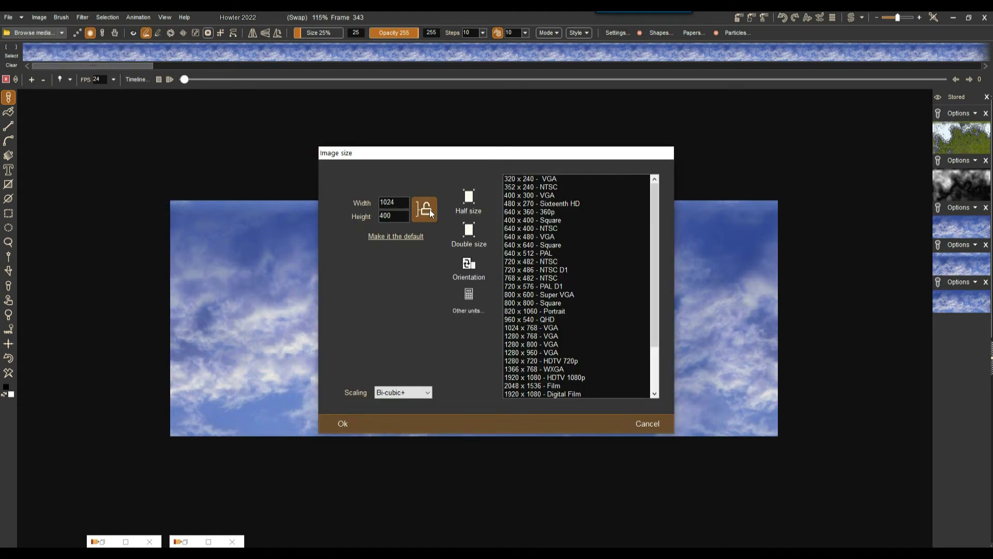
{"action": "left_click", "coordinate": [430, 213]}
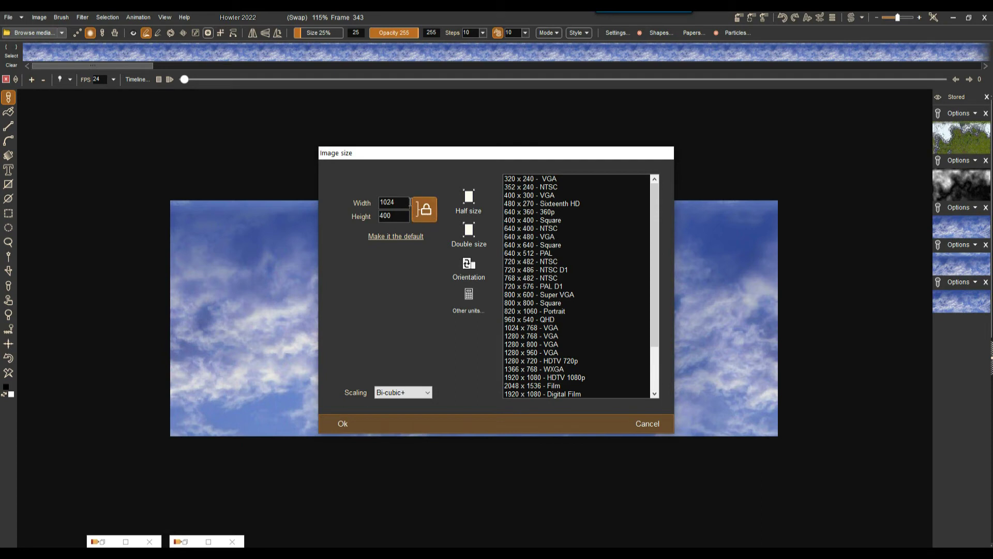
{"action": "left_click", "coordinate": [364, 201]}
{"action": "type", "text": "800"}
{"action": "double_click", "coordinate": [398, 215]}
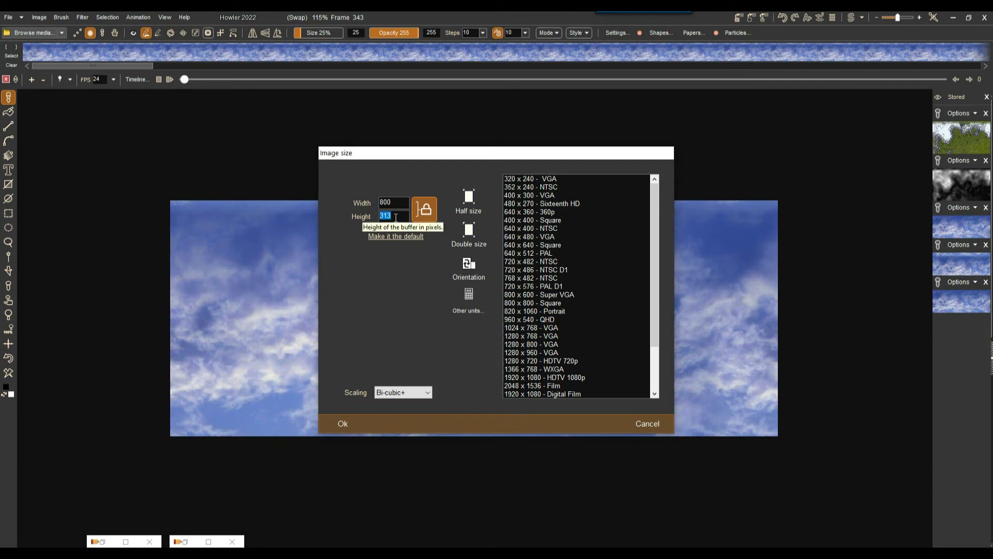
{"action": "type", "text": "320"}
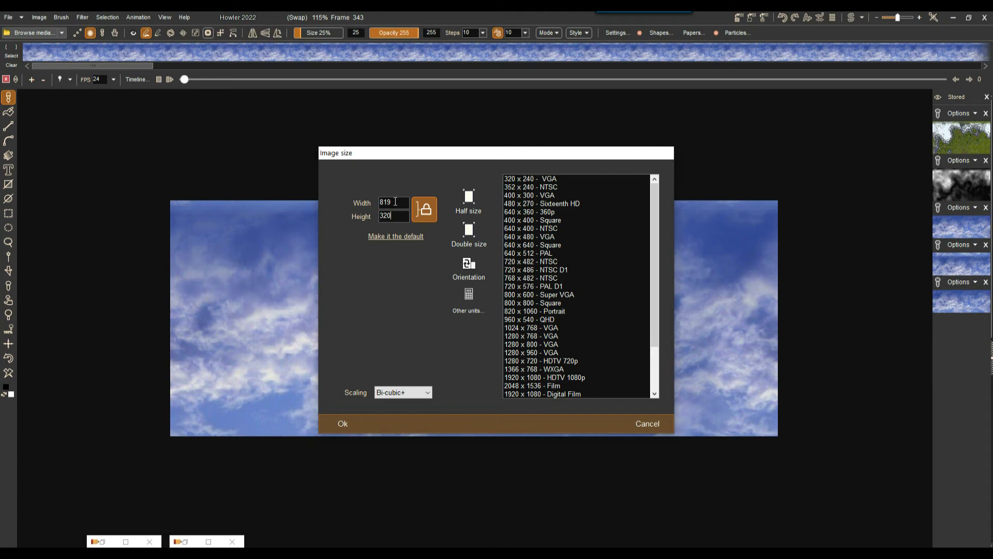
{"action": "left_click_drag", "start_coordinate": [387, 201], "coordinate": [365, 200]}
{"action": "type", "text": "768"}
{"action": "left_click", "coordinate": [340, 421]}
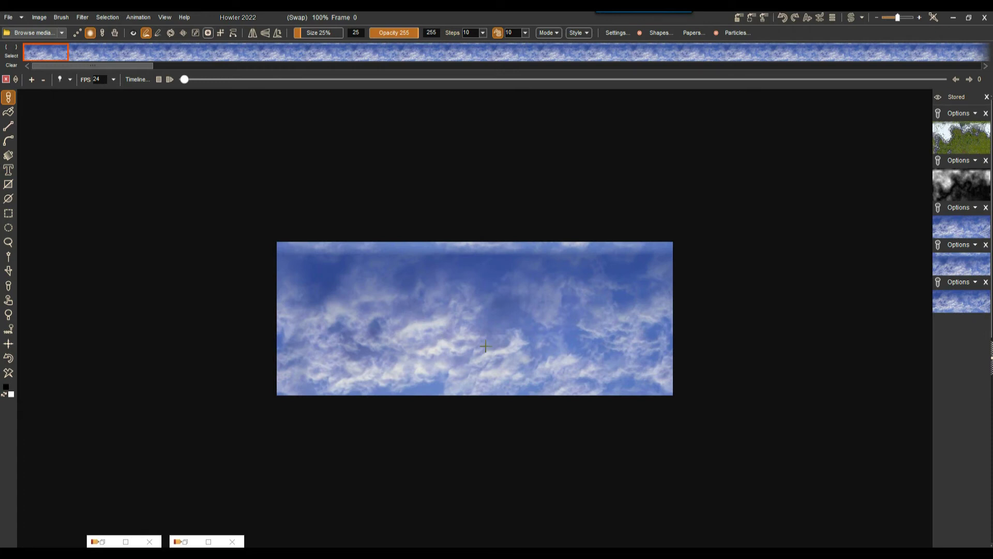
{"action": "left_click_drag", "start_coordinate": [189, 80], "coordinate": [269, 79]}
{"action": "scroll", "coordinate": [438, 341], "scroll_direction": "up", "scroll_amount": 3}
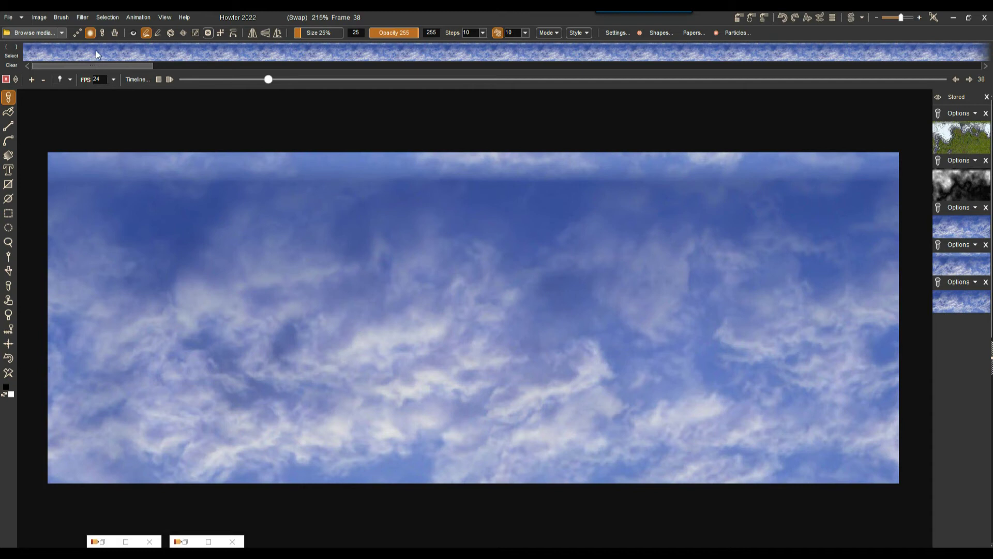
{"action": "left_click", "coordinate": [83, 16]}
{"action": "mouse_move", "coordinate": [120, 125]}
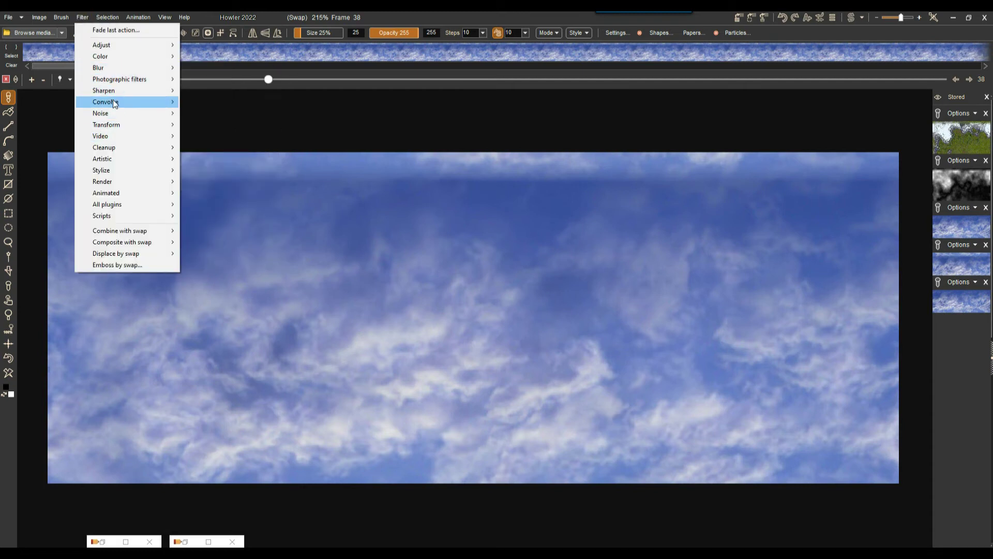
{"action": "mouse_move", "coordinate": [115, 103]}
{"action": "left_click", "coordinate": [220, 113]}
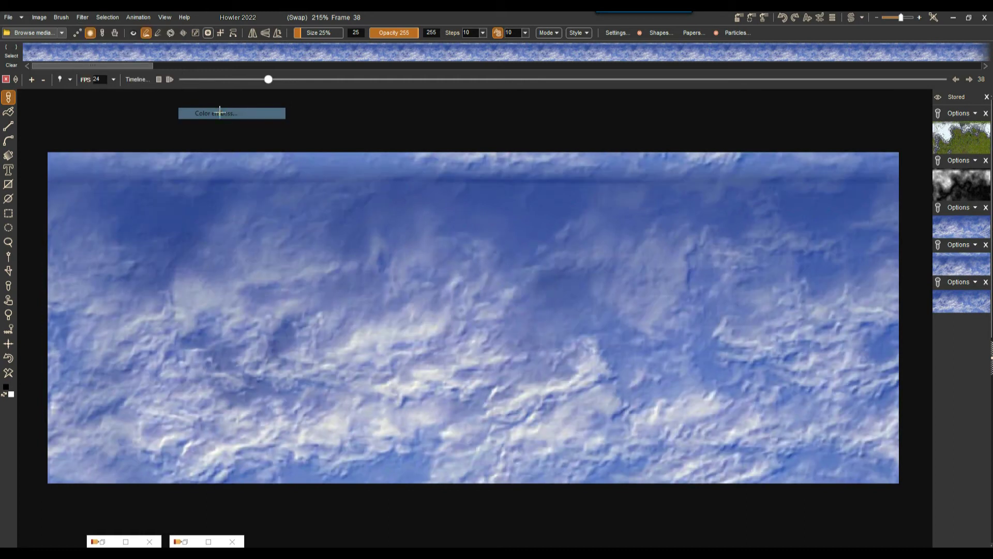
{"action": "left_click_drag", "start_coordinate": [516, 291], "coordinate": [475, 288]}
{"action": "left_click", "coordinate": [528, 316]}
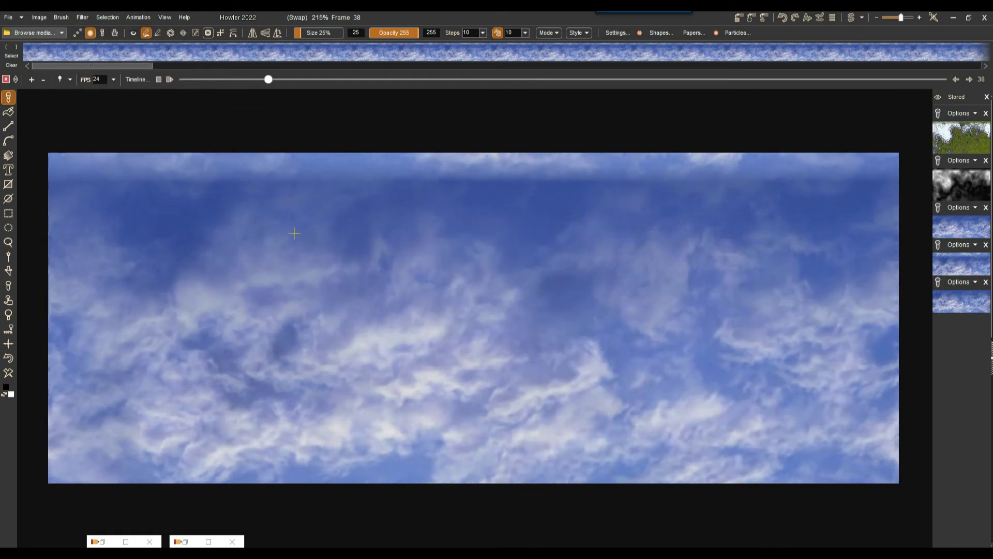
- Darken all frames of the cloud animation with an RGB curve through points 83/47 and 161/135
{"action": "left_click", "coordinate": [82, 17]}
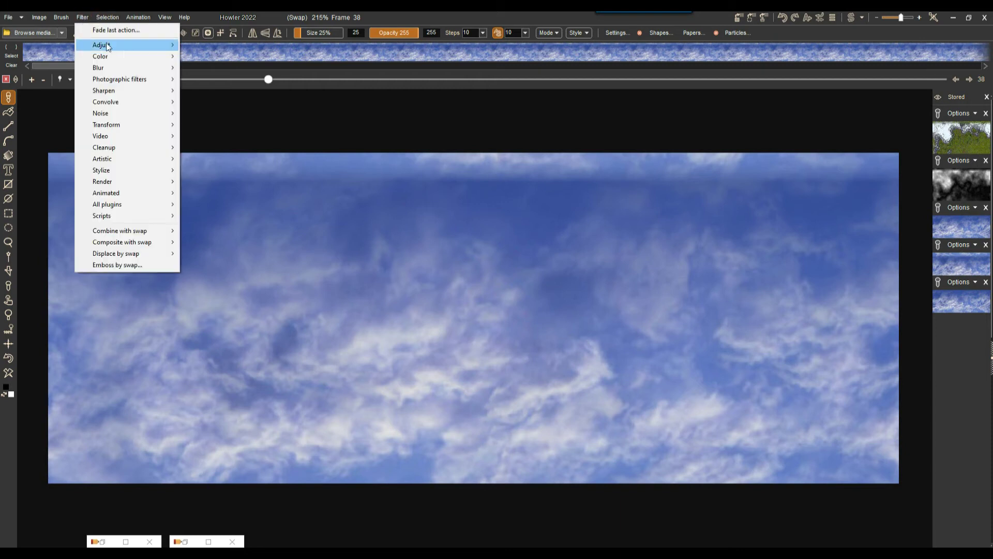
{"action": "mouse_move", "coordinate": [122, 47]}
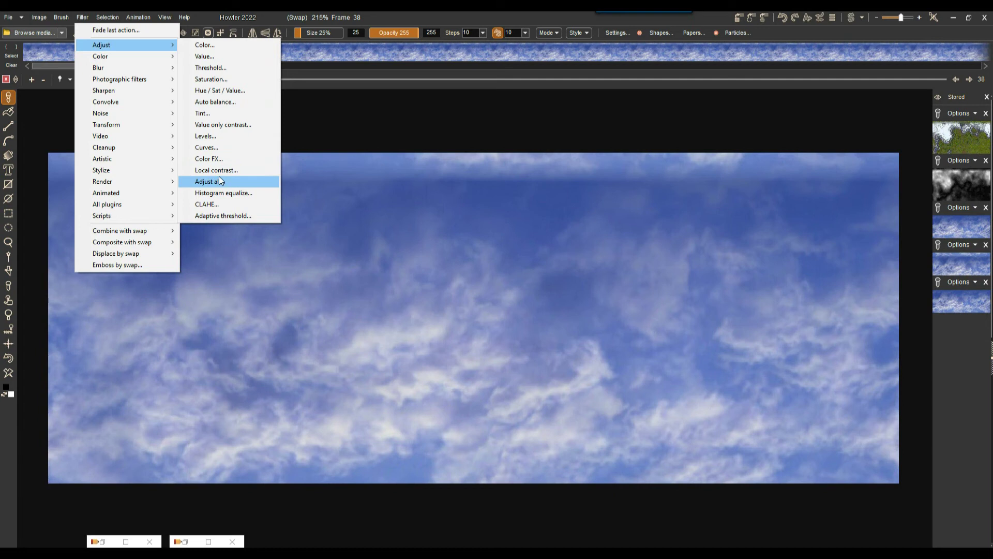
{"action": "left_click", "coordinate": [213, 147]}
{"action": "left_click_drag", "start_coordinate": [470, 300], "coordinate": [472, 322]}
{"action": "mouse_move", "coordinate": [509, 277]}
{"action": "left_mouse_down"}
{"action": "mouse_move", "coordinate": [510, 262]}
{"action": "mouse_move", "coordinate": [529, 277]}
{"action": "mouse_move", "coordinate": [514, 280]}
{"action": "left_mouse_up"}
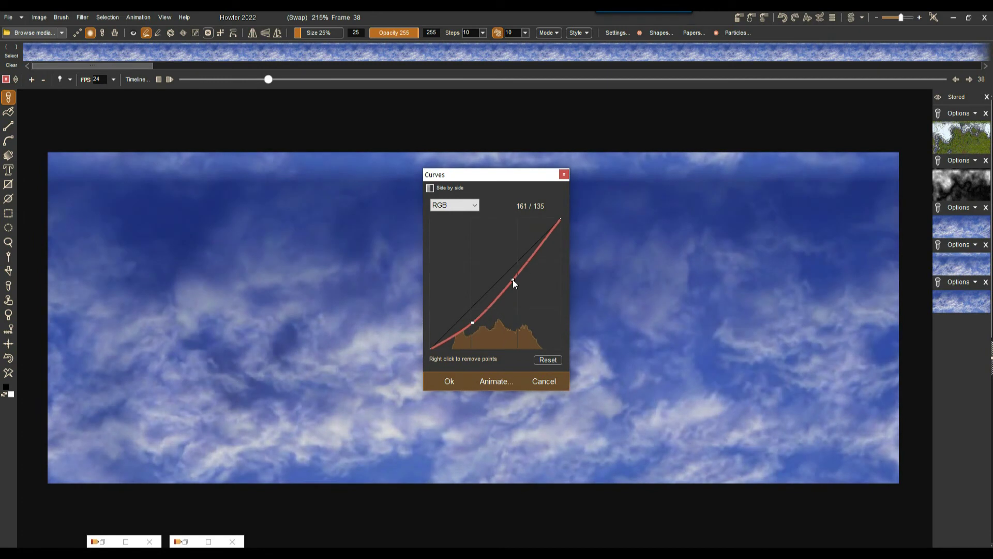
{"action": "left_click_drag", "start_coordinate": [473, 322], "coordinate": [473, 326]}
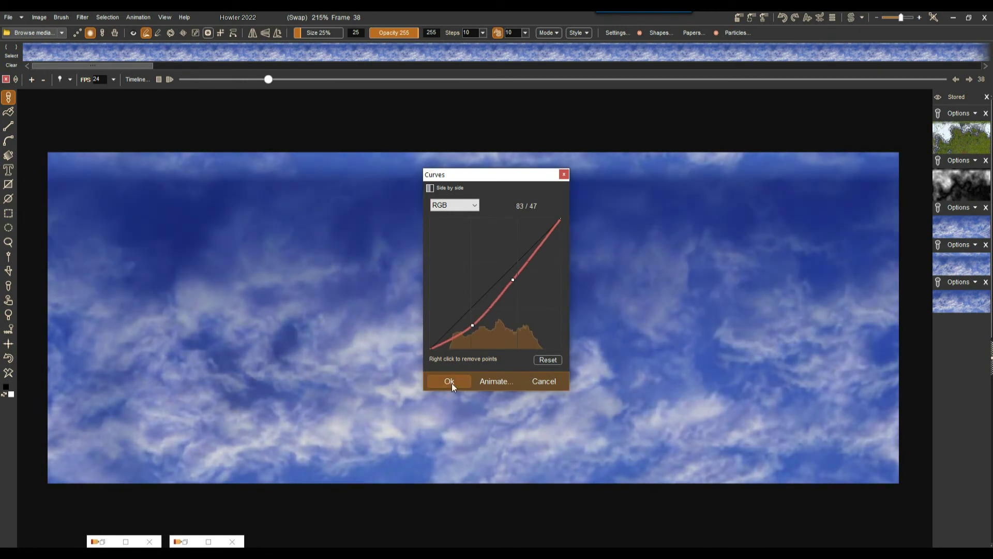
{"action": "left_click", "coordinate": [495, 381]}
{"action": "left_click", "coordinate": [428, 331]}
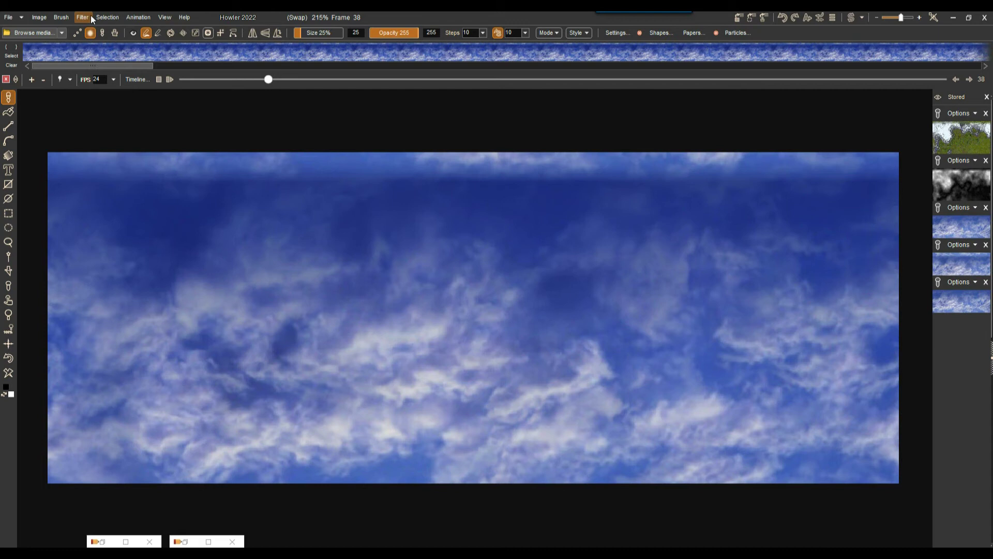
- Store the darkened cloud animation to disc and place its preview window beside the canvas
{"action": "left_click", "coordinate": [138, 18]}
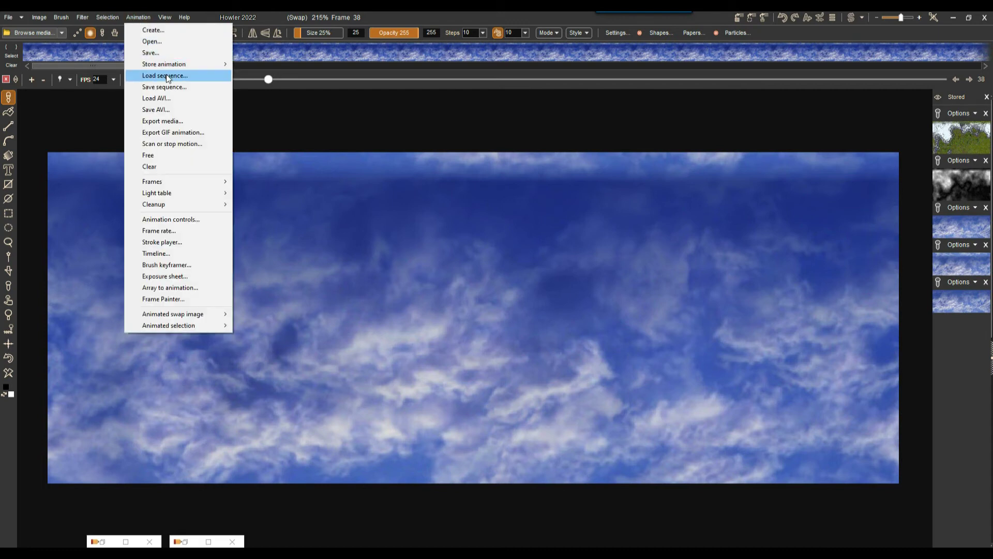
{"action": "mouse_move", "coordinate": [171, 64]}
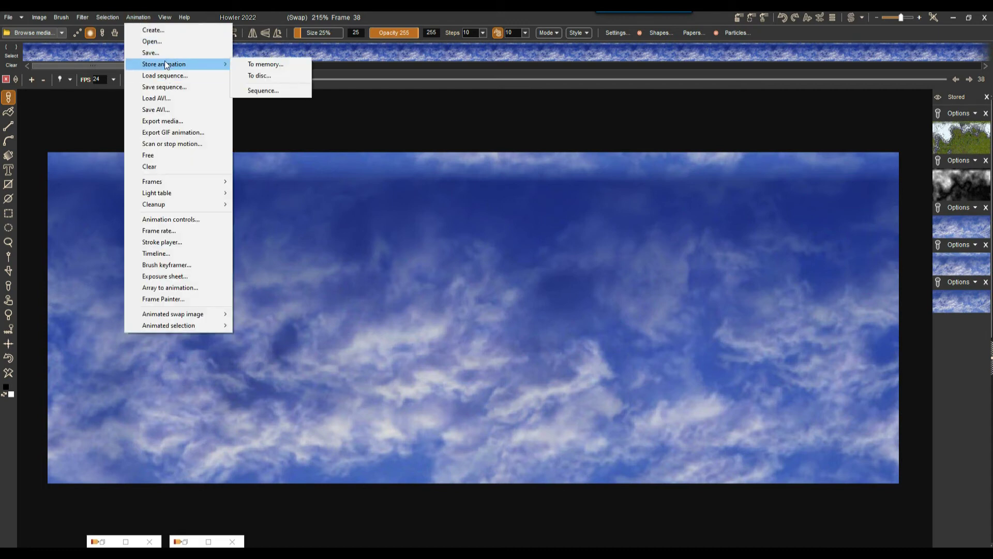
{"action": "left_click", "coordinate": [254, 76]}
{"action": "left_click_drag", "start_coordinate": [87, 315], "coordinate": [56, 112]}
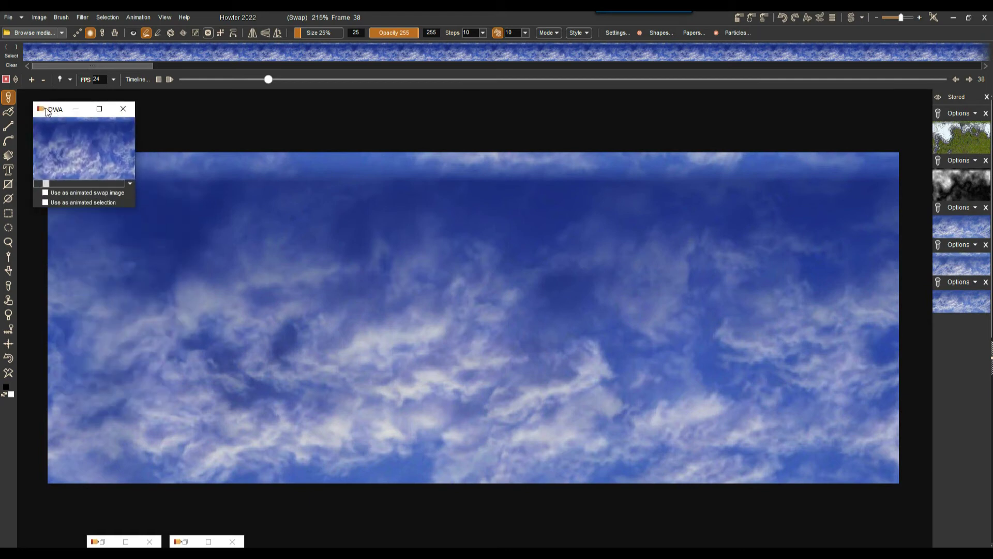
- Scribble on the current frame, paste the stored grayscale height map over it, and free the loaded animation
{"action": "mouse_move", "coordinate": [510, 306]}
{"action": "left_mouse_down"}
{"action": "mouse_move", "coordinate": [525, 288]}
{"action": "mouse_move", "coordinate": [590, 331]}
{"action": "mouse_move", "coordinate": [585, 306]}
{"action": "left_mouse_up"}
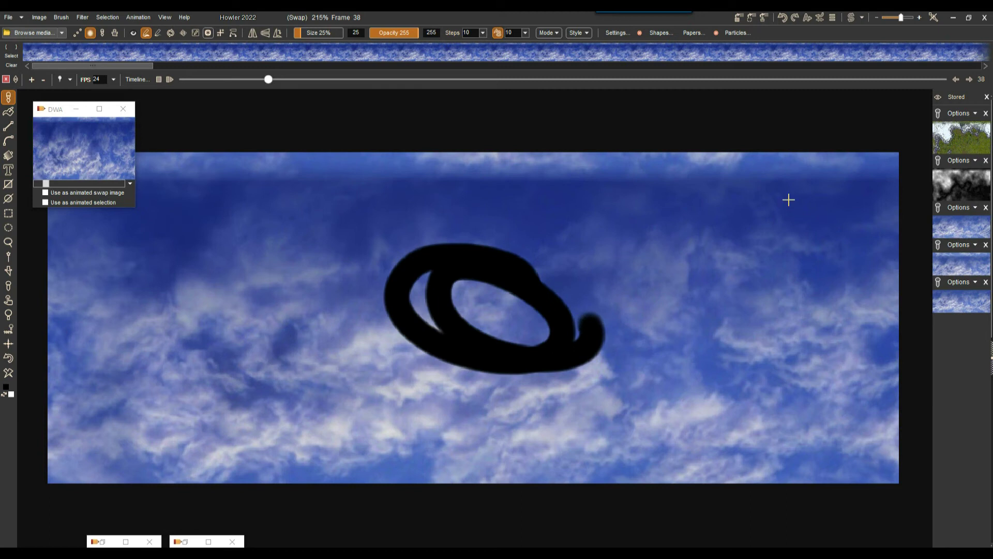
{"action": "left_click", "coordinate": [956, 189]}
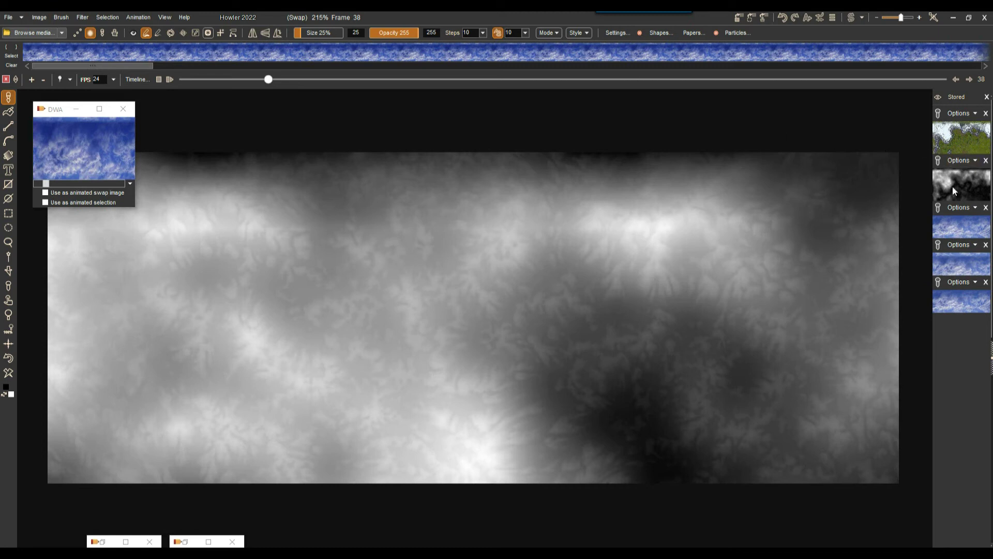
{"action": "left_click", "coordinate": [129, 19]}
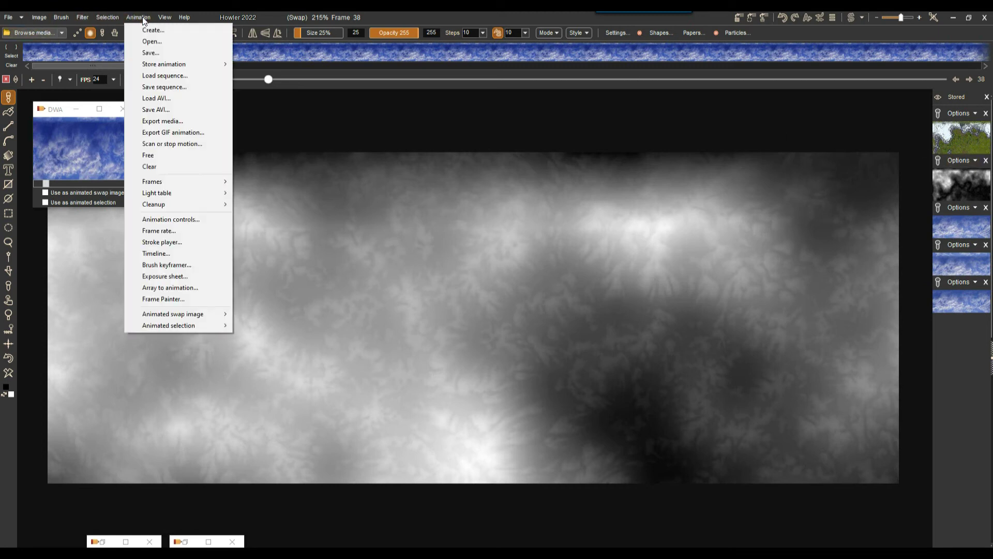
{"action": "left_click", "coordinate": [160, 155]}
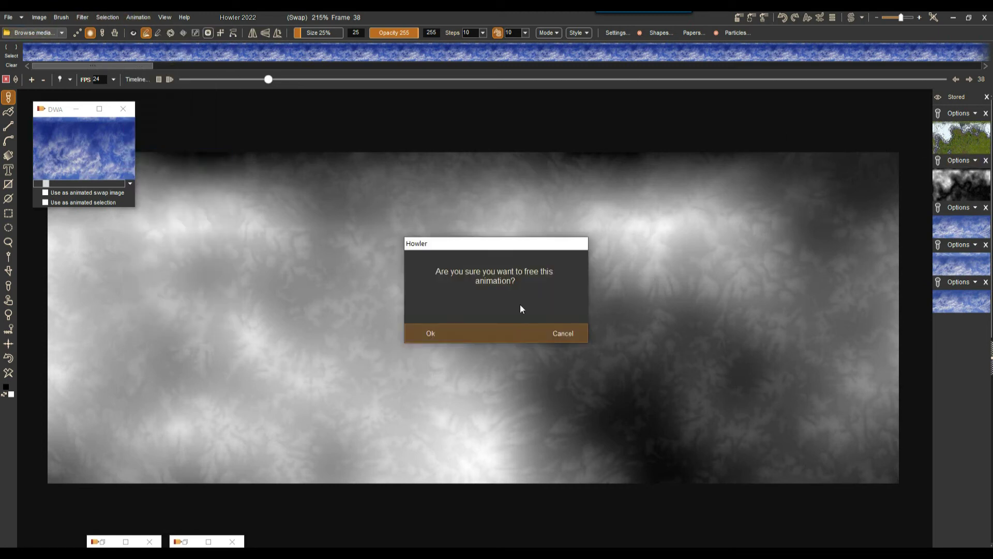
{"action": "left_click", "coordinate": [448, 335]}
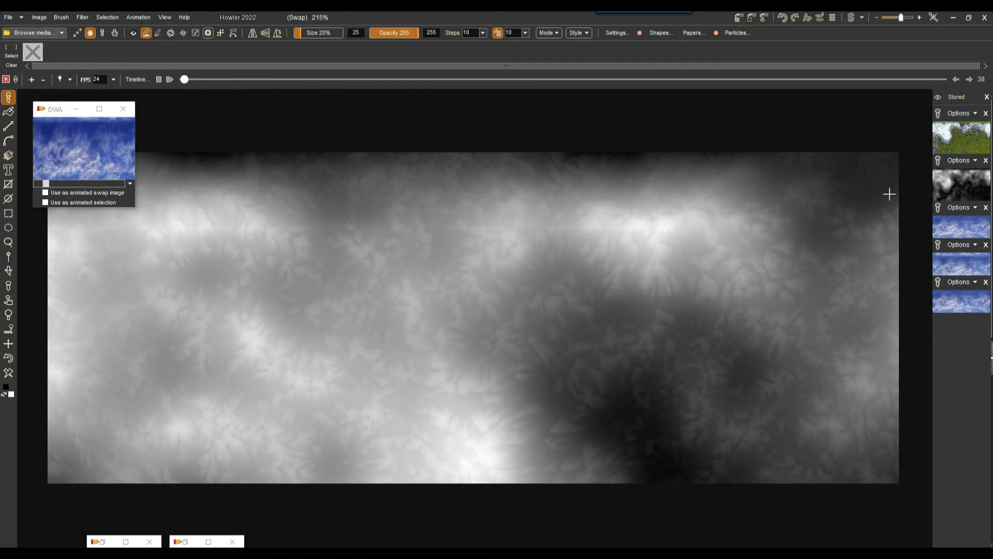
- Paste the stored height map as a new document, paste the stored terrain texture into the main image, and return to the swap image
{"action": "left_click", "coordinate": [974, 161]}
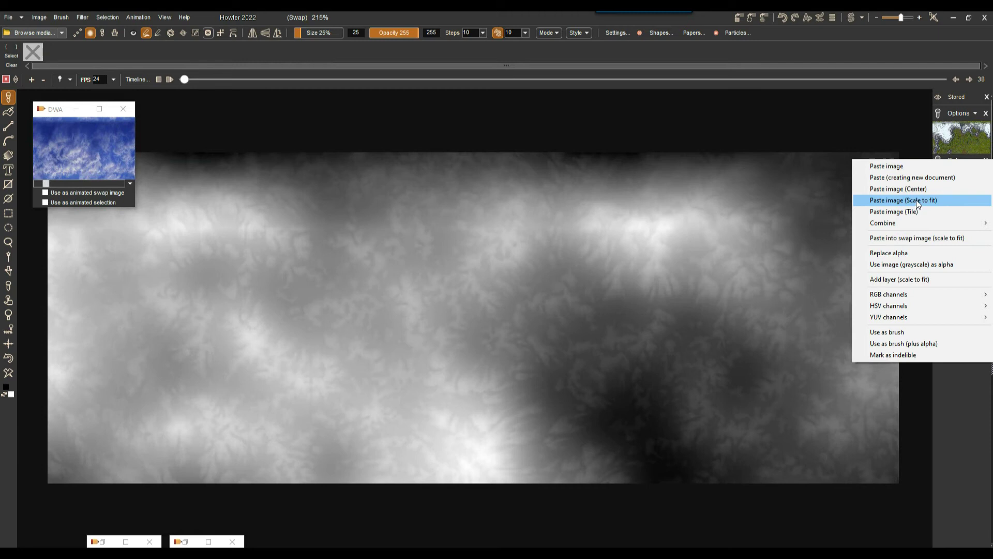
{"action": "left_click", "coordinate": [890, 178]}
{"action": "left_click", "coordinate": [481, 315]}
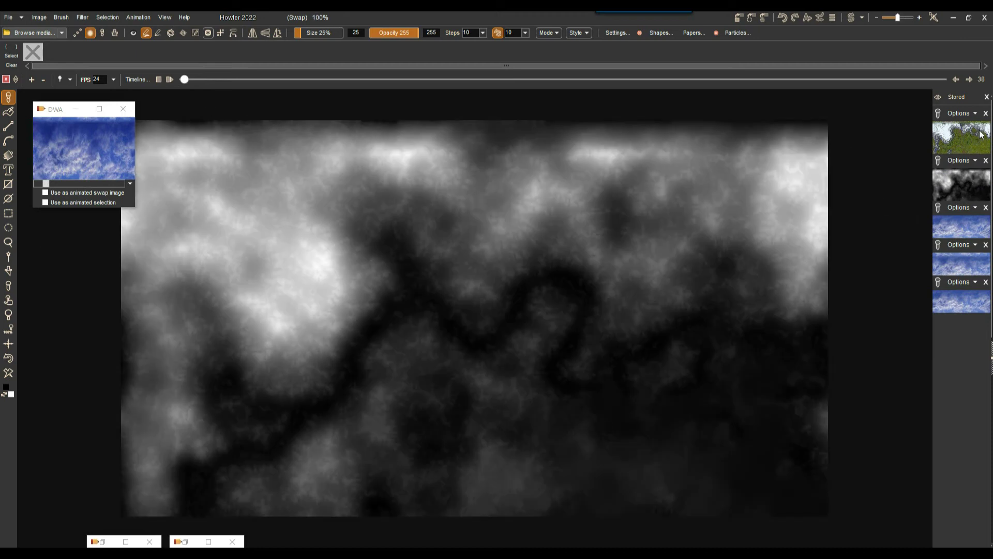
{"action": "left_click", "coordinate": [853, 17]}
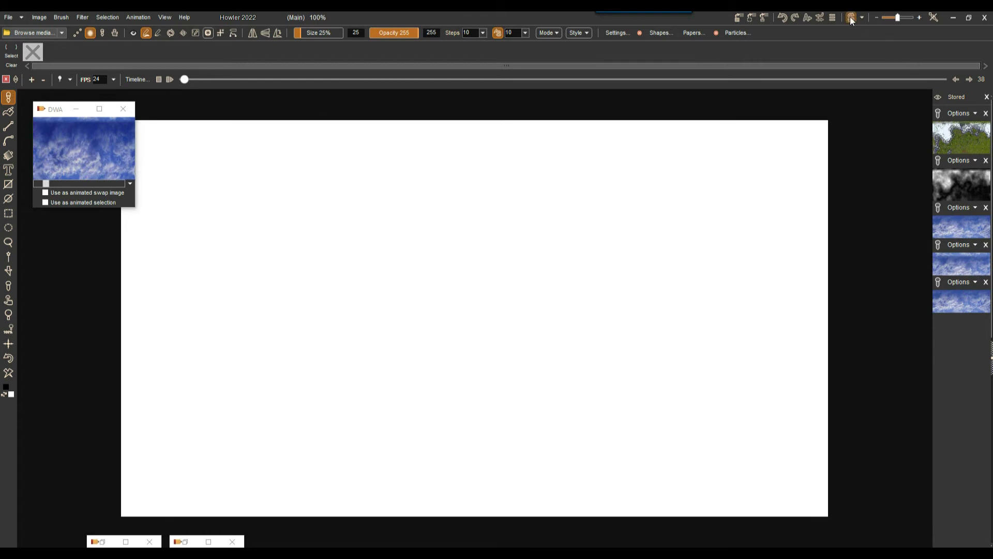
{"action": "left_click", "coordinate": [961, 137]}
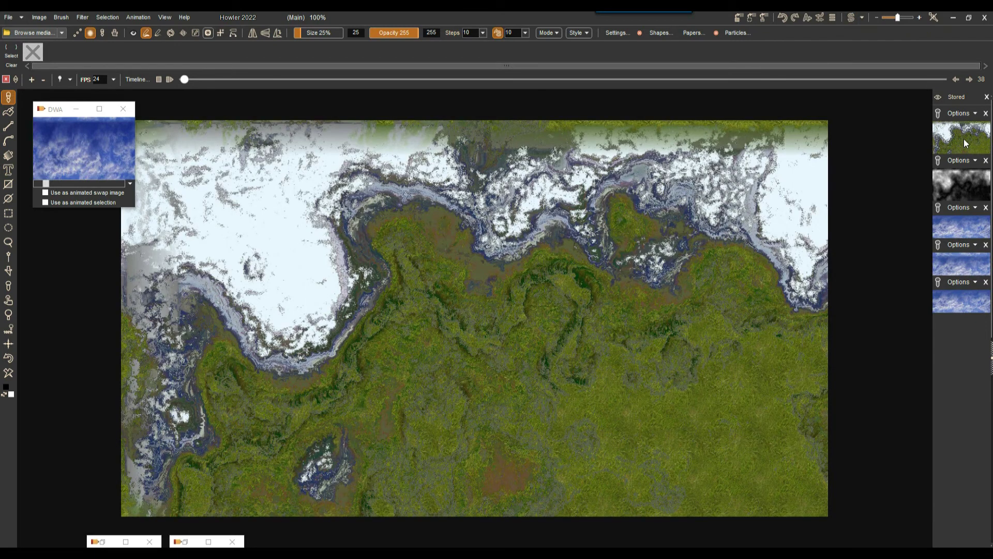
{"action": "left_click", "coordinate": [851, 18]}
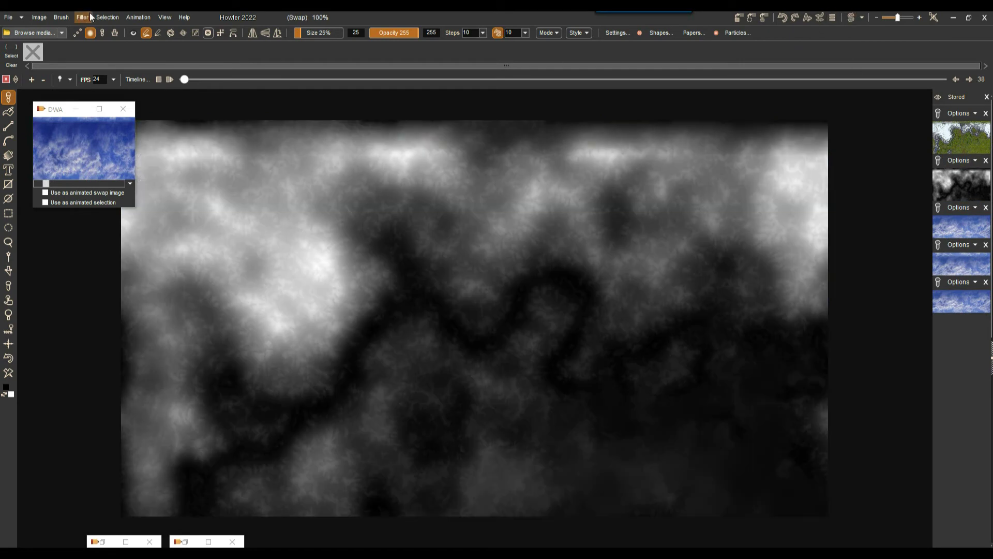
- Create a 123-frame animation at 24 fps, initialised by copying the current height map frame
{"action": "left_click", "coordinate": [136, 18]}
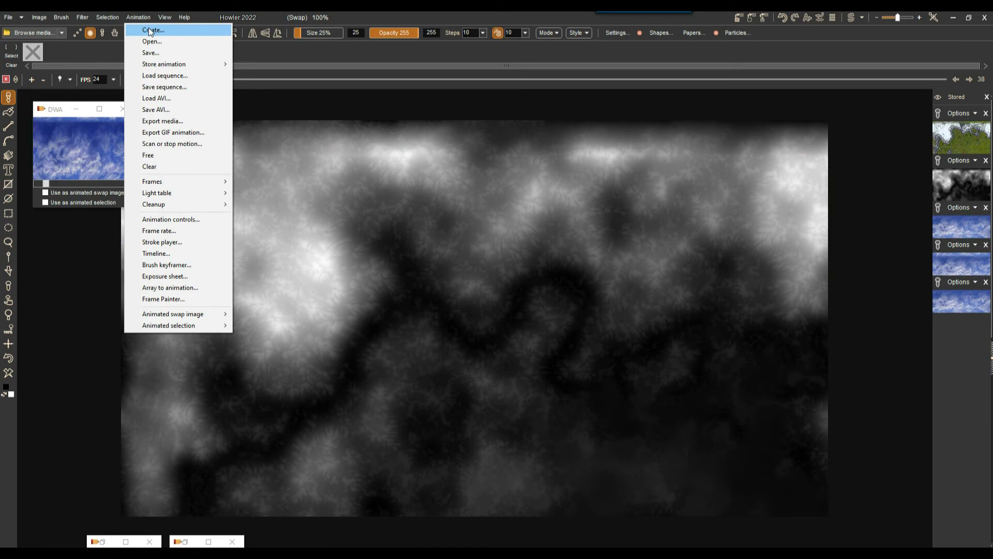
{"action": "left_click", "coordinate": [149, 31]}
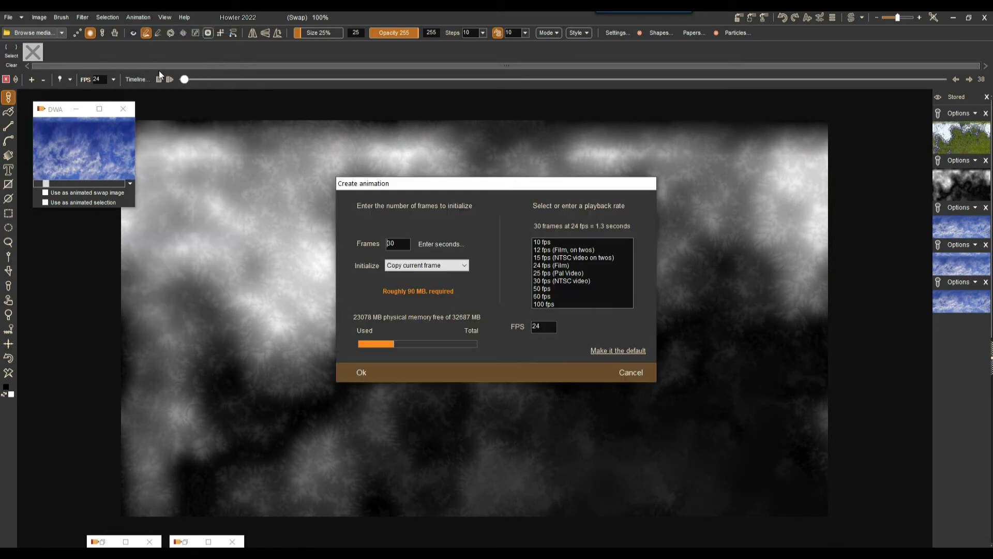
{"action": "double_click", "coordinate": [402, 244]}
{"action": "type", "text": "123"}
{"action": "left_click", "coordinate": [357, 370]}
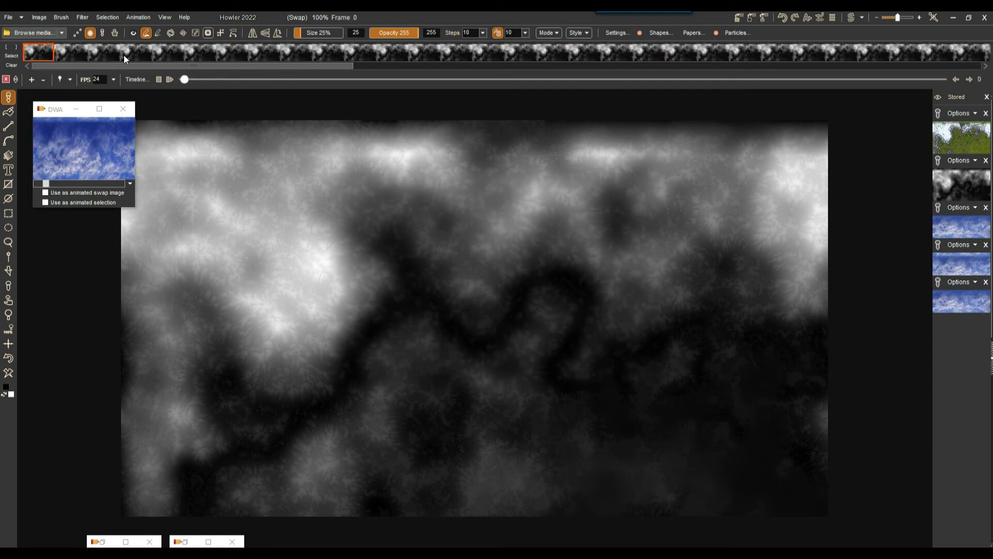
- Reposition the stored cloud animation's preview window and use the animation as an animated brush
{"action": "mouse_move", "coordinate": [61, 111]}
{"action": "left_mouse_down"}
{"action": "mouse_move", "coordinate": [49, 97]}
{"action": "mouse_move", "coordinate": [53, 124]}
{"action": "left_mouse_up"}
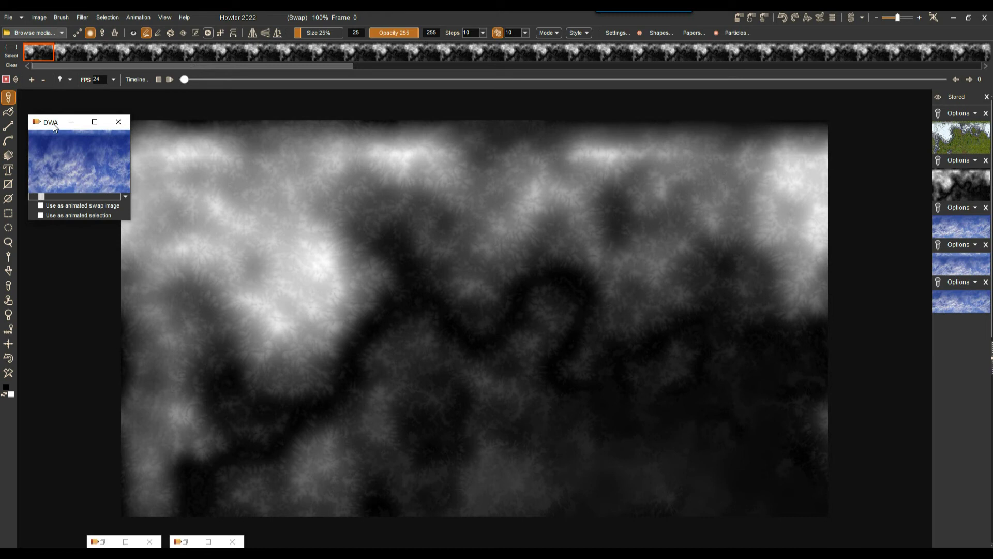
{"action": "left_click_drag", "start_coordinate": [53, 123], "coordinate": [53, 122]}
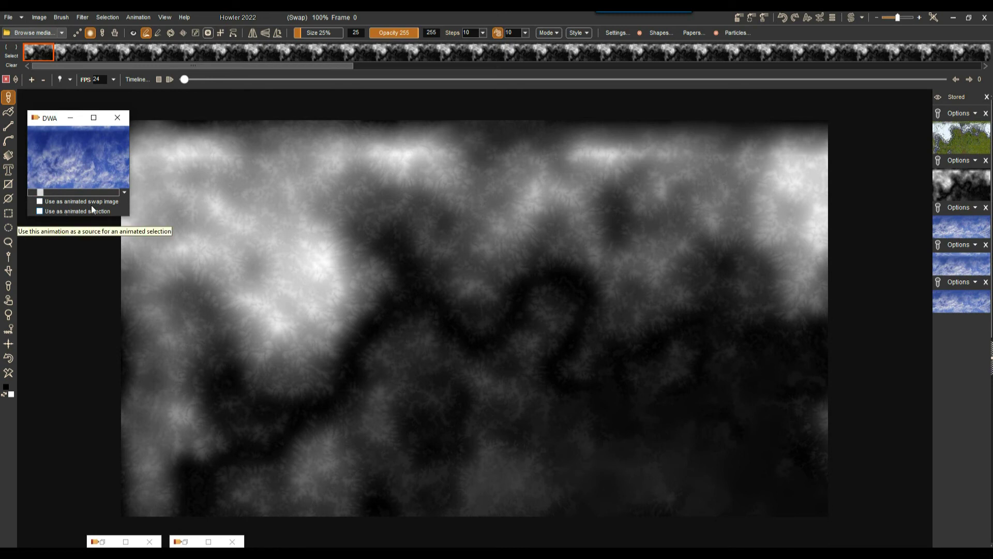
{"action": "left_click", "coordinate": [124, 192]}
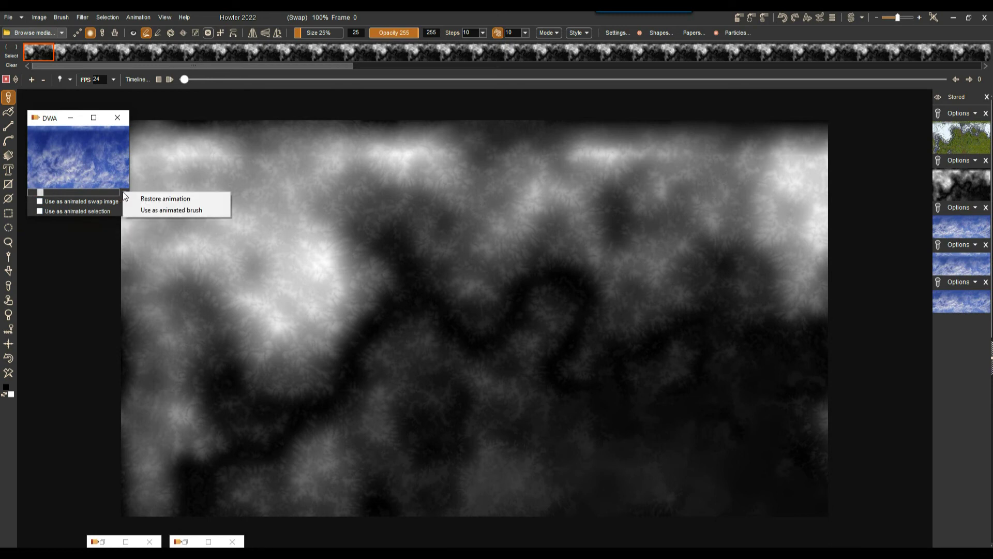
{"action": "left_click", "coordinate": [153, 210]}
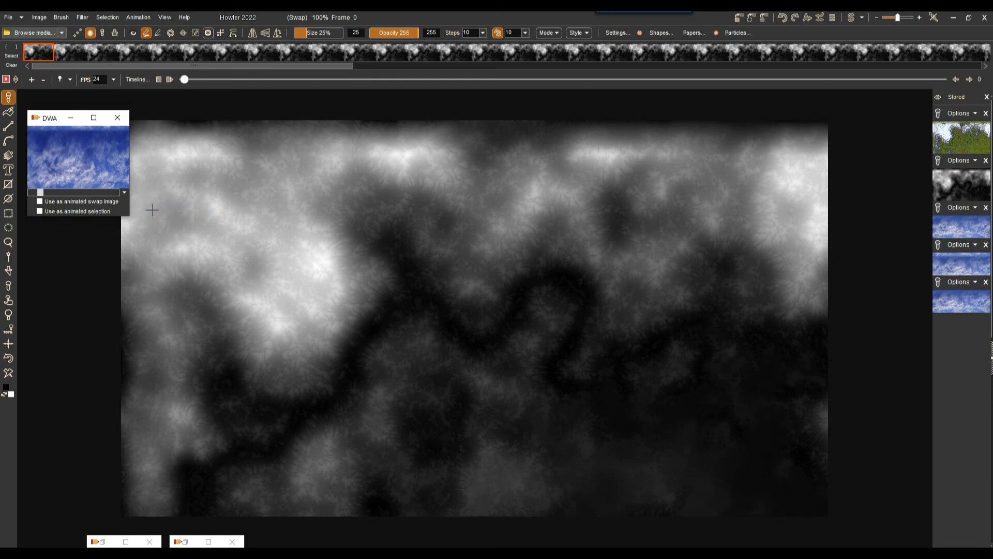
- Move the cloud preview aside, open the Puppy Ray GPU transform filter, and reposition its dialog away from the image centre
{"action": "left_click_drag", "start_coordinate": [48, 118], "coordinate": [51, 404]}
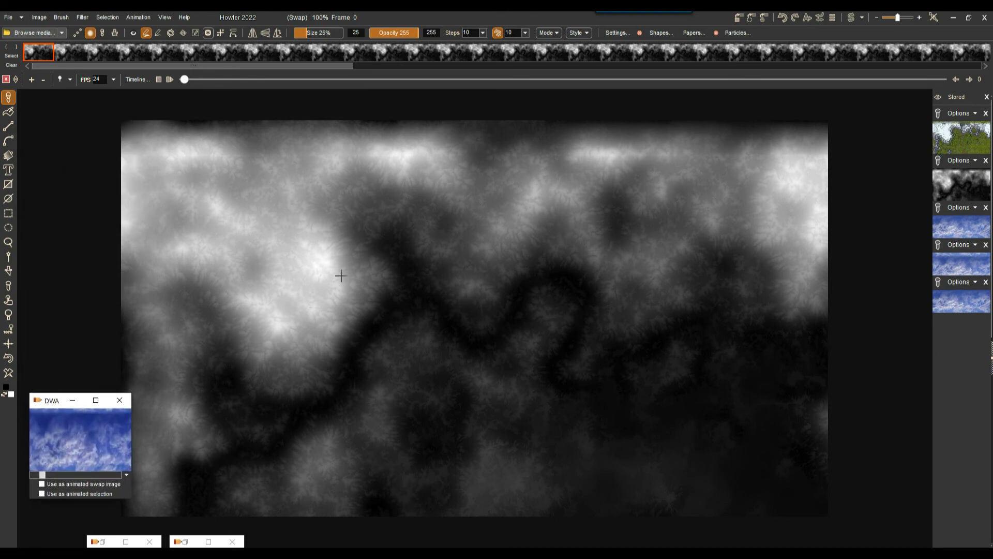
{"action": "mouse_move", "coordinate": [49, 402]}
{"action": "left_mouse_down"}
{"action": "mouse_move", "coordinate": [64, 395]}
{"action": "mouse_move", "coordinate": [45, 397]}
{"action": "mouse_move", "coordinate": [47, 405]}
{"action": "left_mouse_up"}
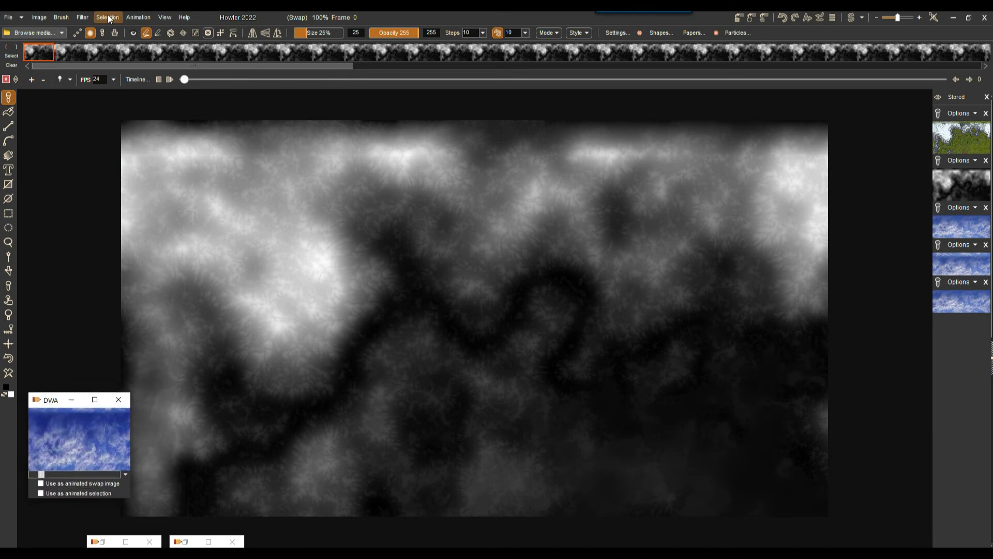
{"action": "left_click", "coordinate": [83, 17]}
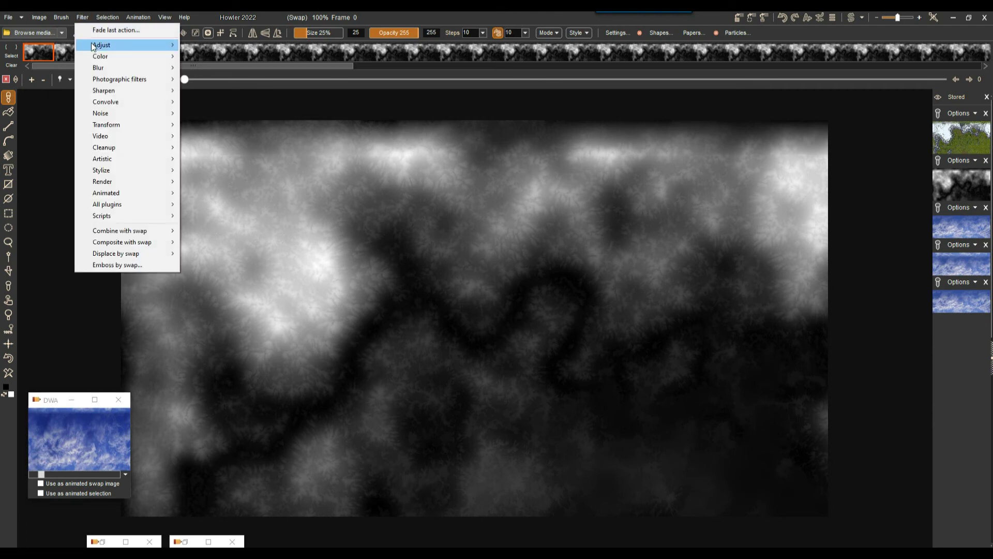
{"action": "mouse_move", "coordinate": [118, 125]}
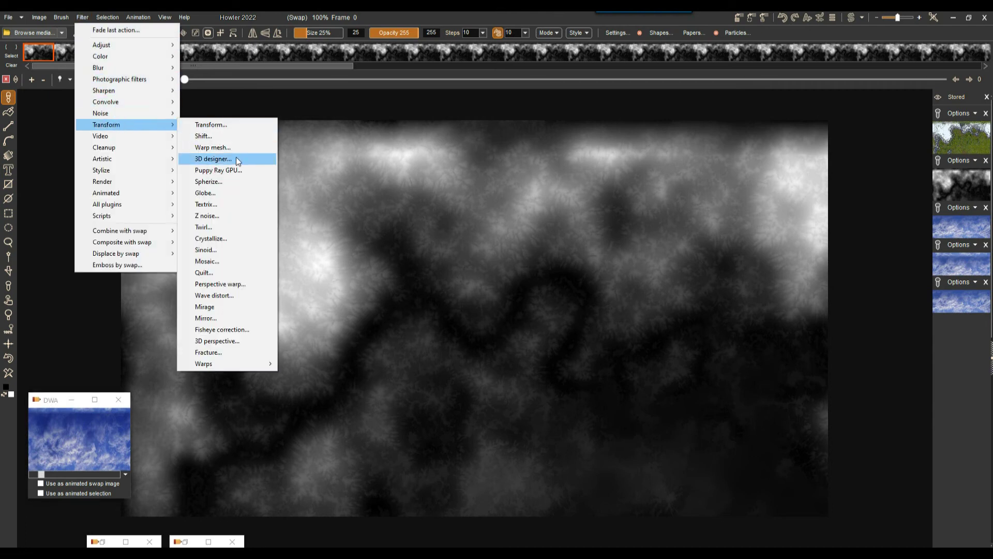
{"action": "left_click", "coordinate": [229, 170]}
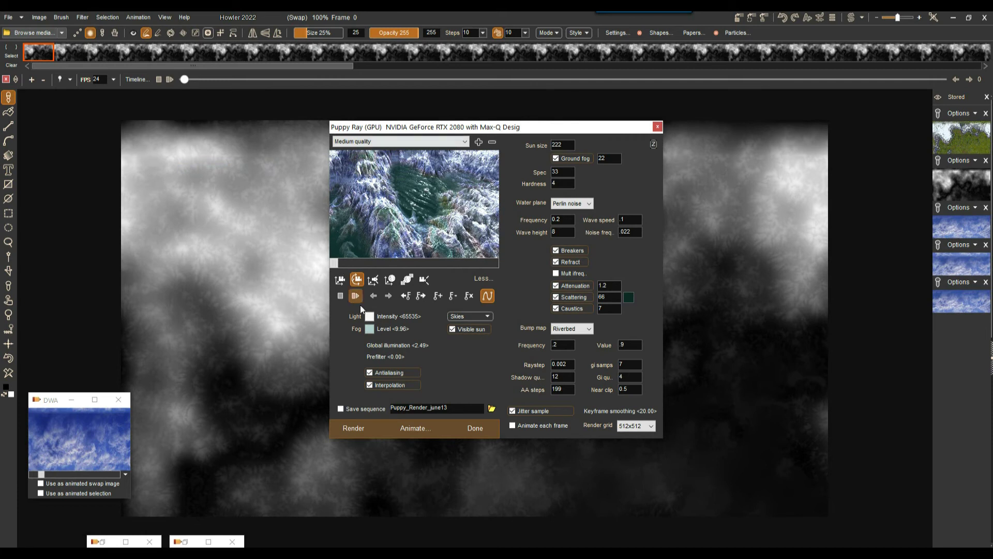
{"action": "left_click_drag", "start_coordinate": [381, 131], "coordinate": [86, 107]}
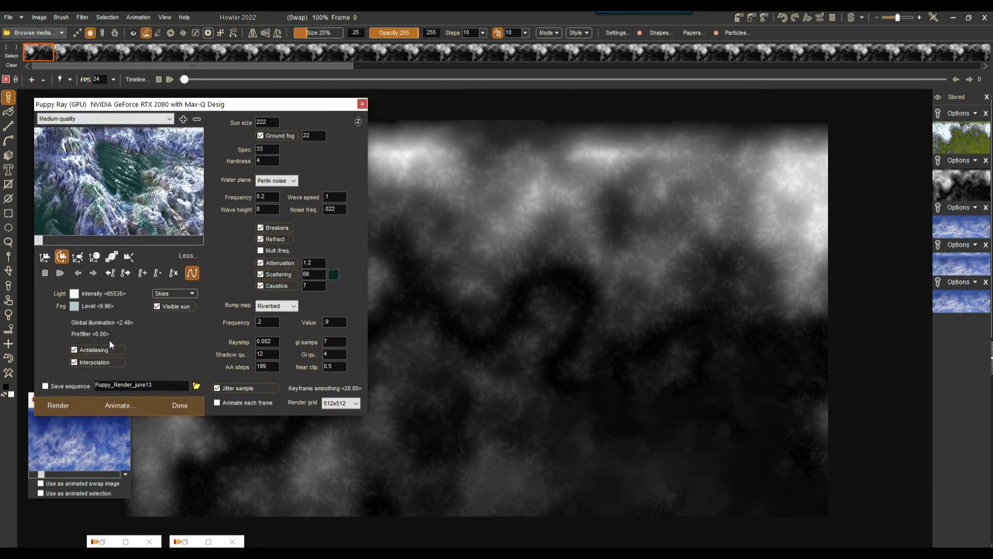
- Turn off antialiasing and rotate the camera to look across the terrain towards the horizon
{"action": "left_click", "coordinate": [83, 349]}
{"action": "left_click", "coordinate": [239, 368]}
{"action": "left_click", "coordinate": [62, 259]}
{"action": "left_click_drag", "start_coordinate": [89, 203], "coordinate": [110, 201]}
{"action": "left_click_drag", "start_coordinate": [142, 217], "coordinate": [74, 292]}
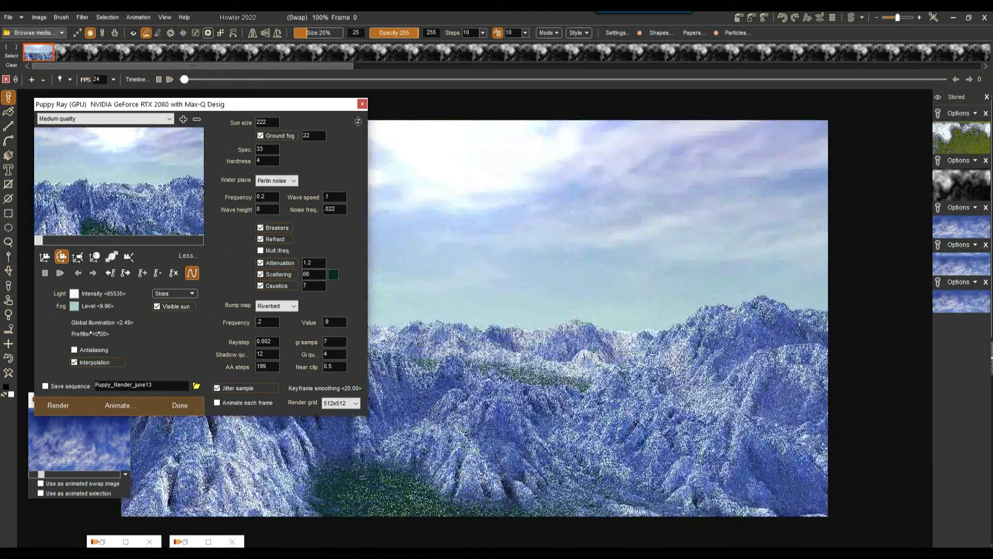
- Use the custom cloud brush as the sky, tilt the camera up towards it, and adjust the light direction
{"action": "left_click", "coordinate": [172, 293]}
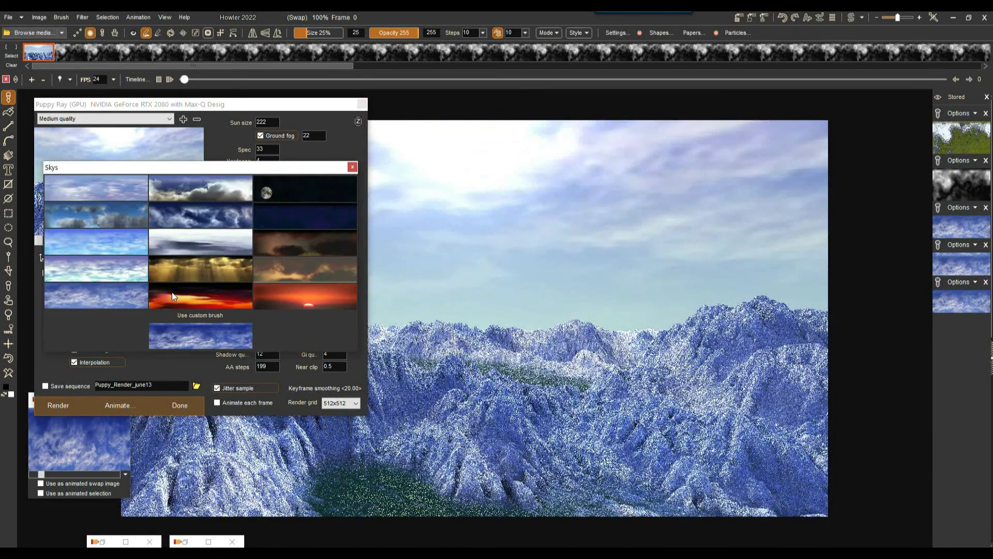
{"action": "left_click", "coordinate": [200, 331]}
{"action": "left_click_drag", "start_coordinate": [139, 175], "coordinate": [557, 220]}
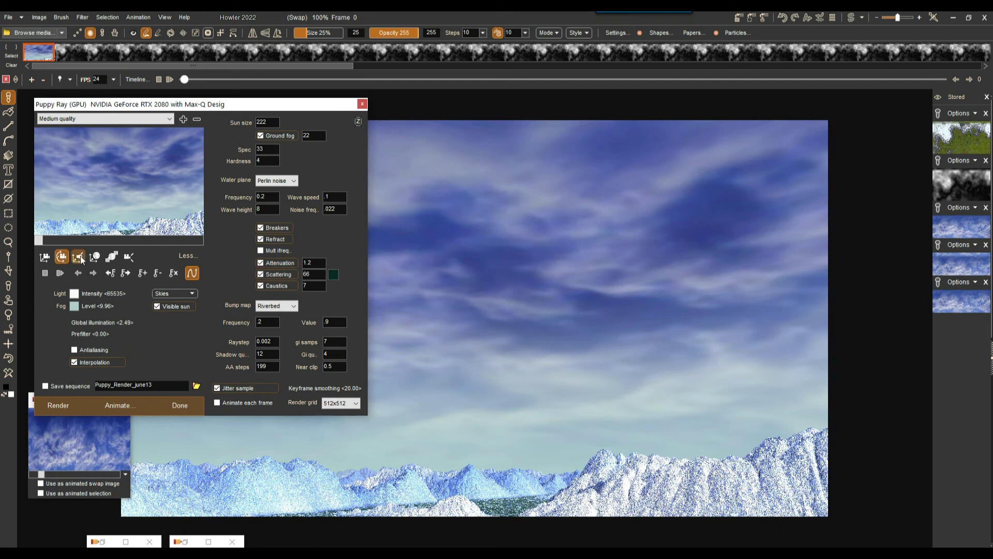
{"action": "left_click", "coordinate": [157, 192]}
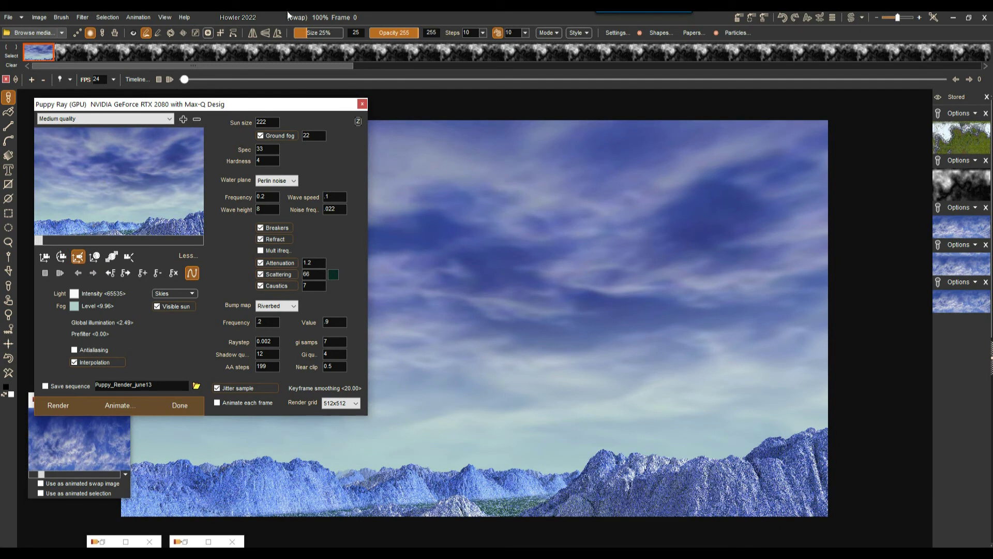
{"action": "left_click", "coordinate": [131, 185]}
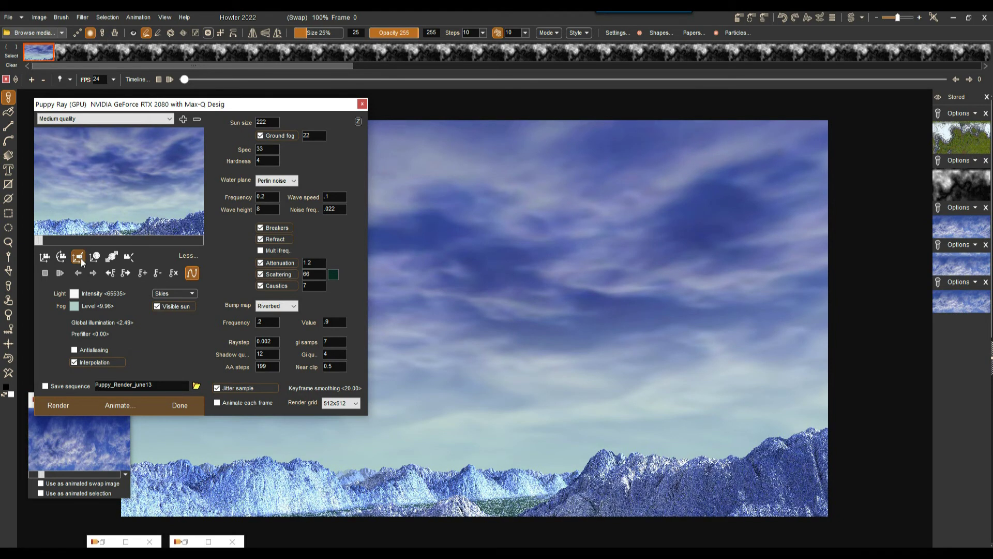
- Rotate the camera down over the water and mountains and widen its field of view
{"action": "left_click", "coordinate": [61, 256]}
{"action": "left_click_drag", "start_coordinate": [142, 197], "coordinate": [81, 154]}
{"action": "left_click", "coordinate": [128, 256]}
{"action": "left_click_drag", "start_coordinate": [169, 201], "coordinate": [71, 199]}
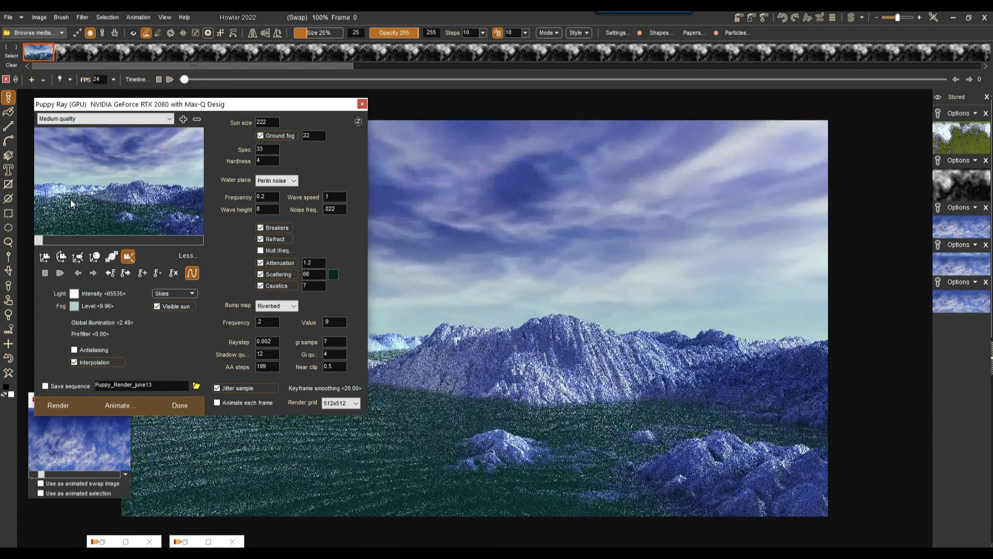
- Move the dialog off the scene, set the sun size to 44, and place the sun above the distant left-hand mountains
{"action": "left_click_drag", "start_coordinate": [89, 108], "coordinate": [697, 106]}
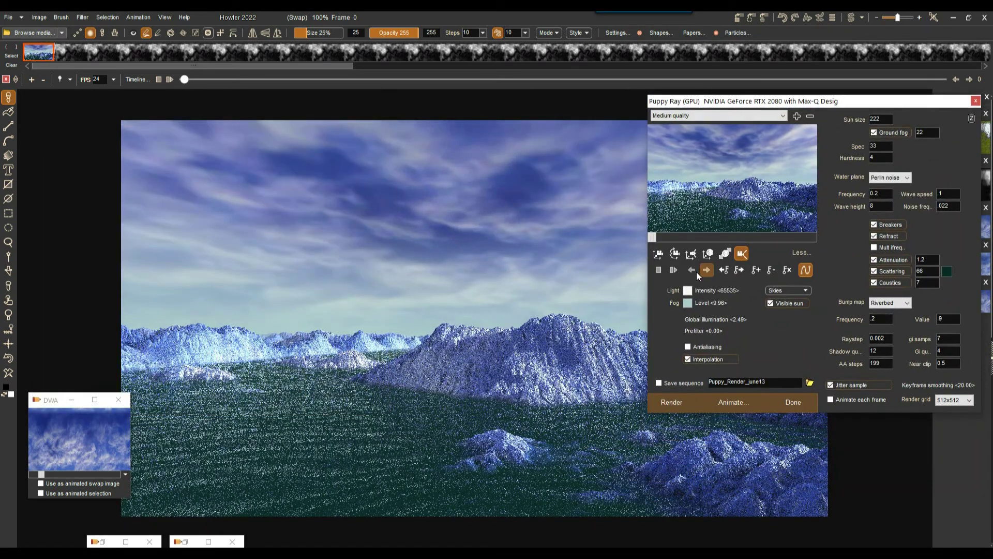
{"action": "left_click", "coordinate": [691, 253]}
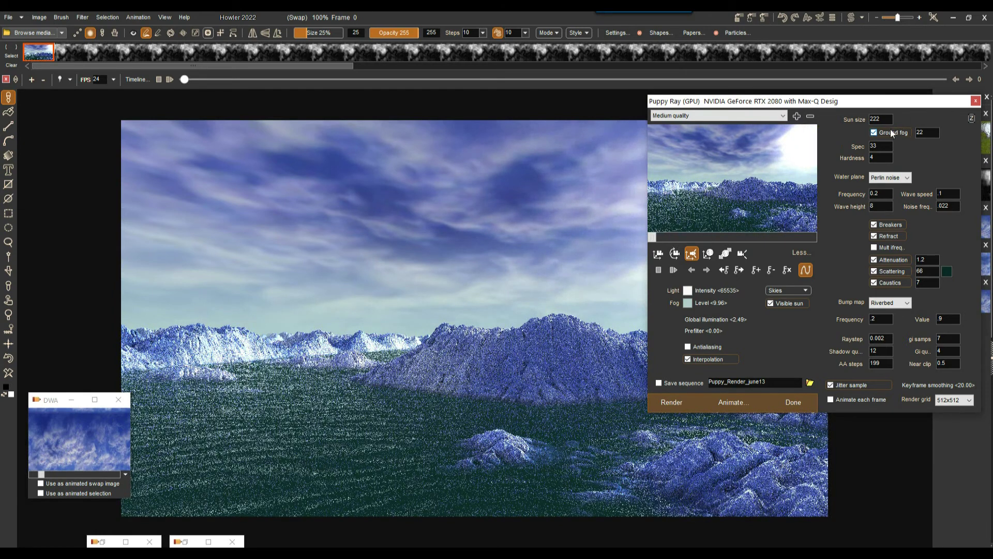
{"action": "left_click_drag", "start_coordinate": [887, 119], "coordinate": [856, 120]}
{"action": "type", "text": "44"}
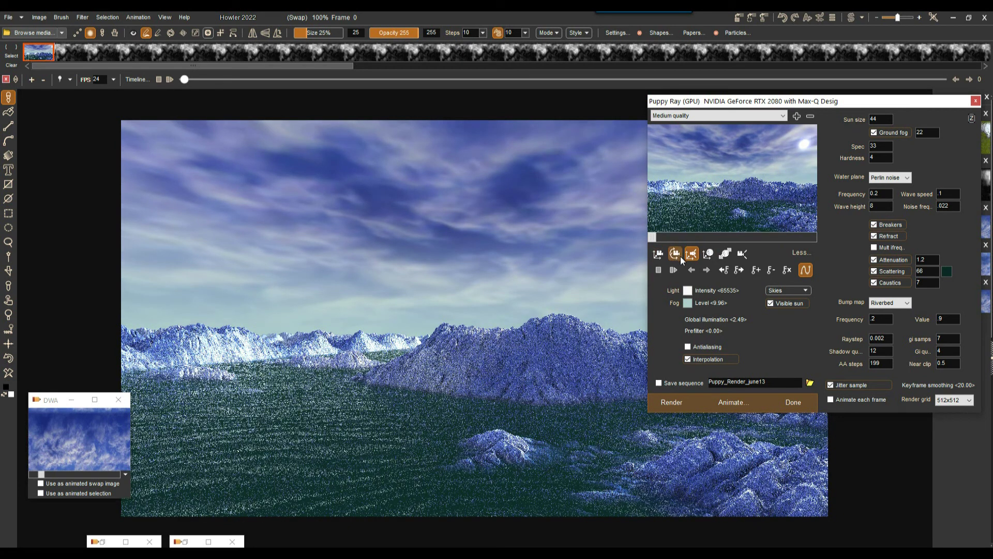
{"action": "left_click_drag", "start_coordinate": [704, 229], "coordinate": [302, 211]}
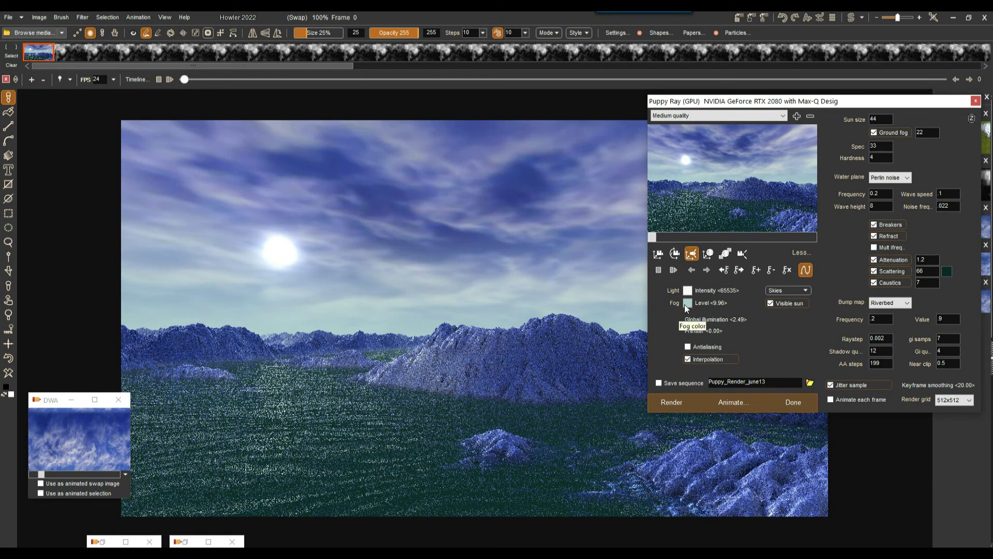
- Set the fog level to 4.26 and raise the terrain so more land stands above the water
{"action": "mouse_move", "coordinate": [688, 303]}
{"action": "left_mouse_down"}
{"action": "mouse_move", "coordinate": [665, 308]}
{"action": "mouse_move", "coordinate": [682, 308]}
{"action": "left_mouse_up"}
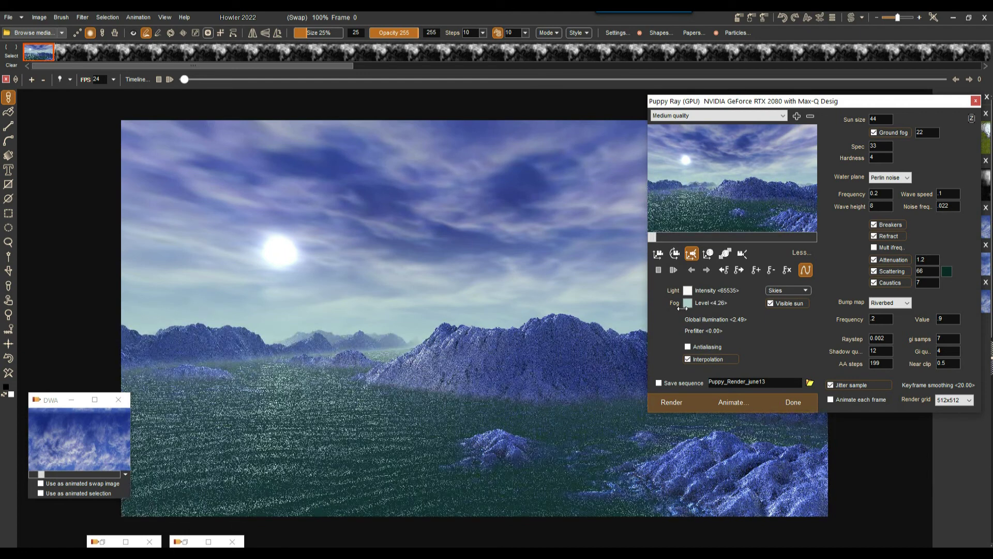
{"action": "left_click", "coordinate": [708, 253]}
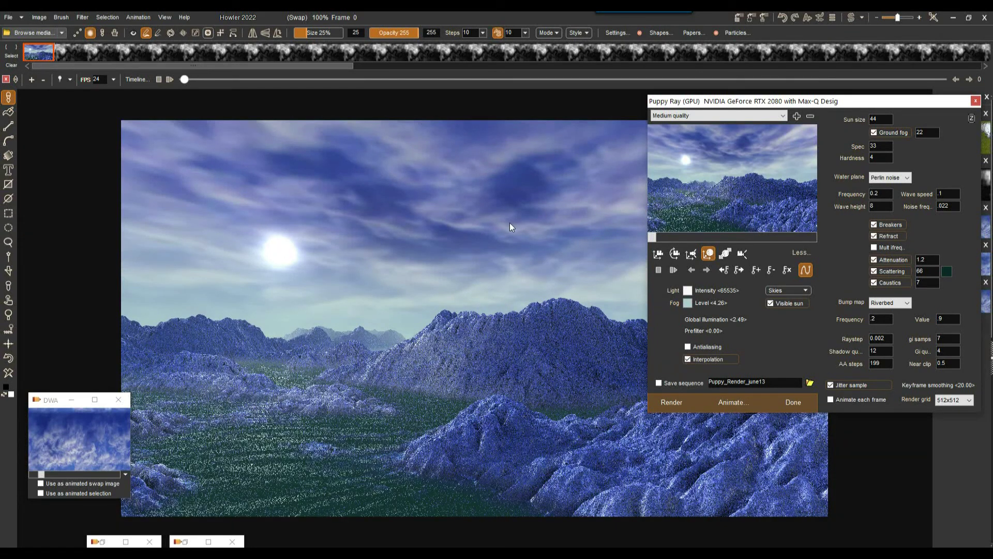
- Clear all keyframes, go to frame 122, and set the wave height to 2
{"action": "left_click", "coordinate": [785, 270]}
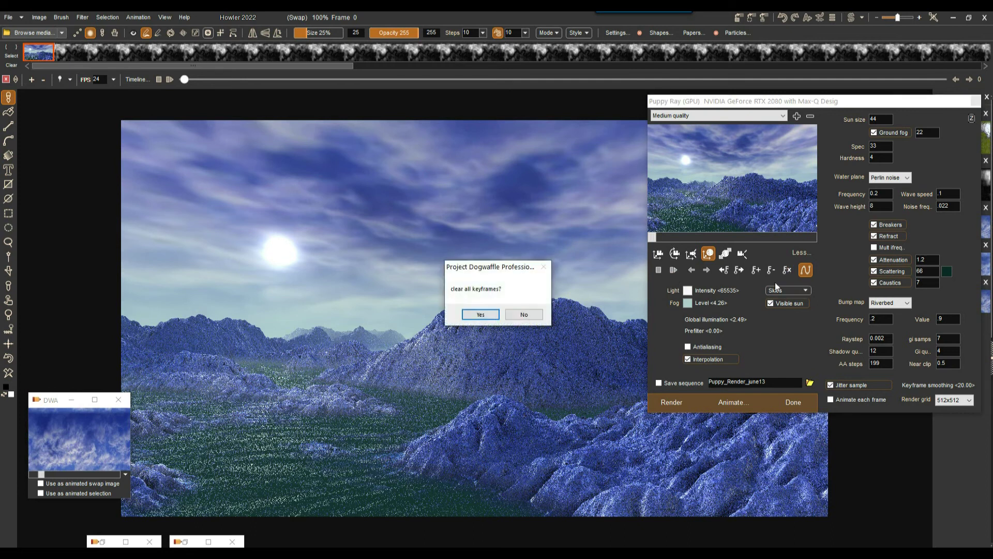
{"action": "left_click", "coordinate": [480, 315]}
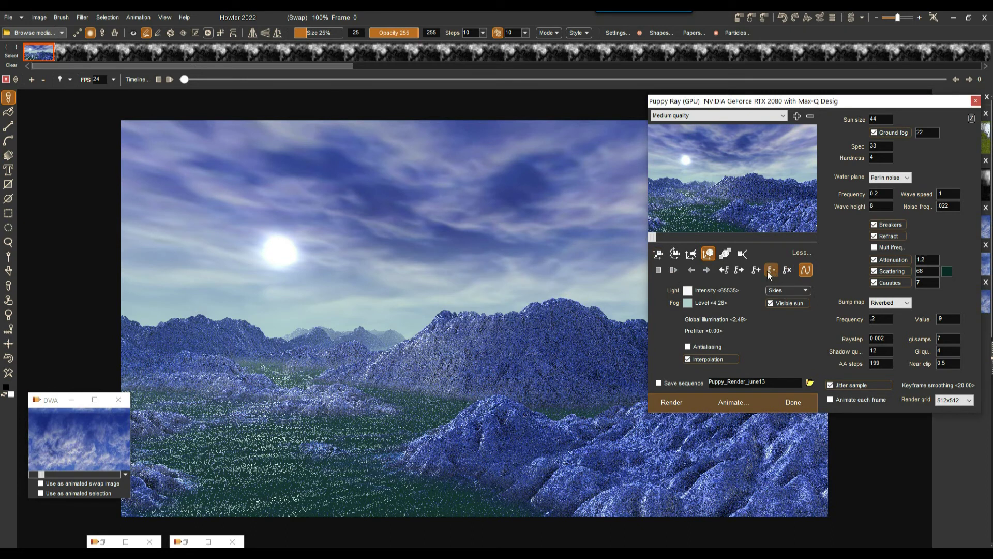
{"action": "left_click_drag", "start_coordinate": [652, 237], "coordinate": [827, 232]}
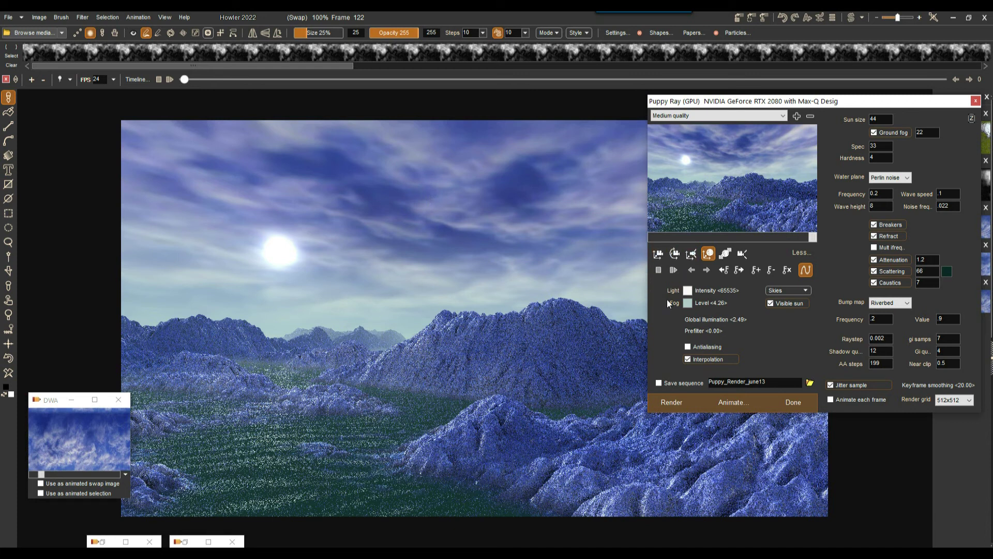
{"action": "double_click", "coordinate": [871, 206]}
{"action": "type", "text": "2"}
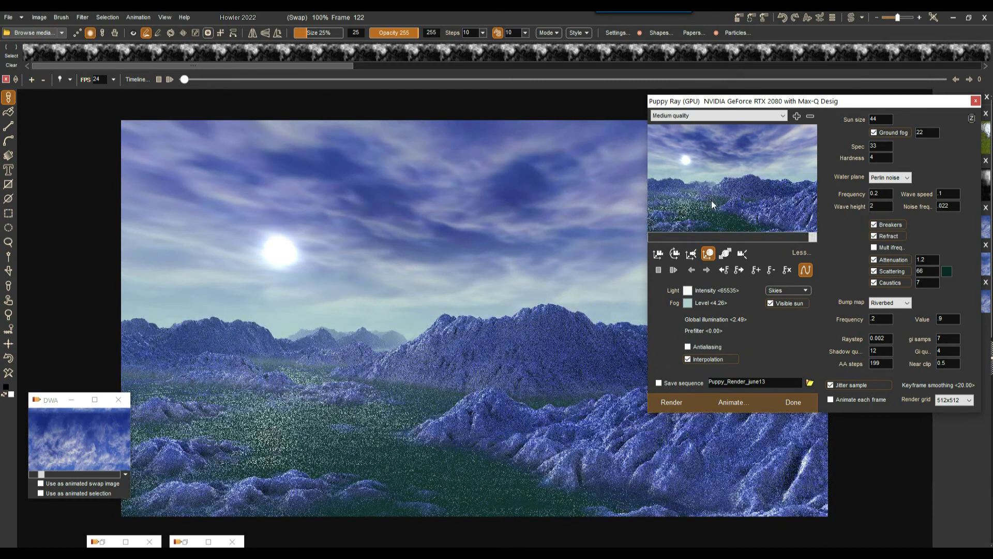
- Compare the first and last frames, and move the camera to a new end position at frame 122
{"action": "left_click", "coordinate": [651, 240]}
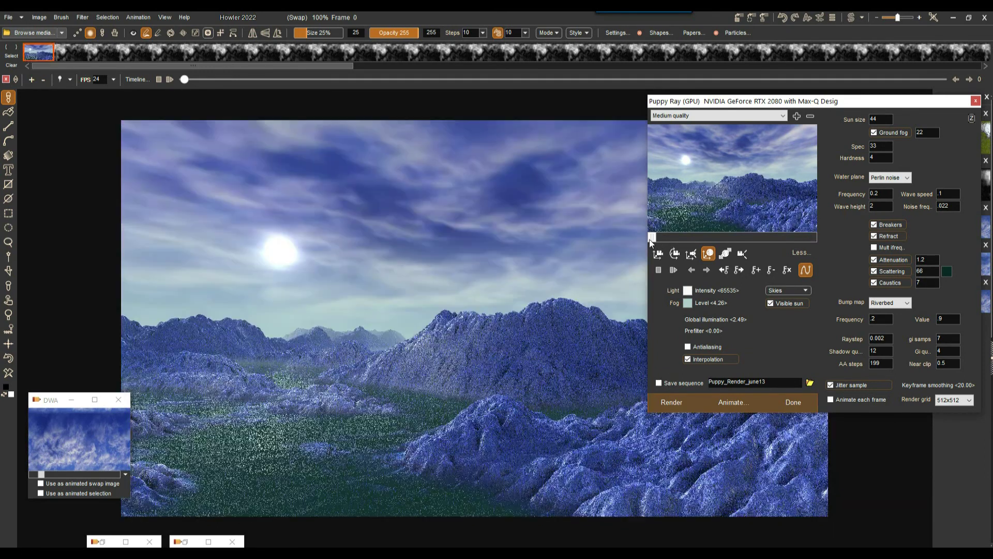
{"action": "left_click", "coordinate": [817, 238]}
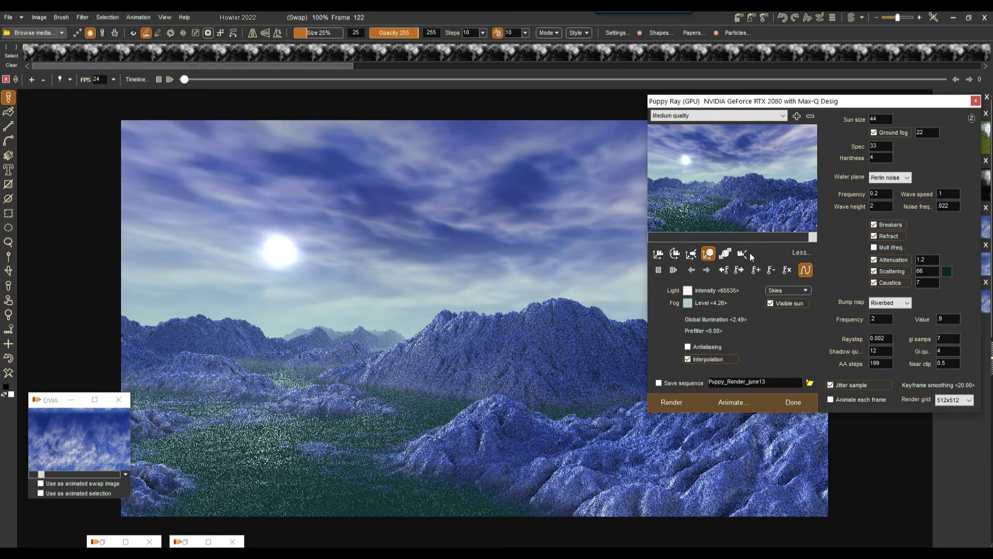
{"action": "left_click", "coordinate": [658, 254]}
{"action": "mouse_move", "coordinate": [694, 215]}
{"action": "left_mouse_down"}
{"action": "mouse_move", "coordinate": [681, 185]}
{"action": "mouse_move", "coordinate": [703, 226]}
{"action": "left_mouse_up"}
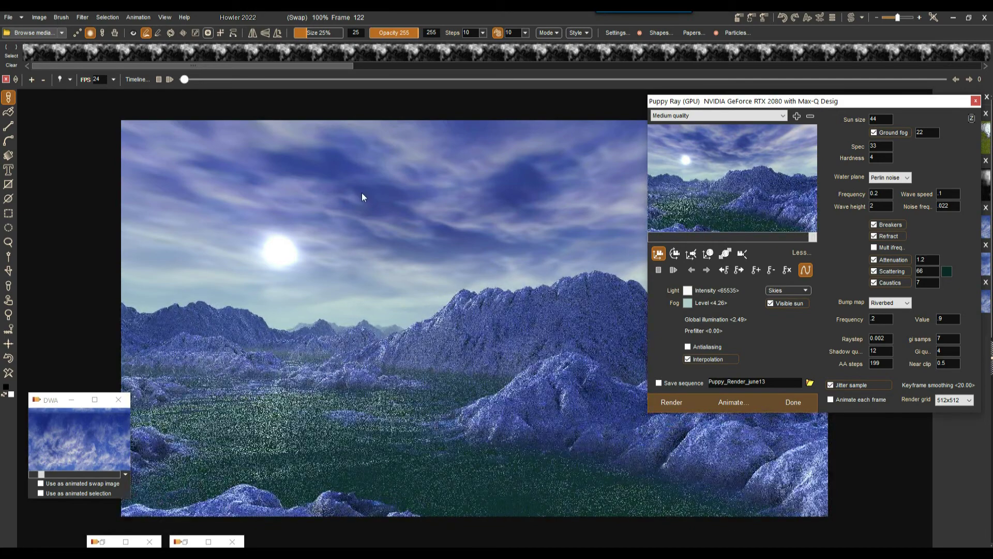
- Choose a darker water scattering colour and set the wave height to 1
{"action": "left_click", "coordinate": [947, 272]}
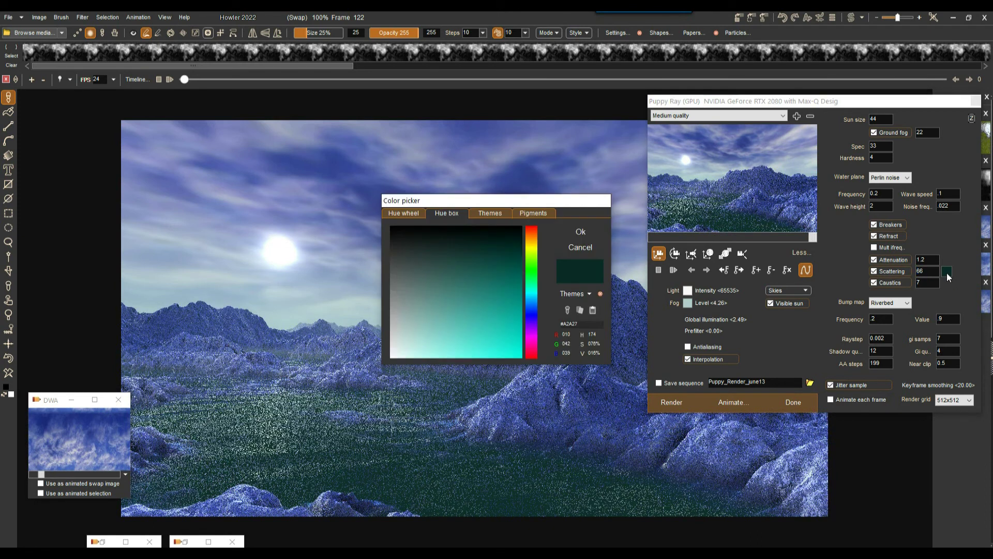
{"action": "left_click", "coordinate": [510, 230]}
{"action": "left_click", "coordinate": [580, 231]}
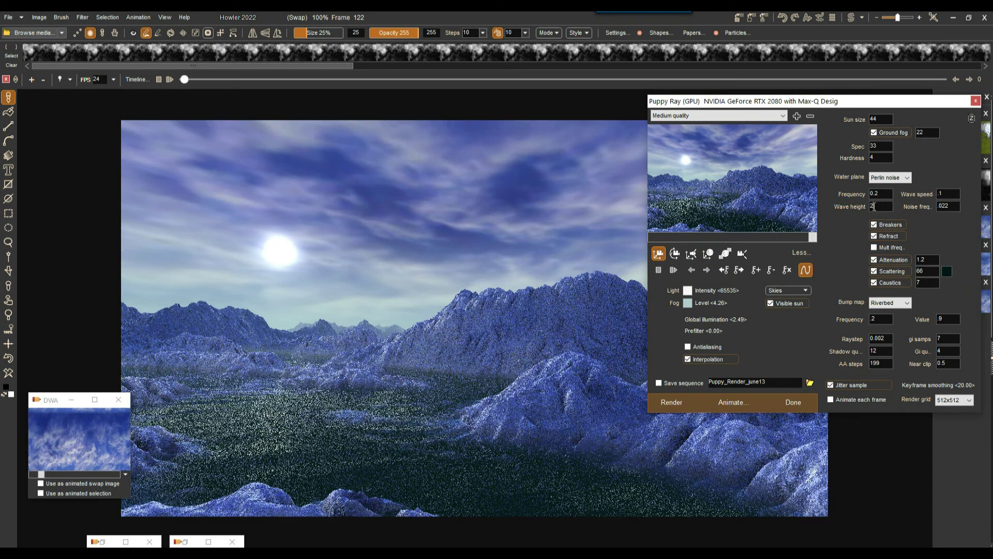
{"action": "type", "text": "1"}
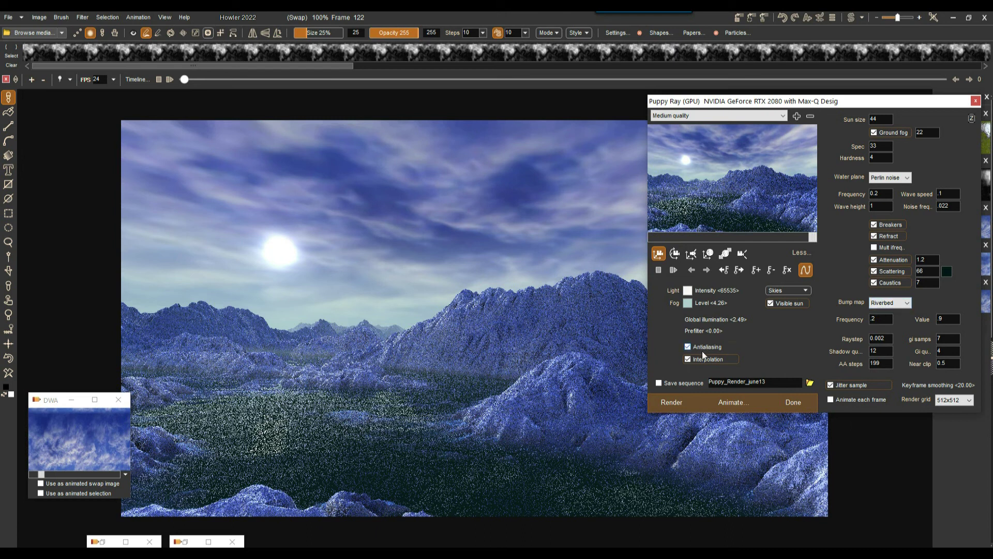
- Test-render frame 122 with antialiasing, and set the GI samples to 2 and the raystep to 0.008
{"action": "left_click", "coordinate": [670, 405]}
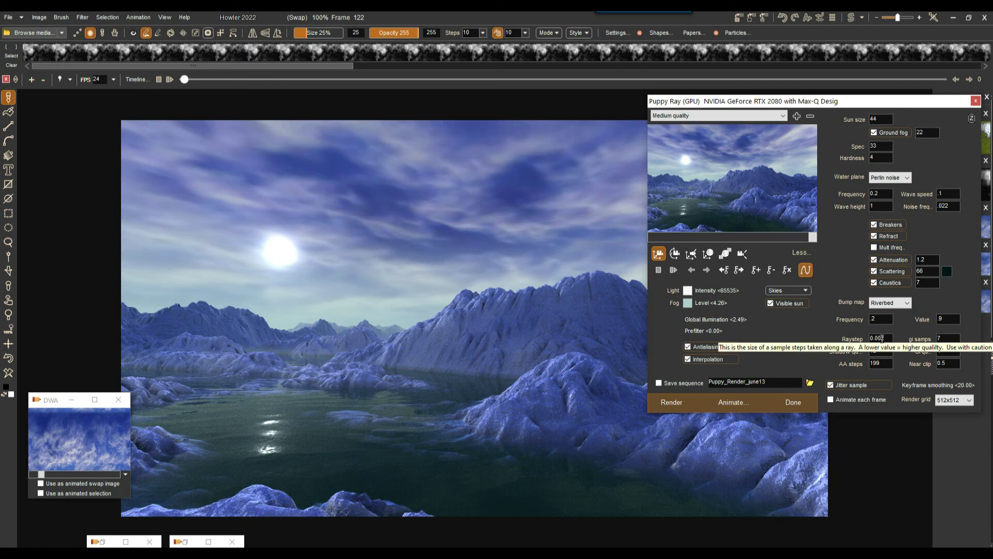
{"action": "double_click", "coordinate": [940, 338]}
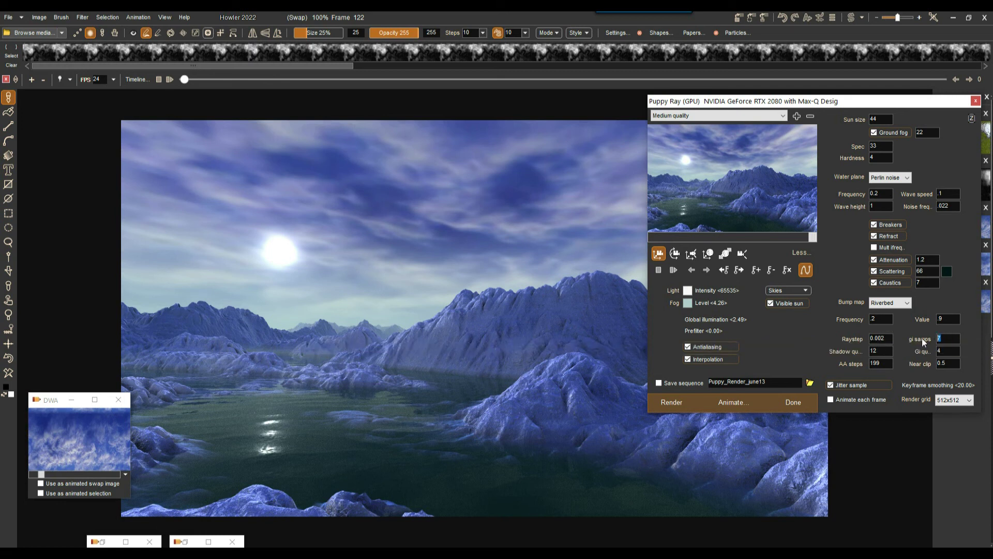
{"action": "type", "text": "2"}
{"action": "left_click_drag", "start_coordinate": [882, 338], "coordinate": [890, 338]}
{"action": "type", "text": "8"}
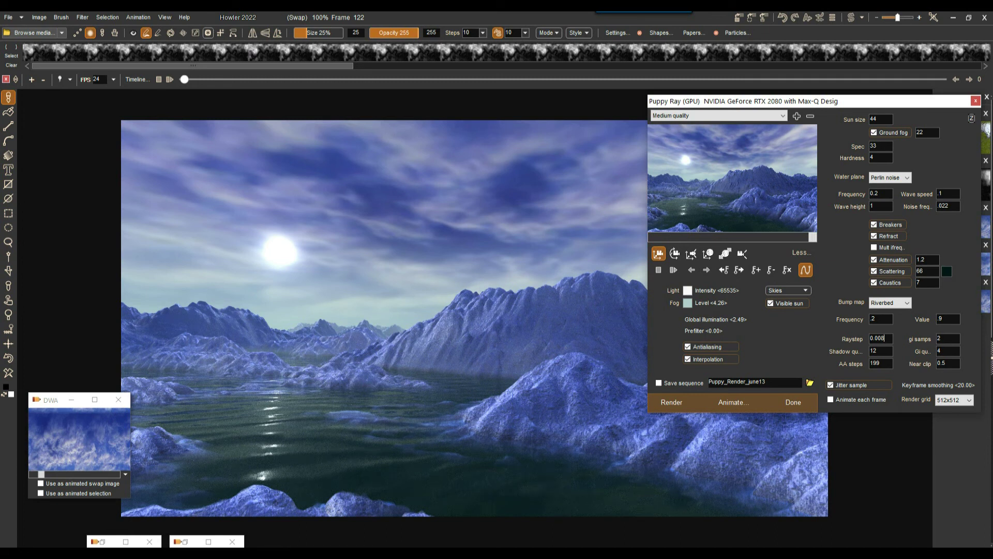
- Set the sun size to 88, turn off antialiasing, and reduce global illumination to 1.97 at the end of the animation
{"action": "double_click", "coordinate": [881, 119]}
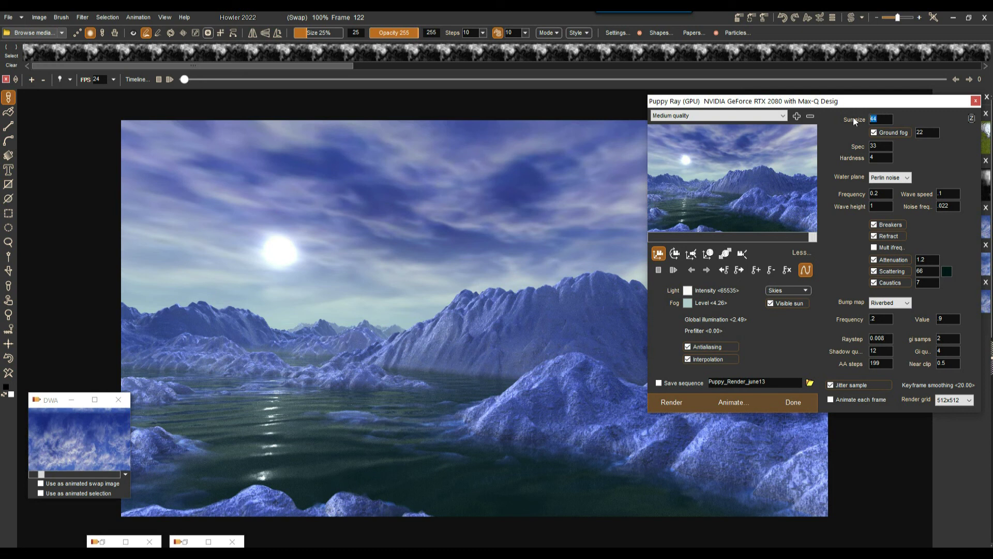
{"action": "type", "text": "88"}
{"action": "left_click", "coordinate": [700, 345]}
{"action": "left_click_drag", "start_coordinate": [745, 318], "coordinate": [713, 327]}
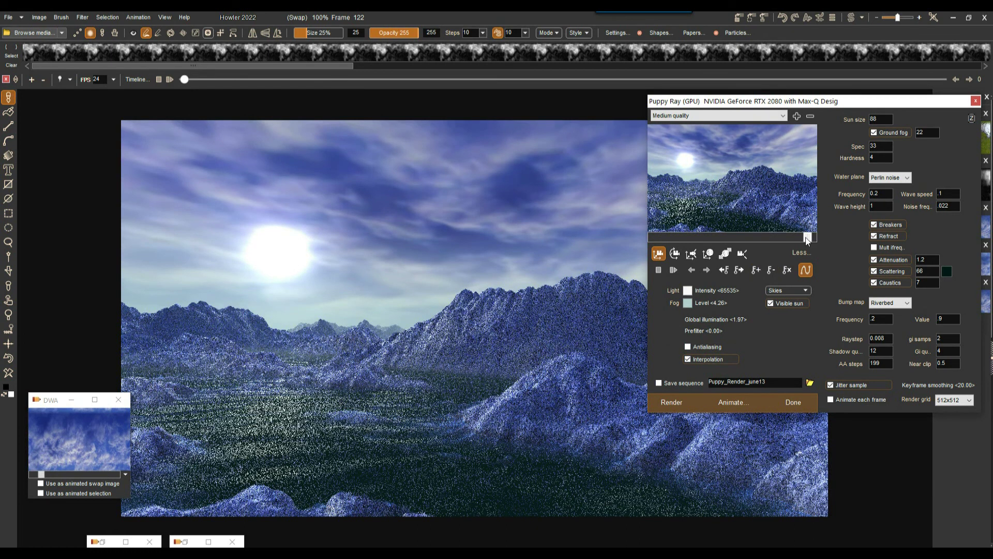
- Return to the start of the animation and render the frames with antialiasing on
{"action": "left_click_drag", "start_coordinate": [807, 238], "coordinate": [678, 246]}
{"action": "left_click", "coordinate": [706, 270]}
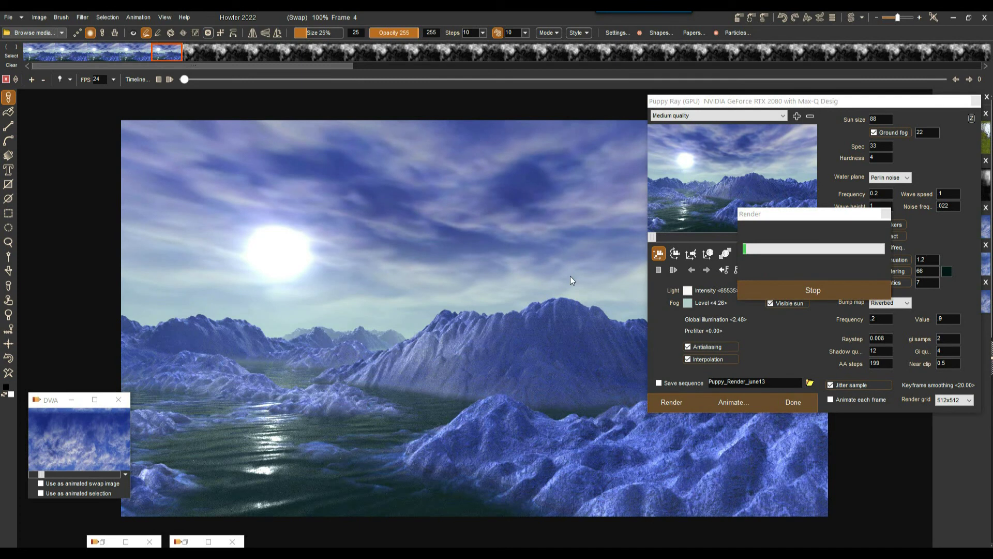